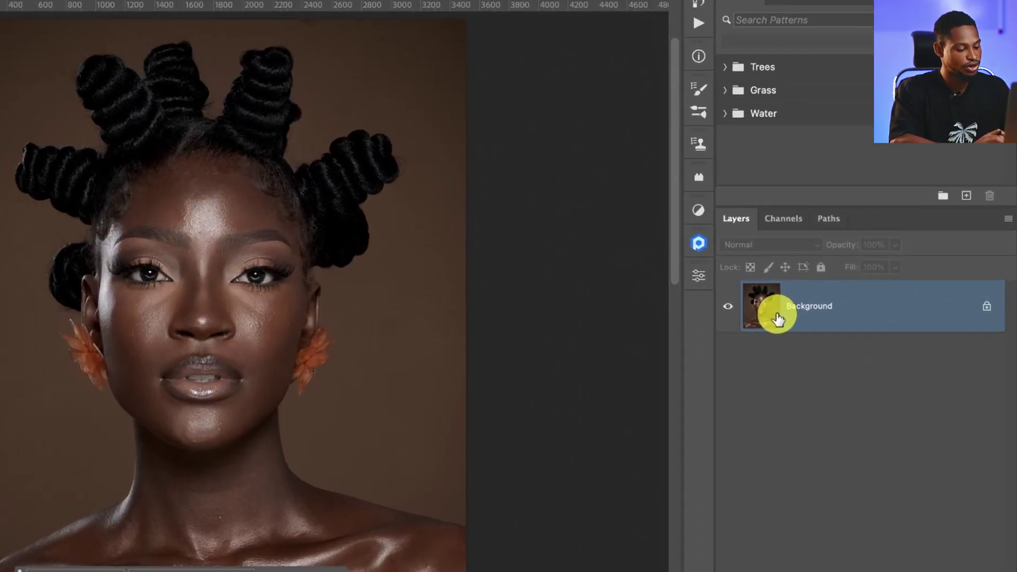
Step: Duplicate the Background layer and remove a small spot on the copy's face with the Spot Healing Brush
key(super+j)
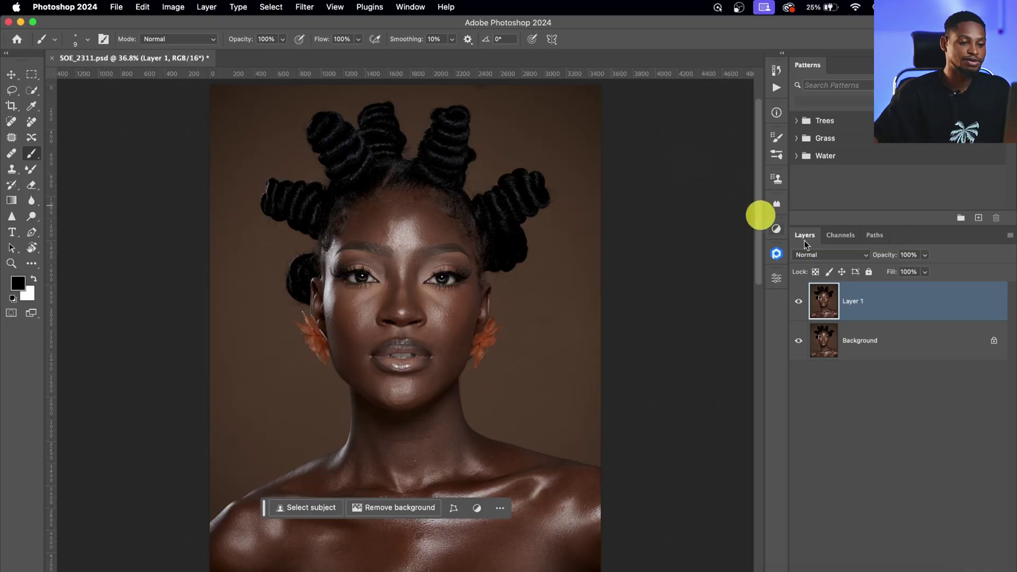
key(z)
mouse_move(433, 322)
mouse_down()
mouse_move(484, 311)
mouse_move(368, 220)
mouse_up()
key(b)
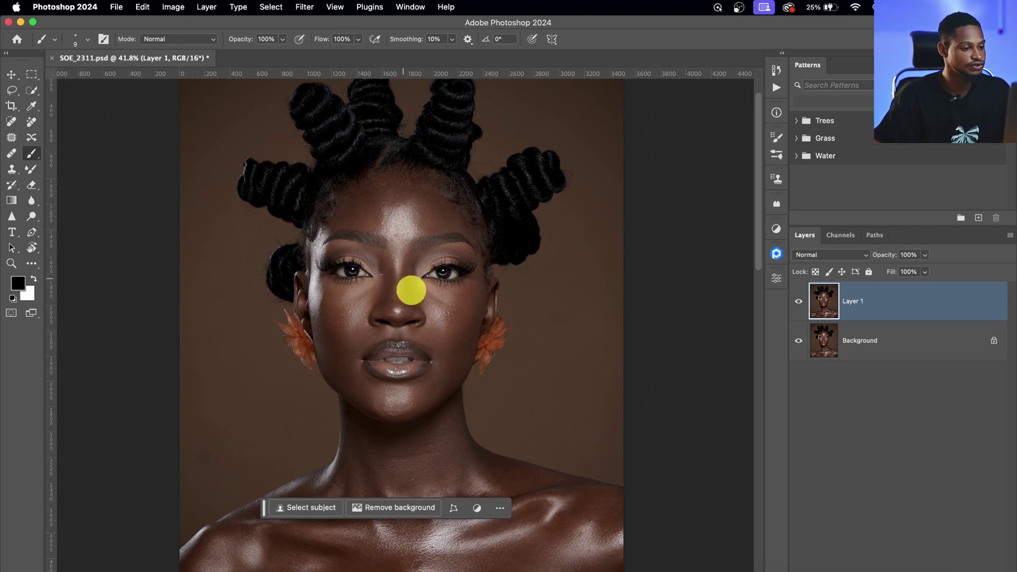
key(z)
drag(441, 320, 465, 306)
key(b)
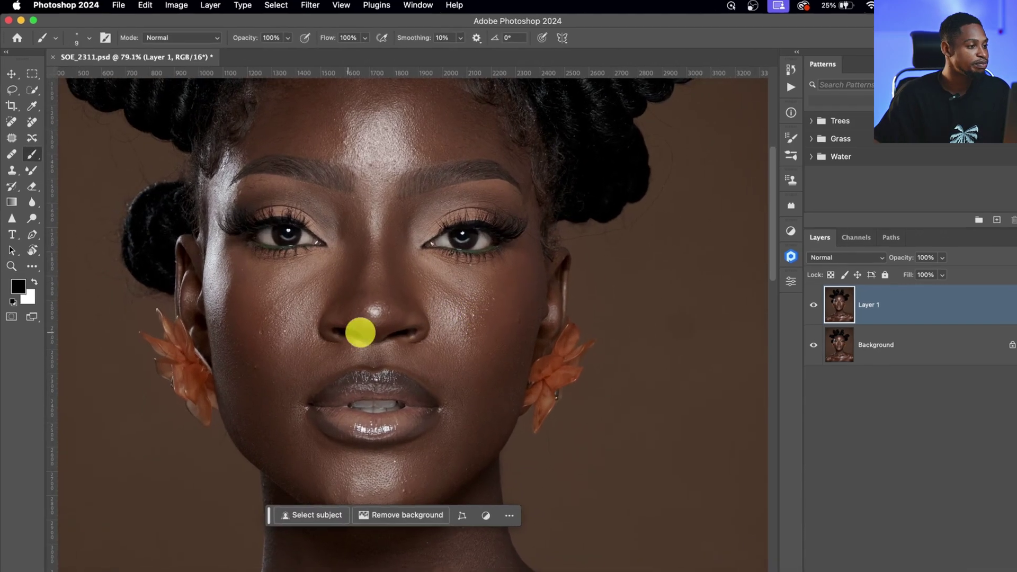
click(14, 127)
click(439, 224)
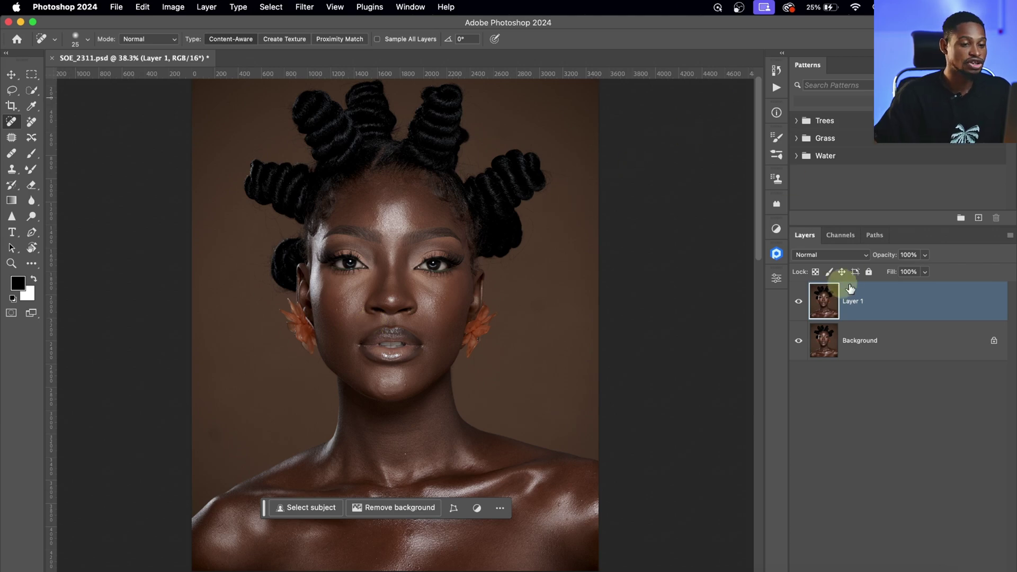
Step: Run the Retouch4me Heal filter on Layer 1 at sensitivity 100 and apply it
click(303, 8)
mouse_move(409, 287)
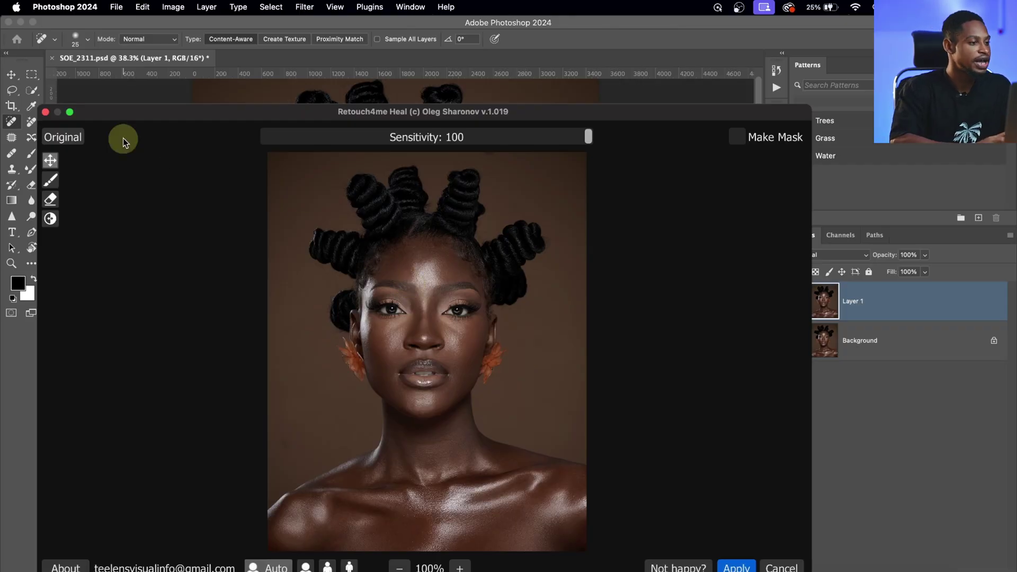
click(71, 115)
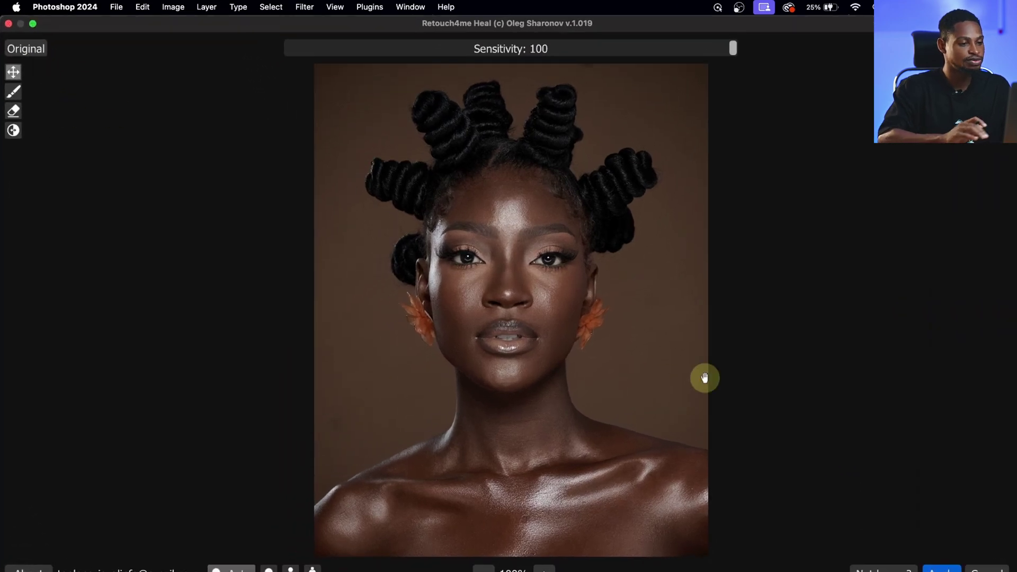
scroll(521, 265, up, 2)
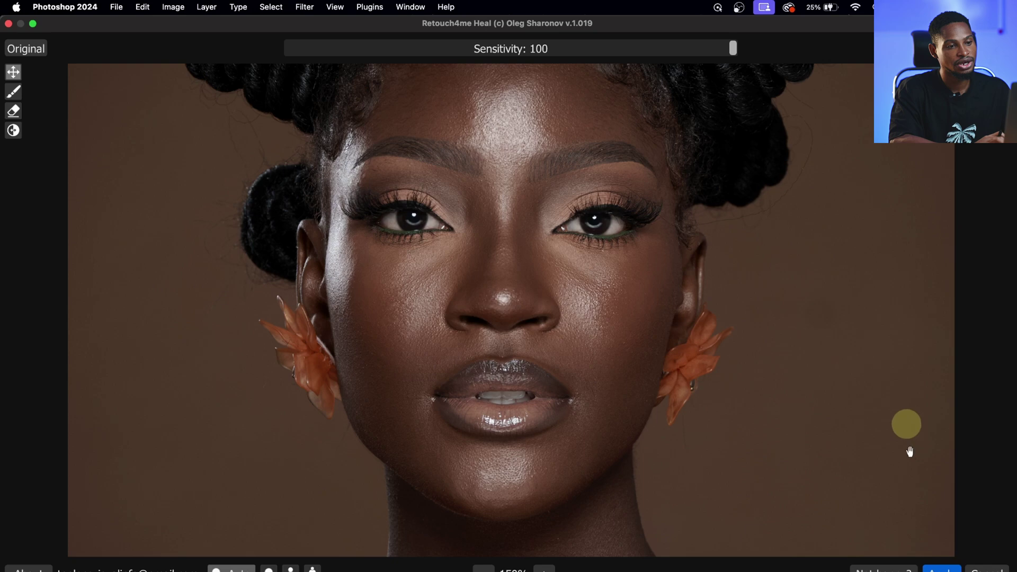
click(940, 565)
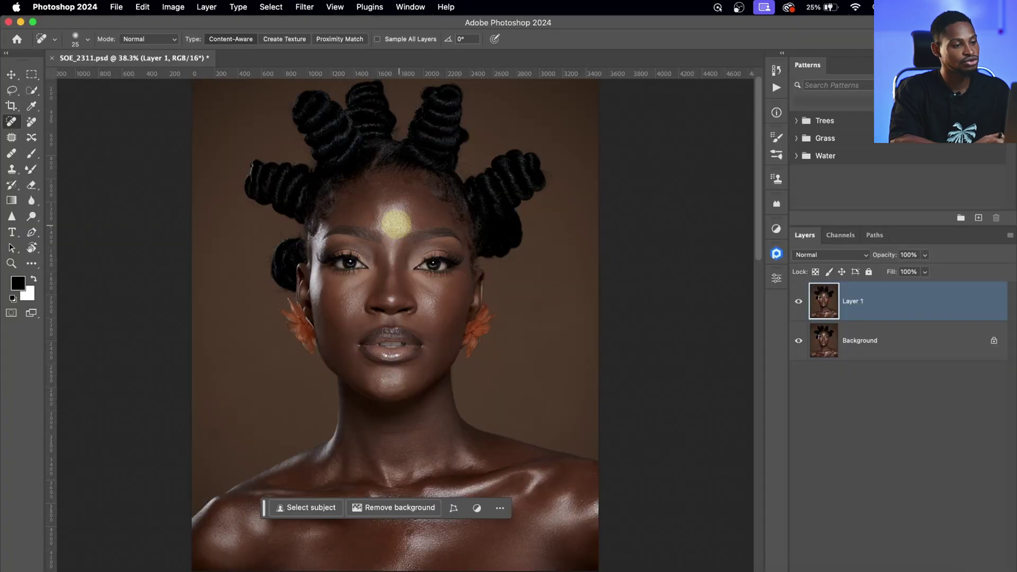
Step: Run the Teelens FS 16bit frequency separation action with a Gaussian Blur radius of 11 pixels
key(z)
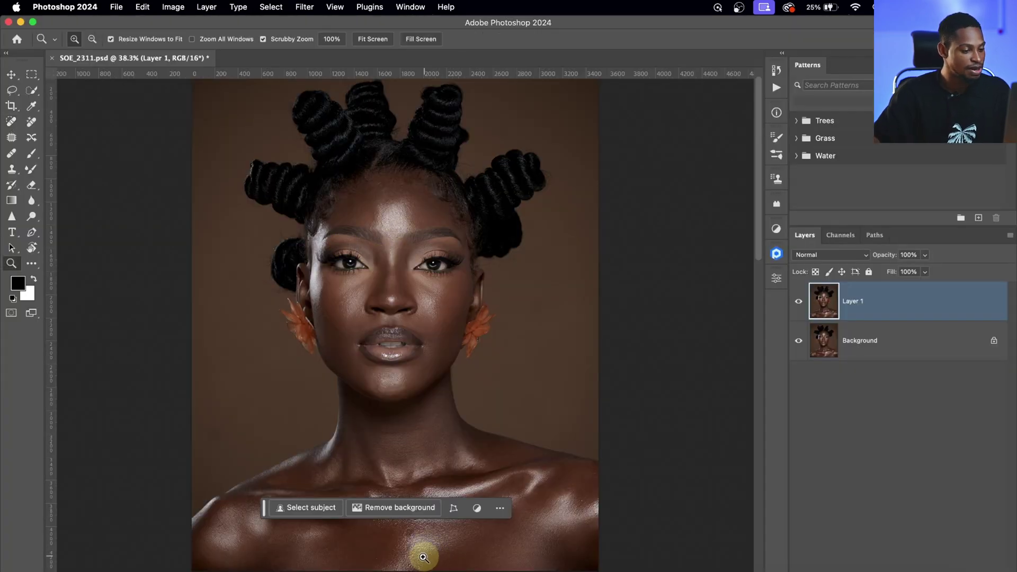
click(446, 536)
key(j)
drag(433, 502, 415, 341)
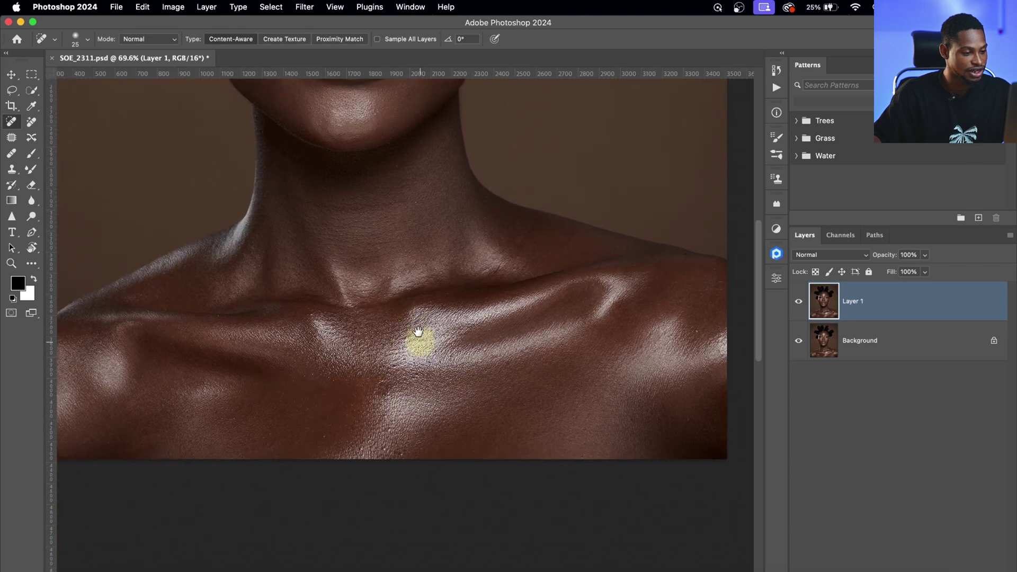
scroll(344, 288, up, 10)
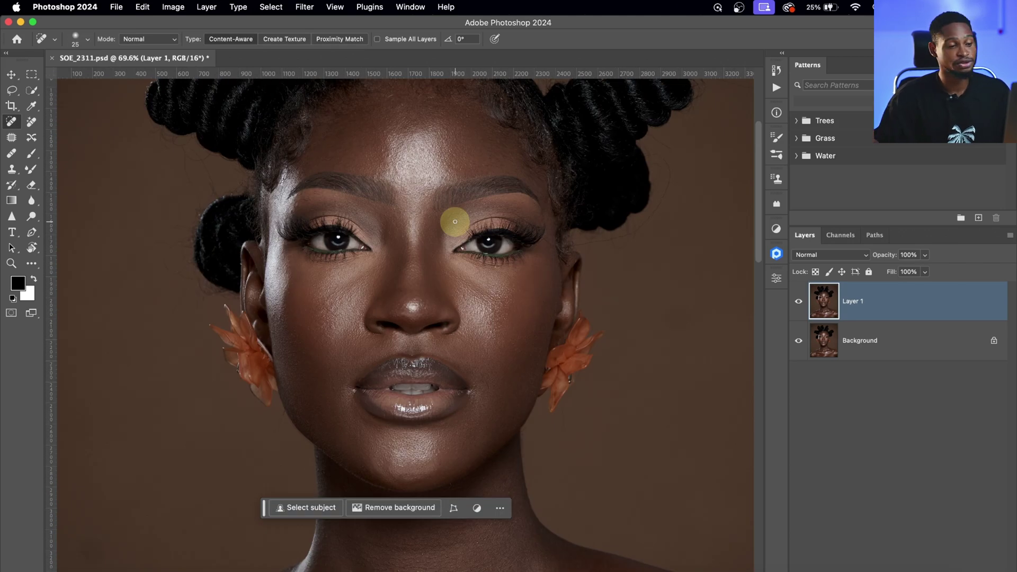
click(776, 89)
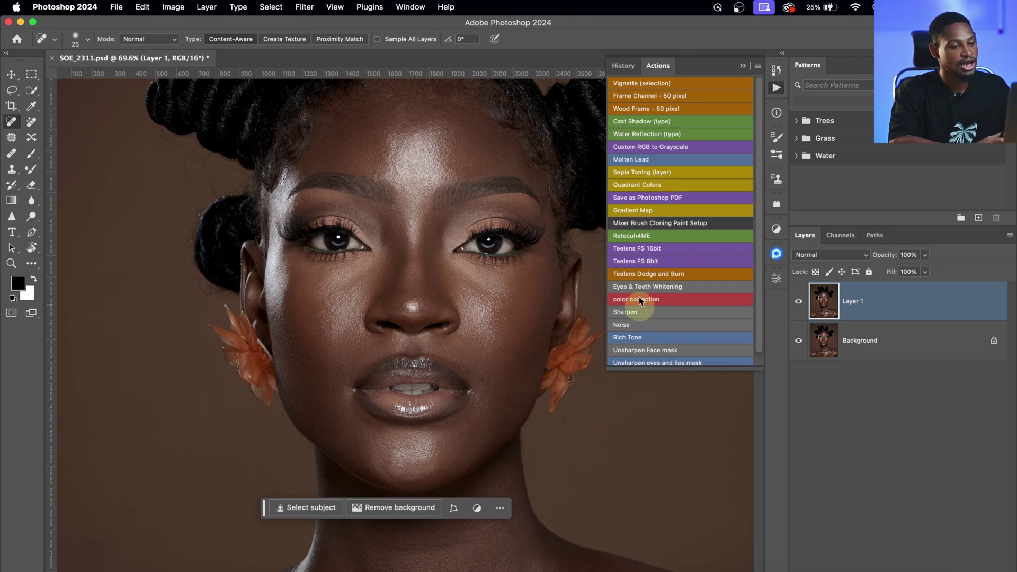
click(640, 248)
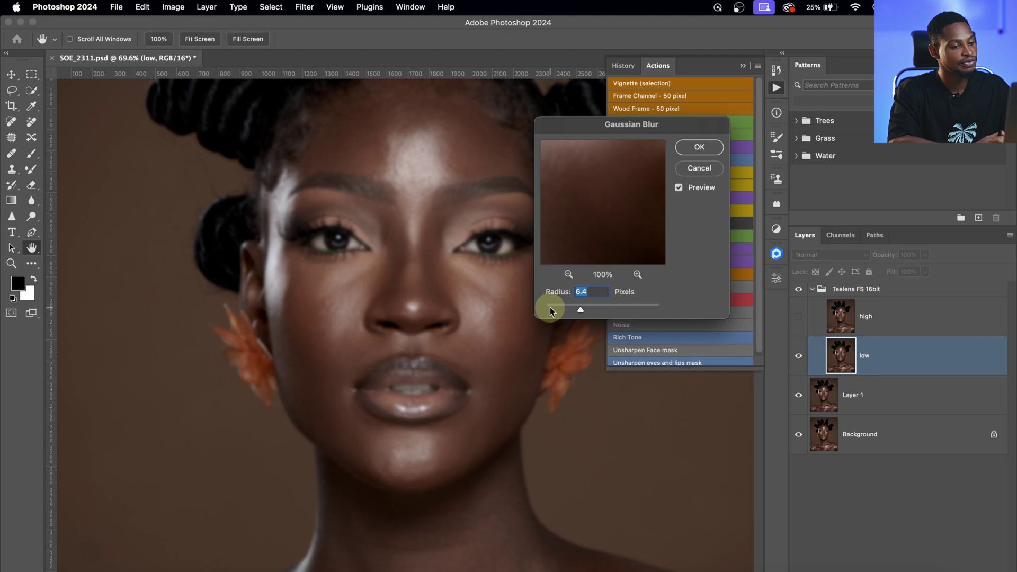
text(11)
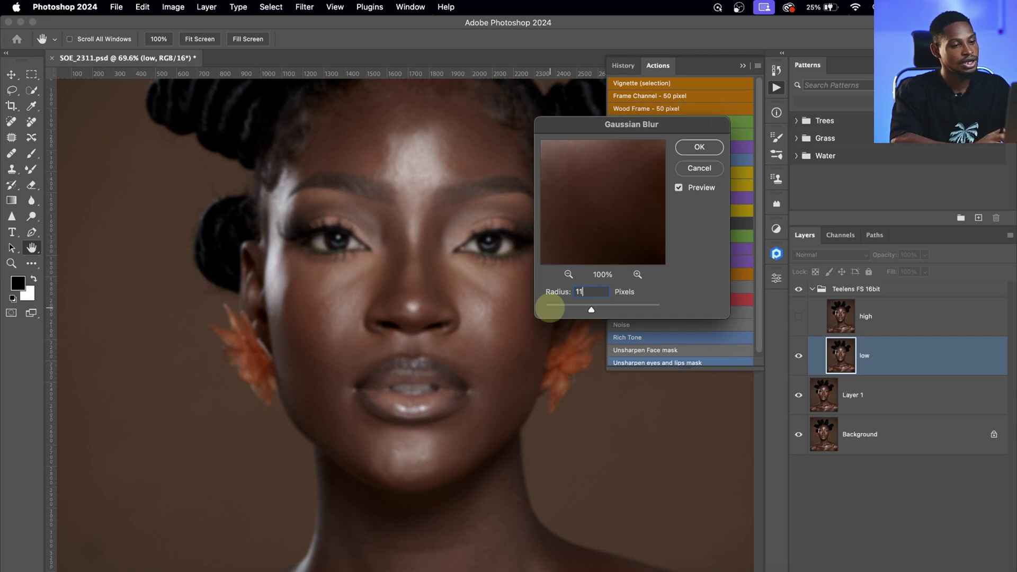
click(698, 148)
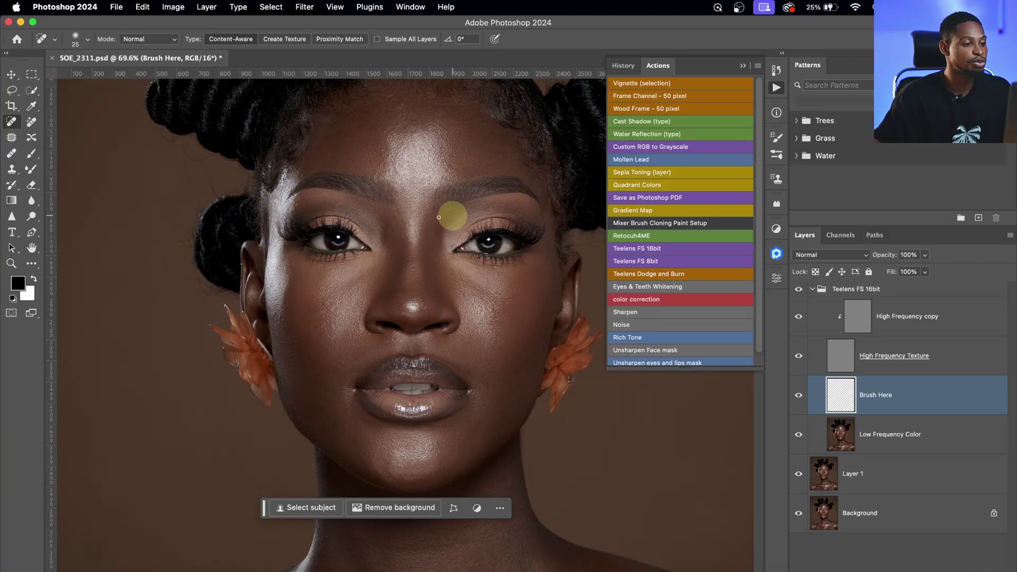
Step: Set up the Clone Stamp on the High Frequency copy layer with a soft round 20 px brush
click(858, 331)
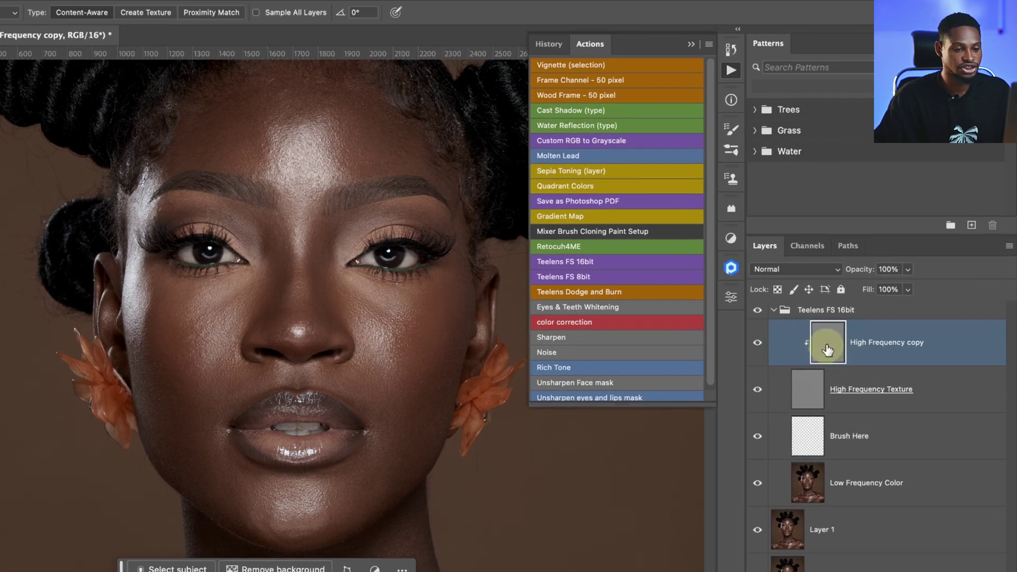
key(z)
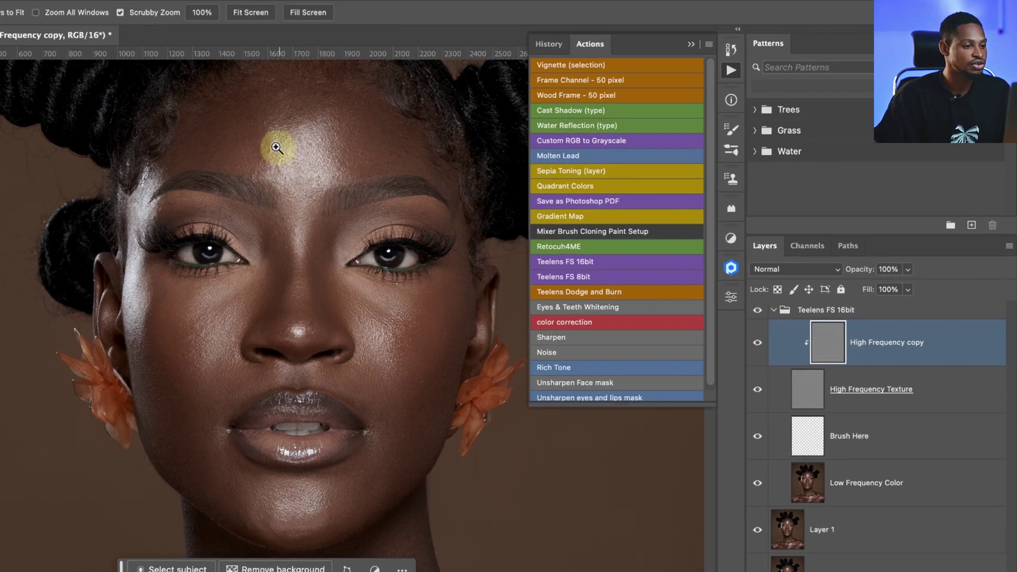
click(276, 151)
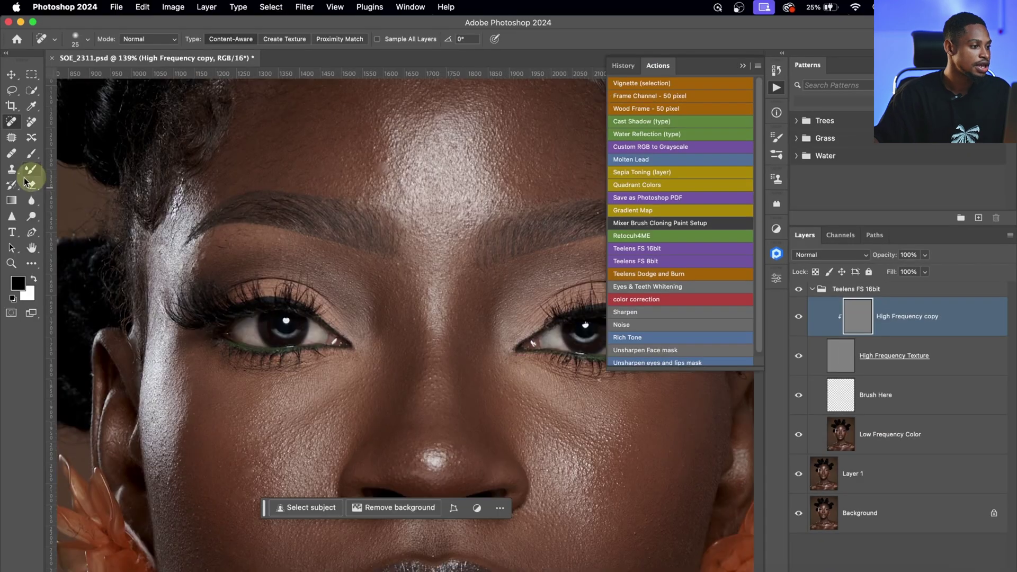
click(12, 171)
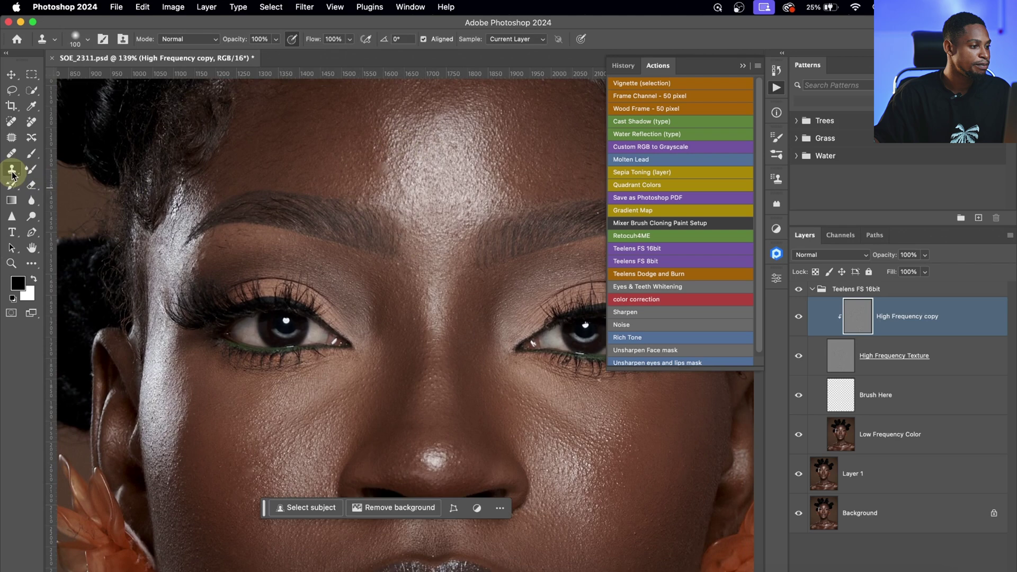
click(77, 45)
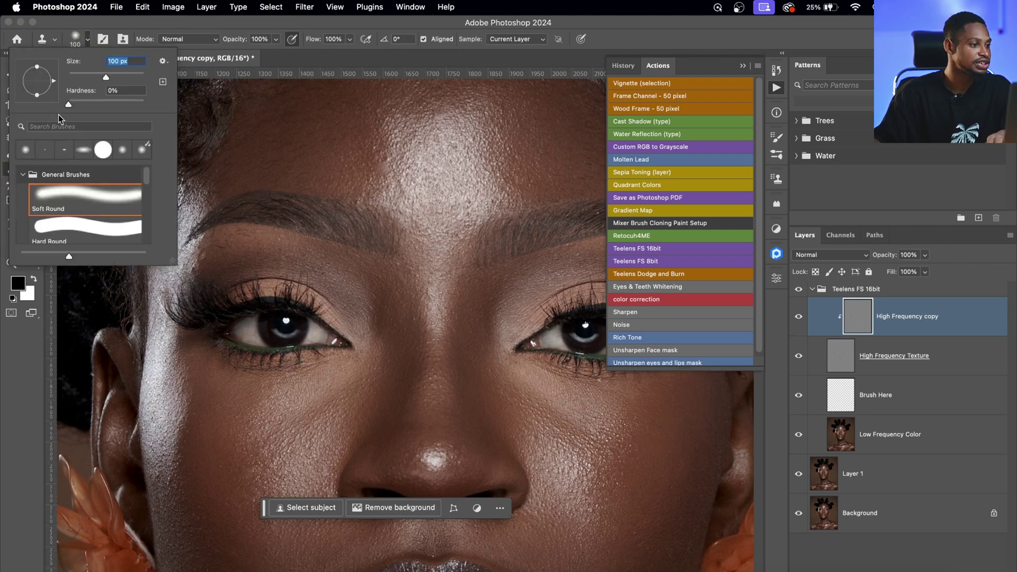
key(Return)
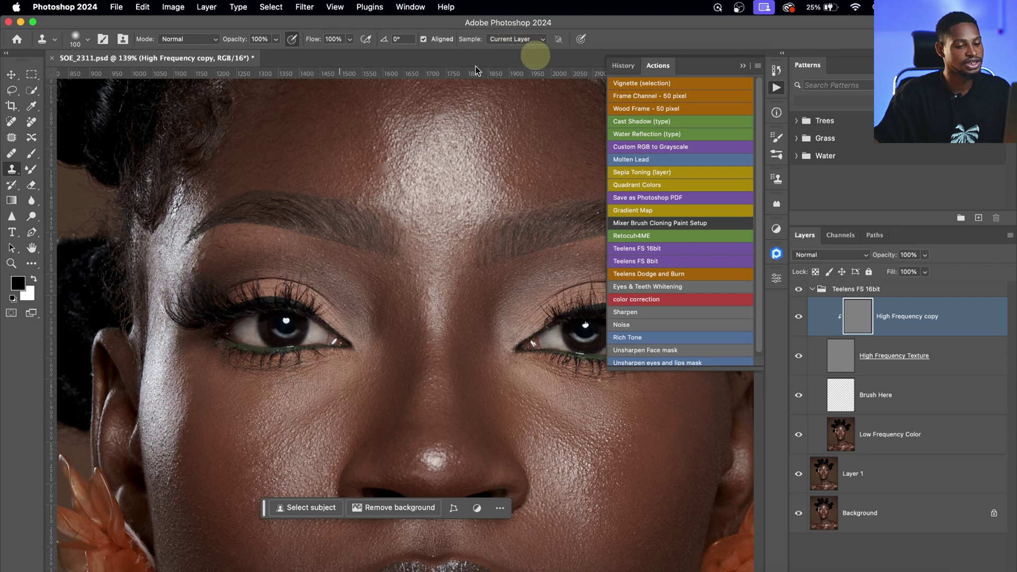
key(bracketleft)
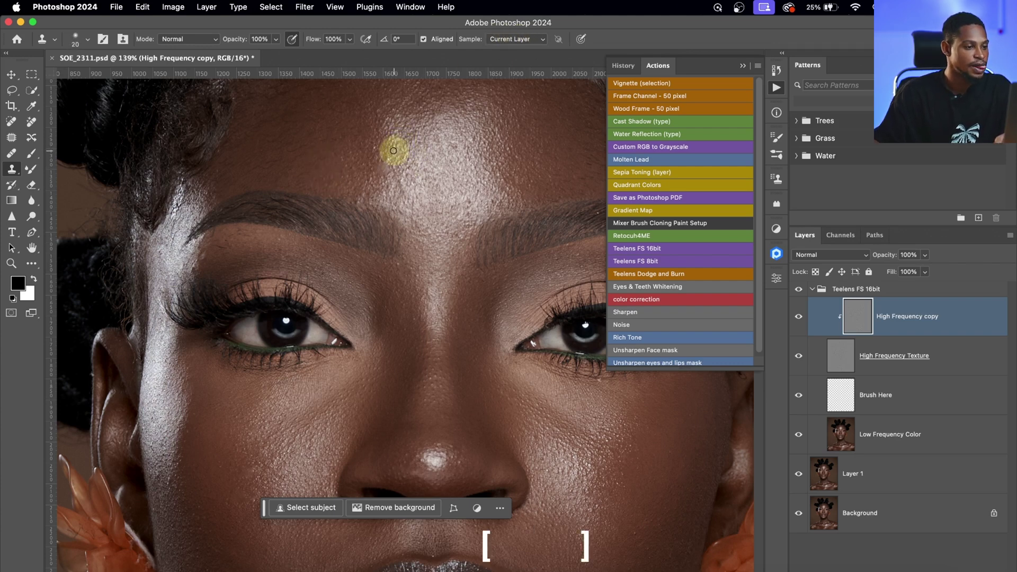
Step: Clone clean skin texture over uneven spots on the forehead, cheeks and around the mouth on the High Frequency copy layer
key(alt)
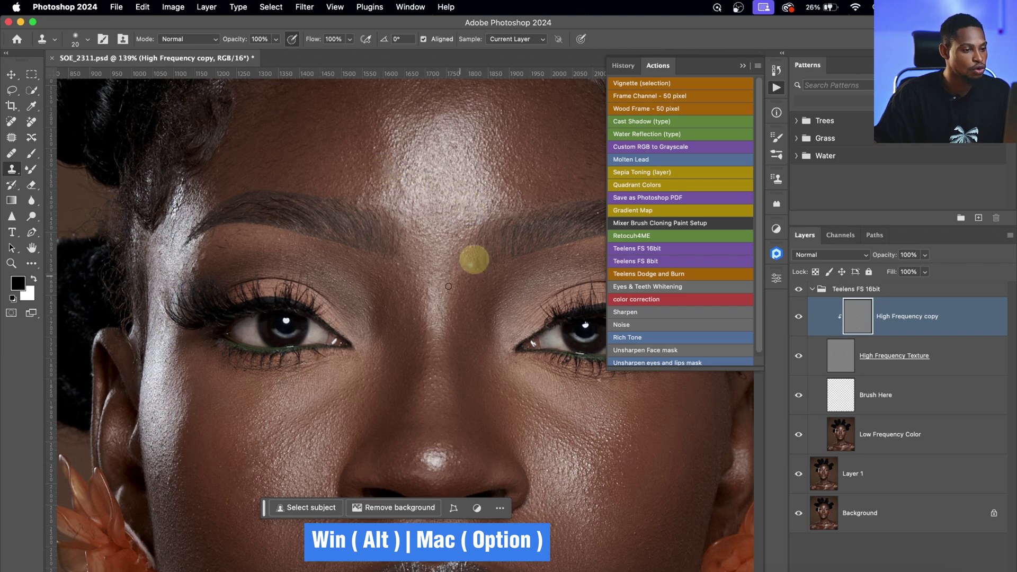
drag(342, 242, 445, 159)
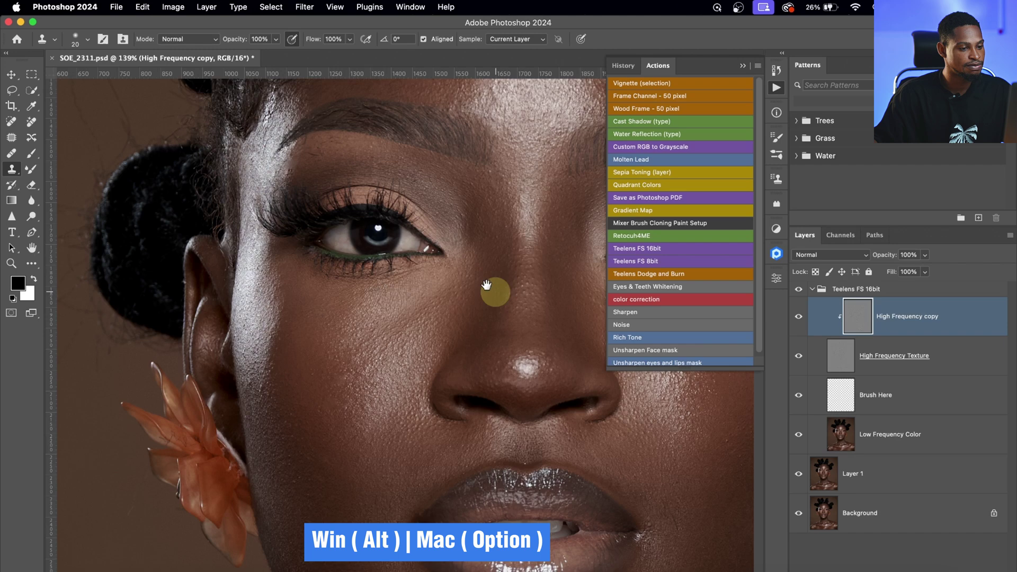
mouse_move(495, 288)
mouse_down()
mouse_move(295, 92)
mouse_move(307, 55)
mouse_up()
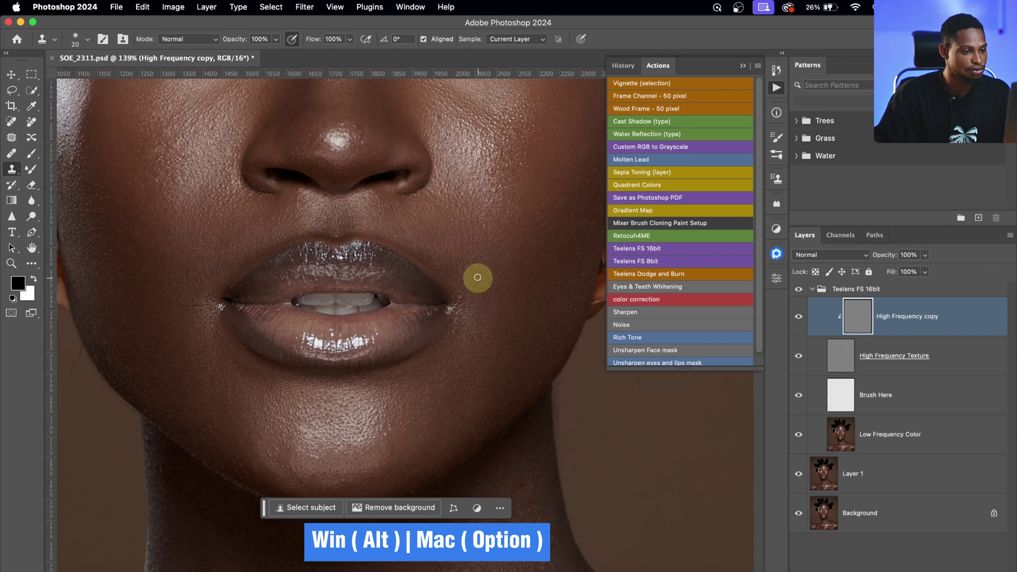
alt+click(534, 227)
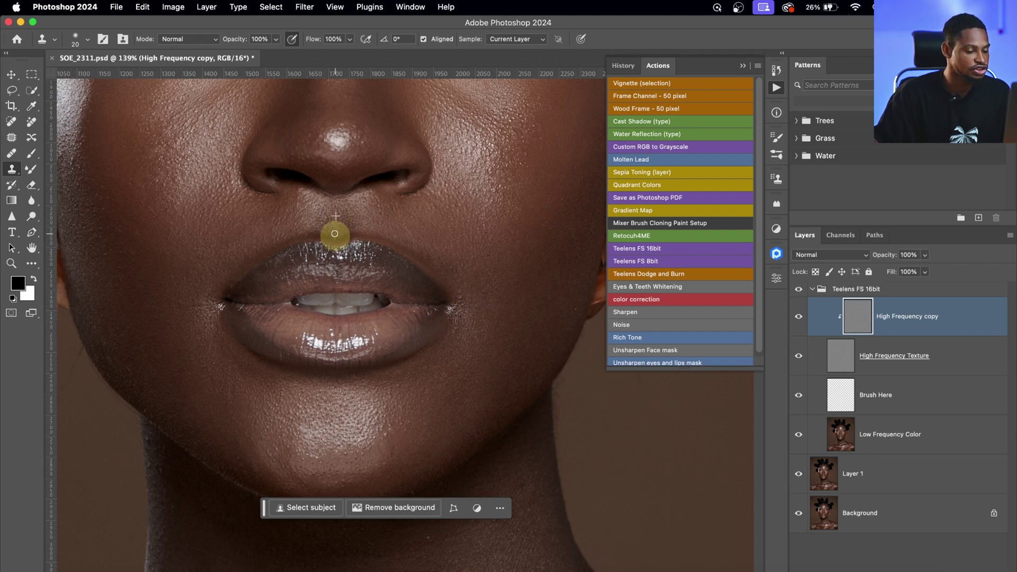
Step: Clone smoother skin texture over the rough highlight areas in the middle of the chest
scroll(462, 227, down, 5)
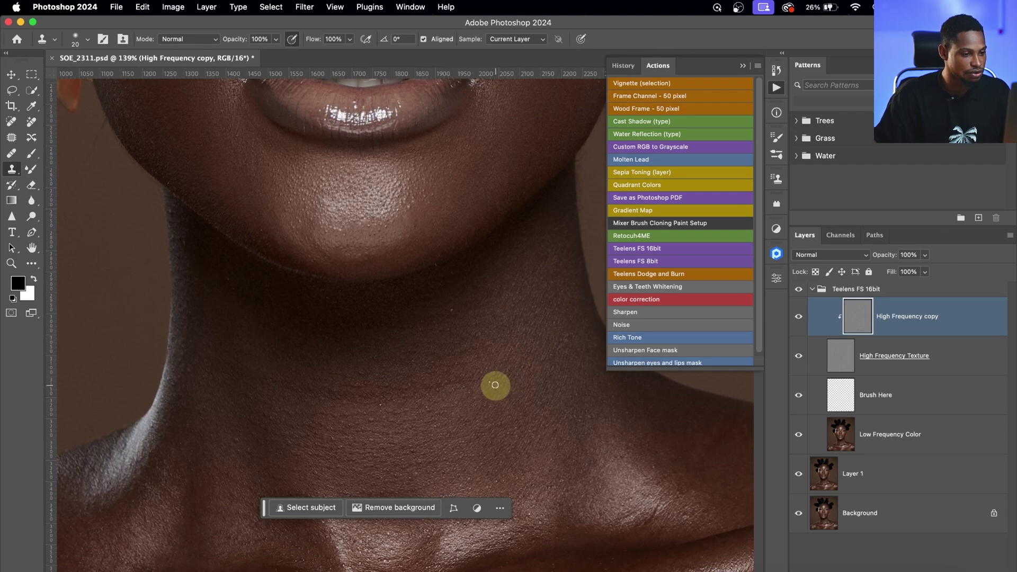
scroll(493, 374, down, 6)
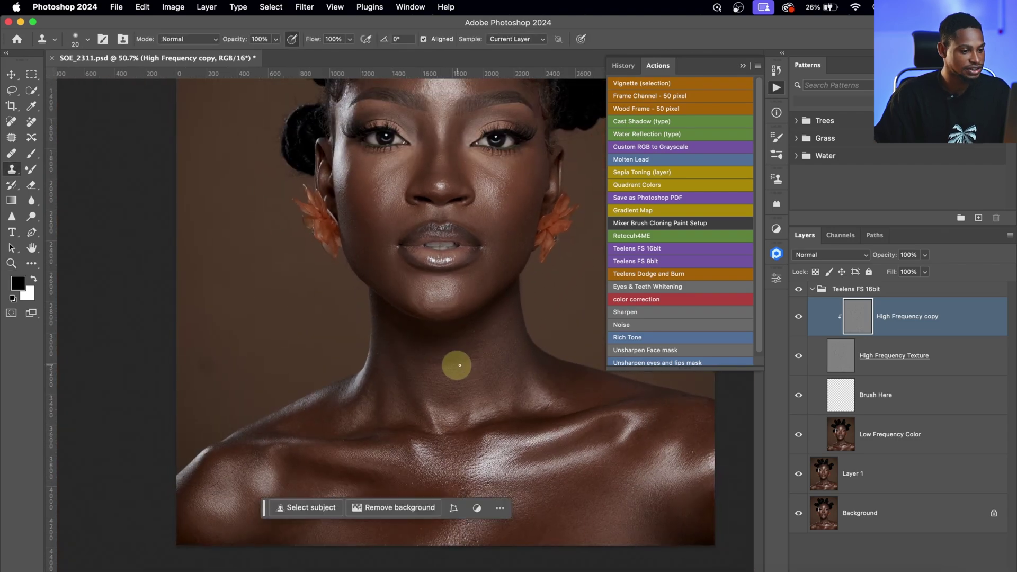
drag(491, 403, 472, 275)
key(z)
mouse_move(484, 418)
mouse_down()
mouse_move(514, 386)
mouse_move(461, 329)
mouse_up()
key(s)
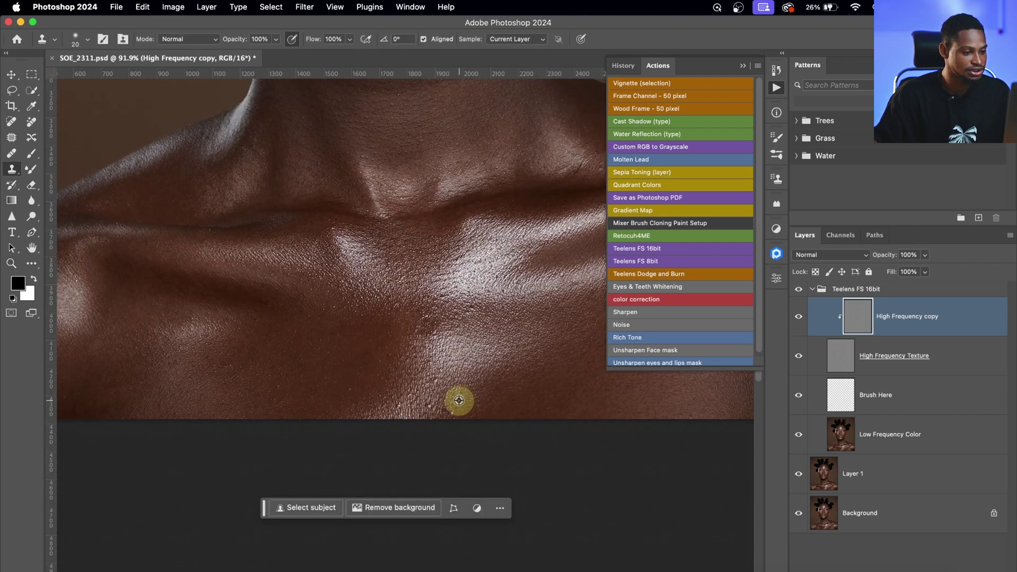
drag(453, 414, 456, 412)
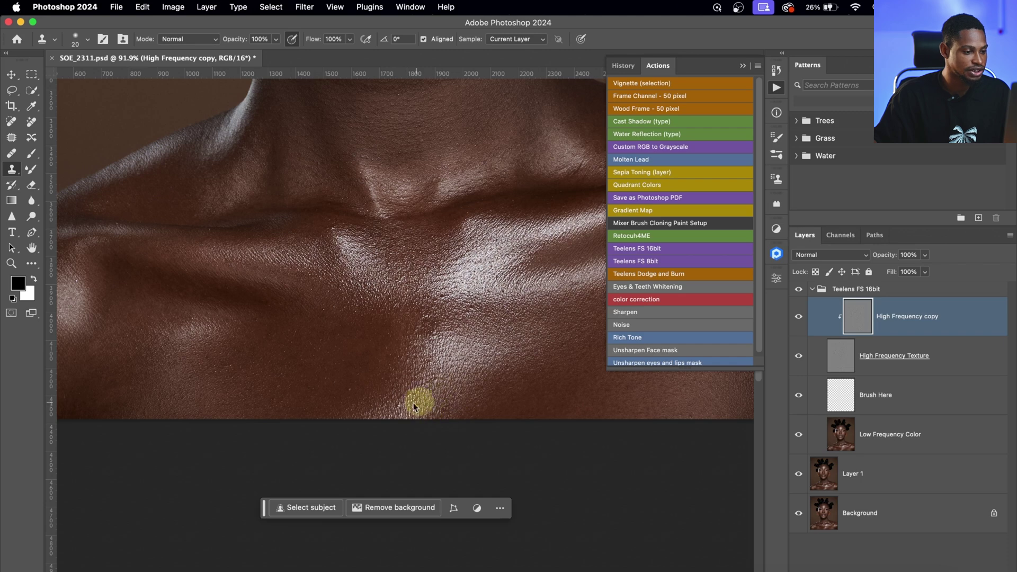
alt+click(451, 365)
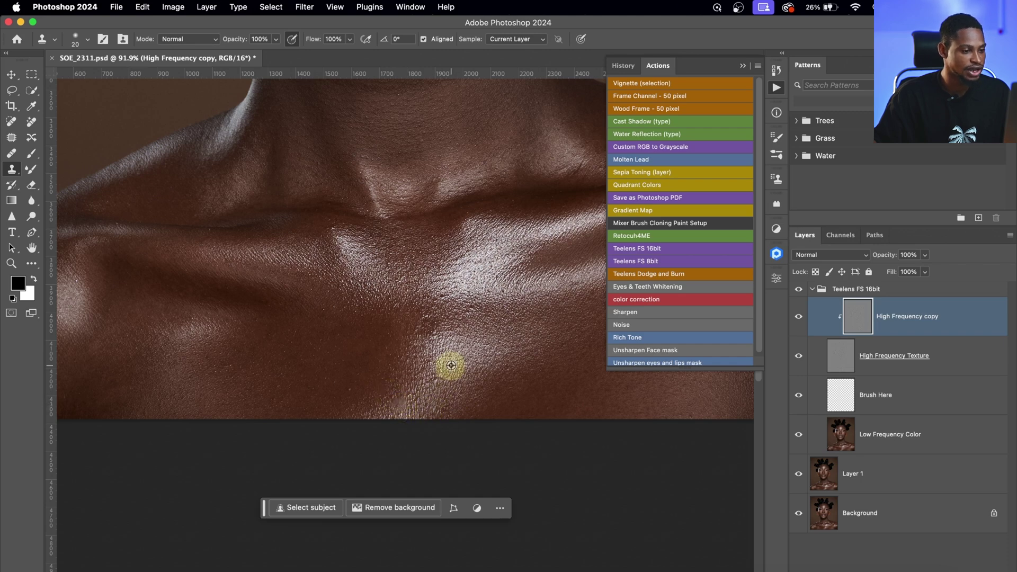
mouse_move(445, 378)
mouse_down()
mouse_move(432, 381)
mouse_move(422, 405)
mouse_move(402, 403)
mouse_move(364, 386)
mouse_move(359, 368)
mouse_up()
alt+click(477, 320)
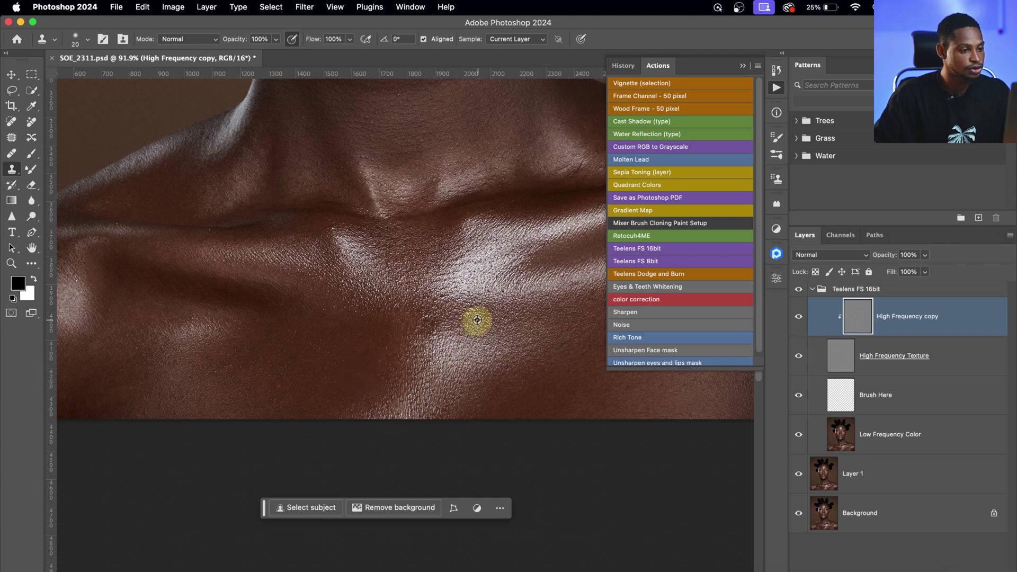
drag(469, 307, 386, 348)
click(368, 336)
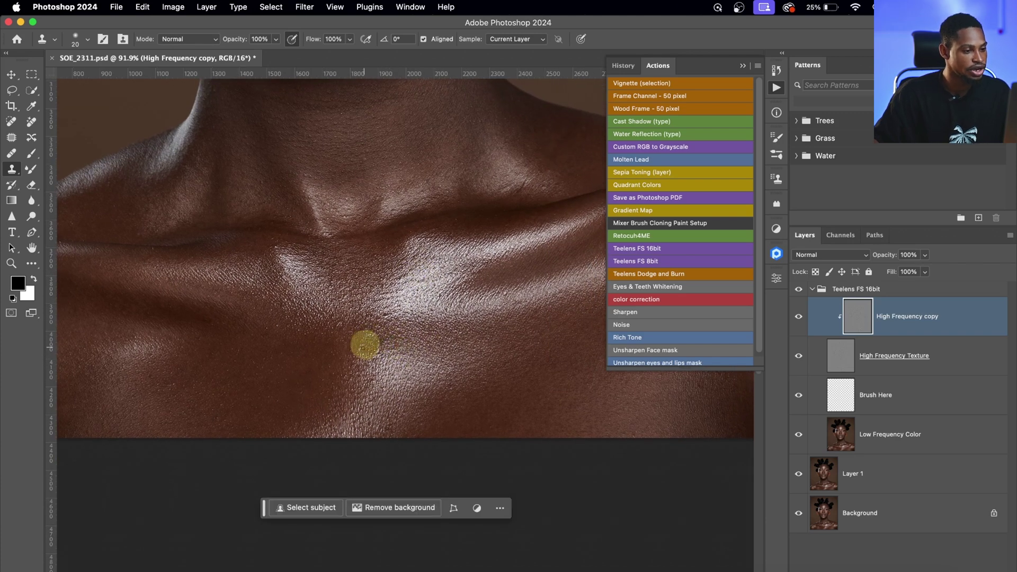
Step: Clone clean skin texture over the uneven area at the base of the neck and compare with the High Frequency copy layer hidden and shown
drag(454, 227, 431, 352)
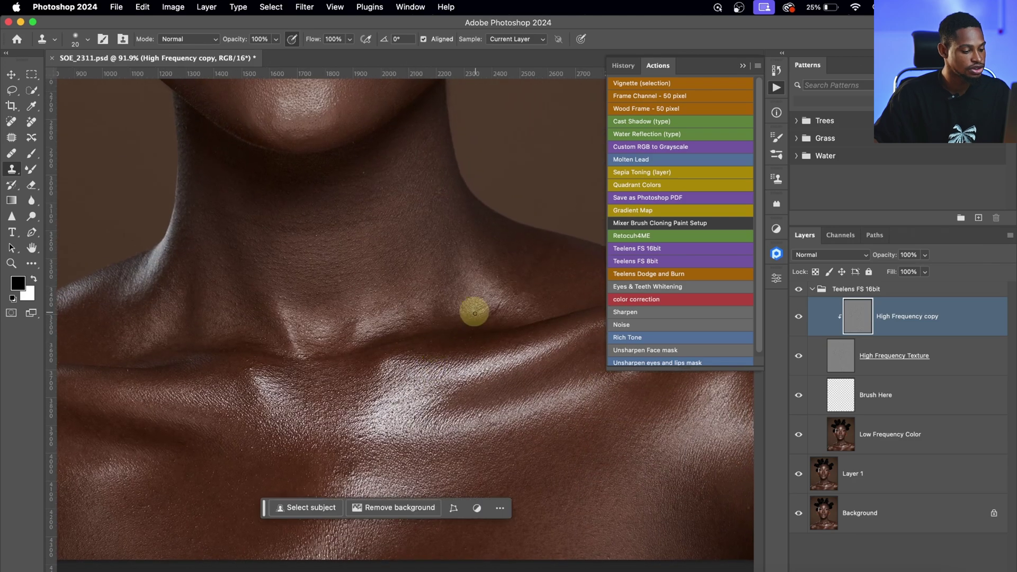
alt+click(503, 306)
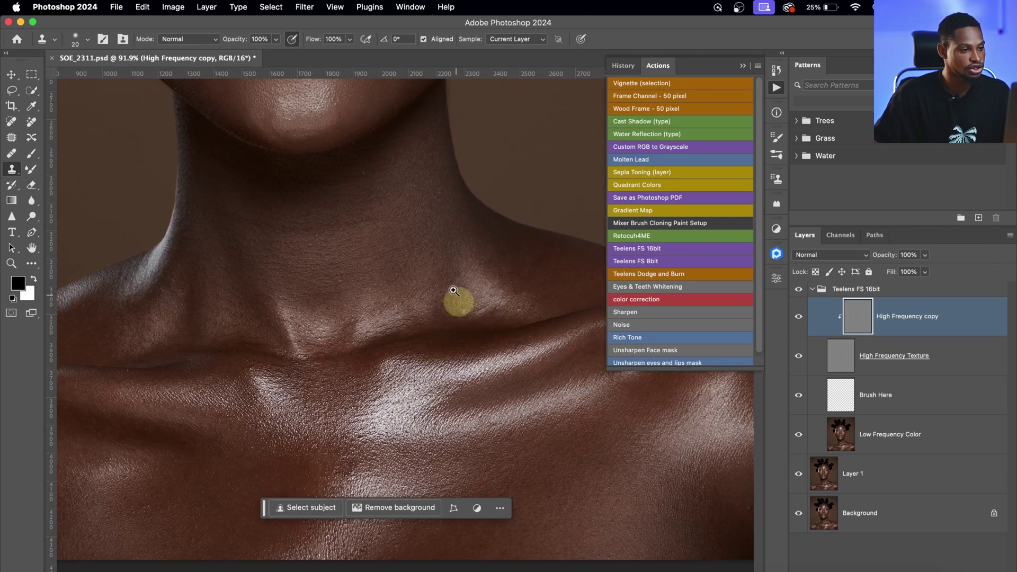
mouse_move(455, 300)
mouse_down()
mouse_move(393, 261)
mouse_move(360, 273)
mouse_up()
drag(378, 240, 415, 348)
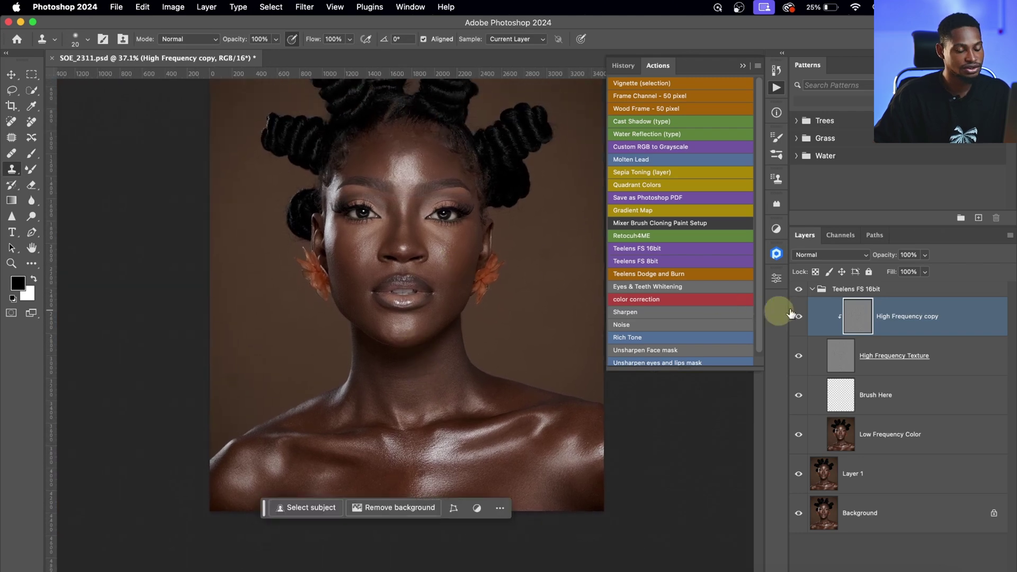
click(800, 319)
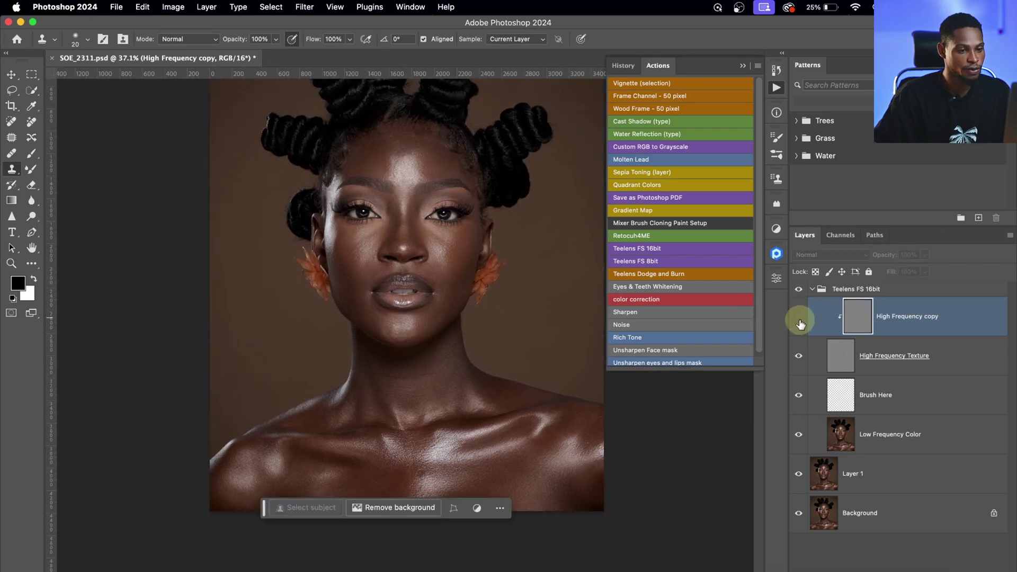
click(800, 324)
Step: Clone clean texture over the remaining uneven spots on the face on the High Frequency copy layer
key(z)
drag(340, 249, 421, 231)
key(s)
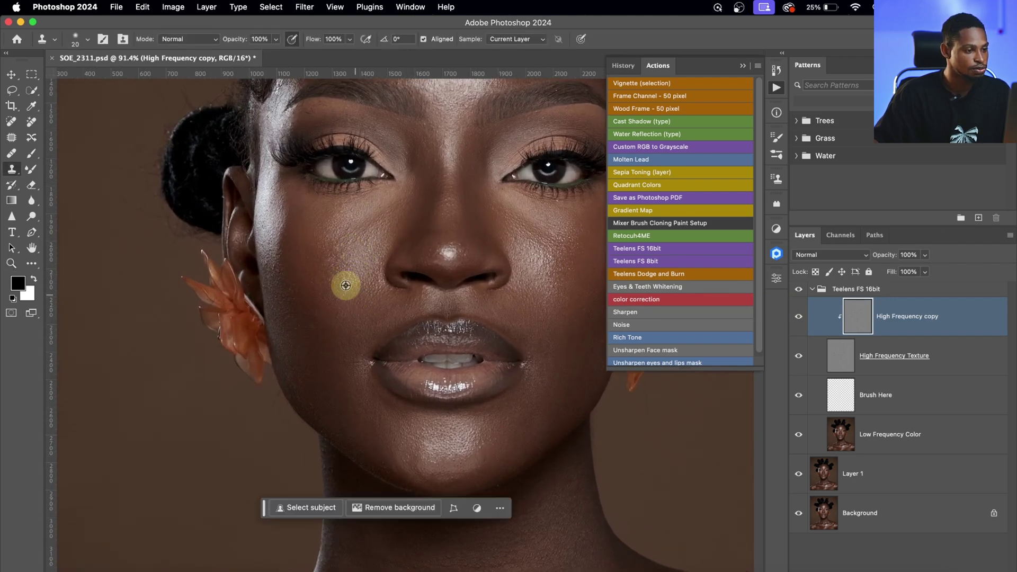
mouse_move(452, 160)
mouse_down()
mouse_move(454, 209)
mouse_move(427, 272)
mouse_up()
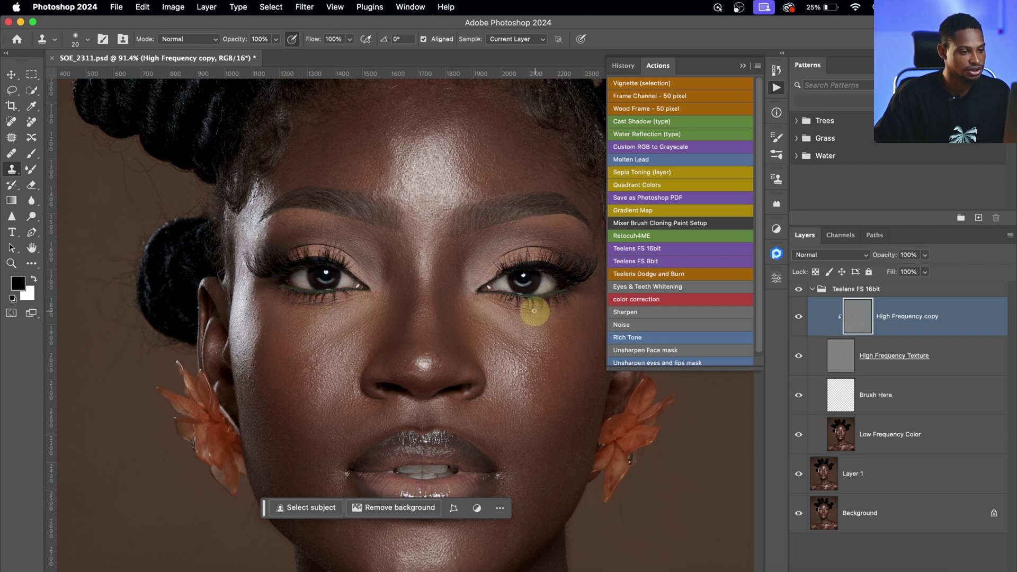
Step: Compare the portrait with the High Frequency copy layer hidden and shown, in full view and close up on the face
key(z)
drag(449, 256, 411, 263)
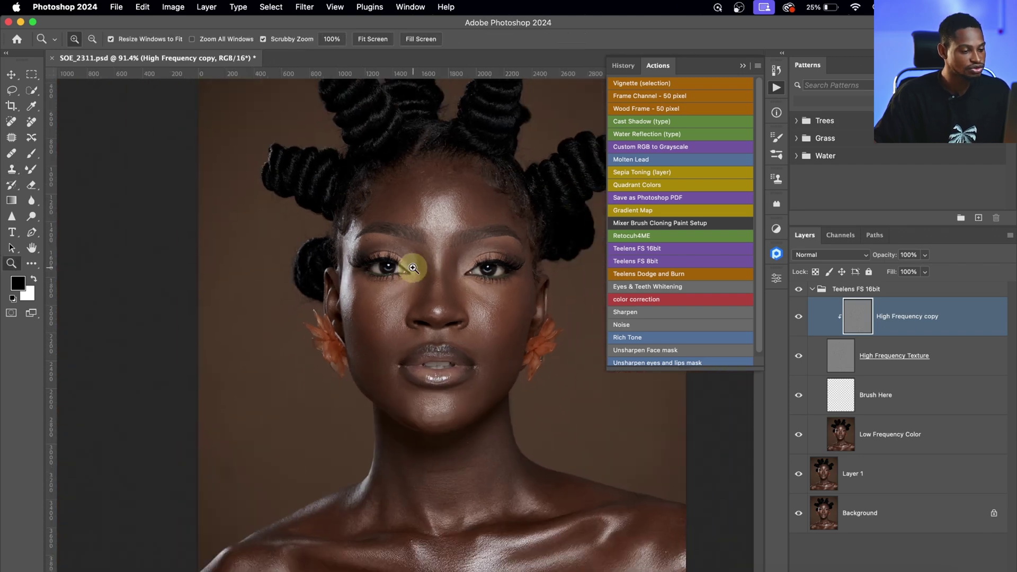
drag(455, 348, 443, 318)
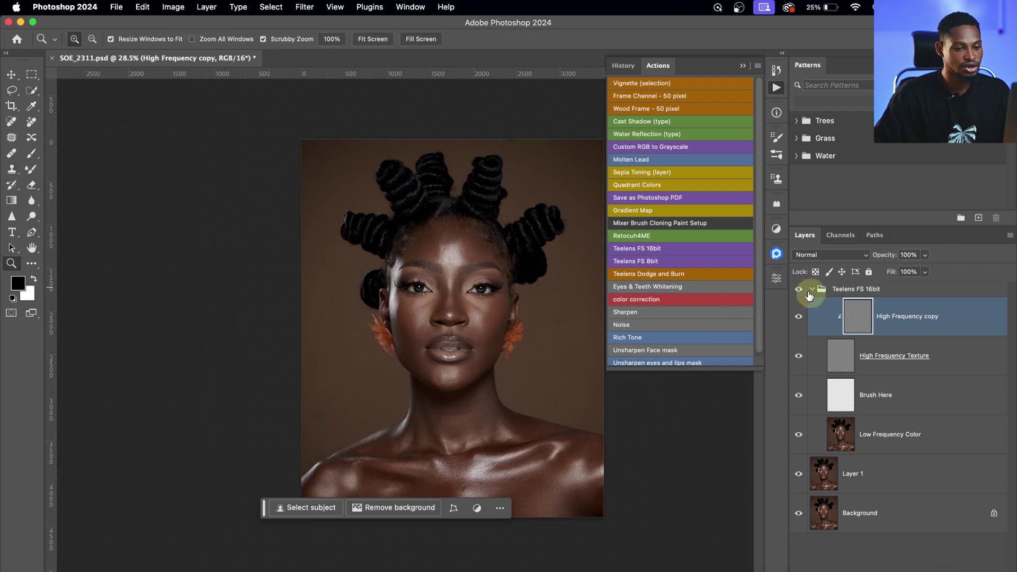
key(s)
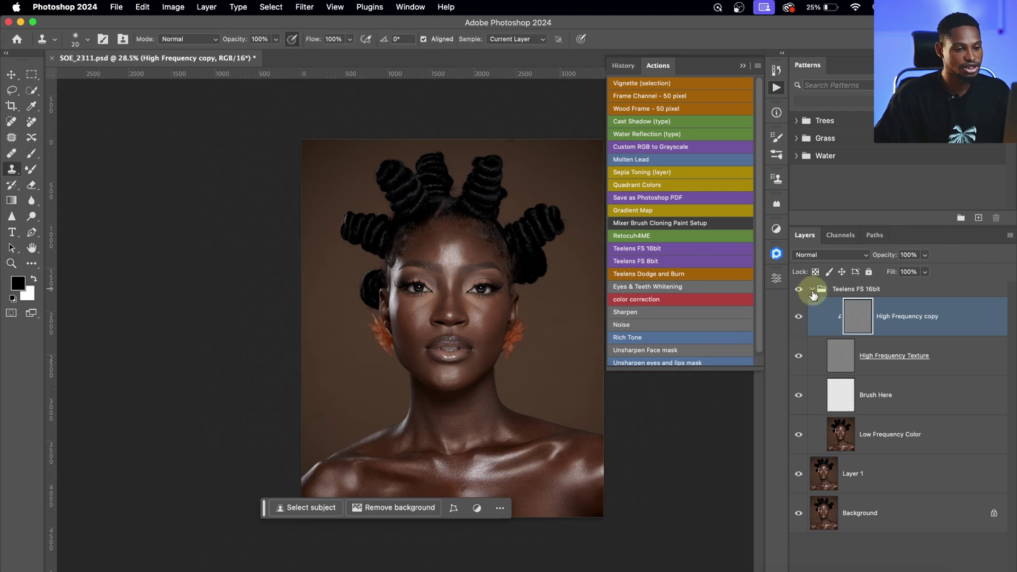
click(799, 322)
click(799, 318)
key(z)
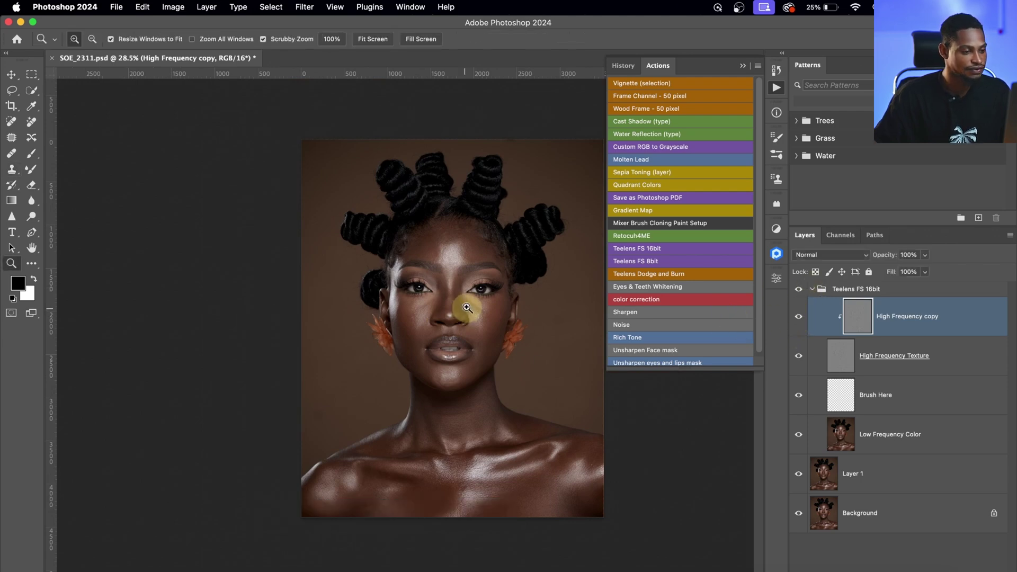
drag(465, 300, 500, 295)
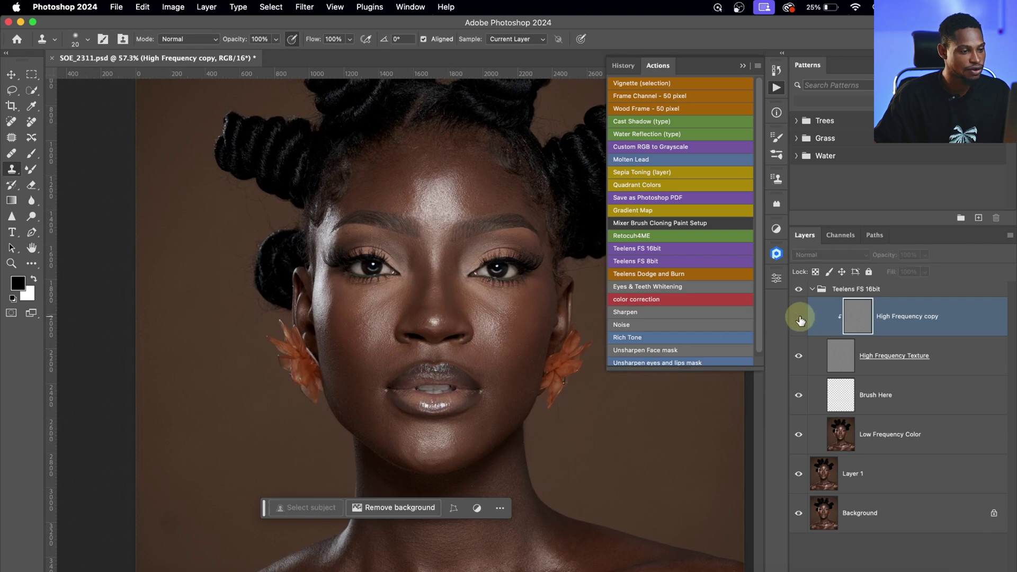
Step: Collapse the Teelens FS 16bit group and stamp all visible layers into a new layer above it
click(812, 292)
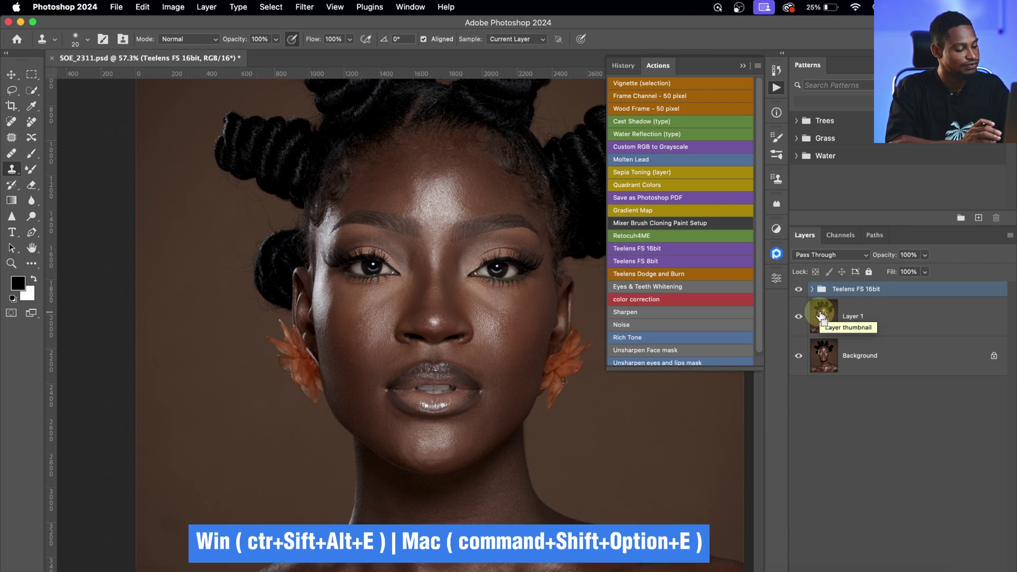
key(super+shift+alt+e)
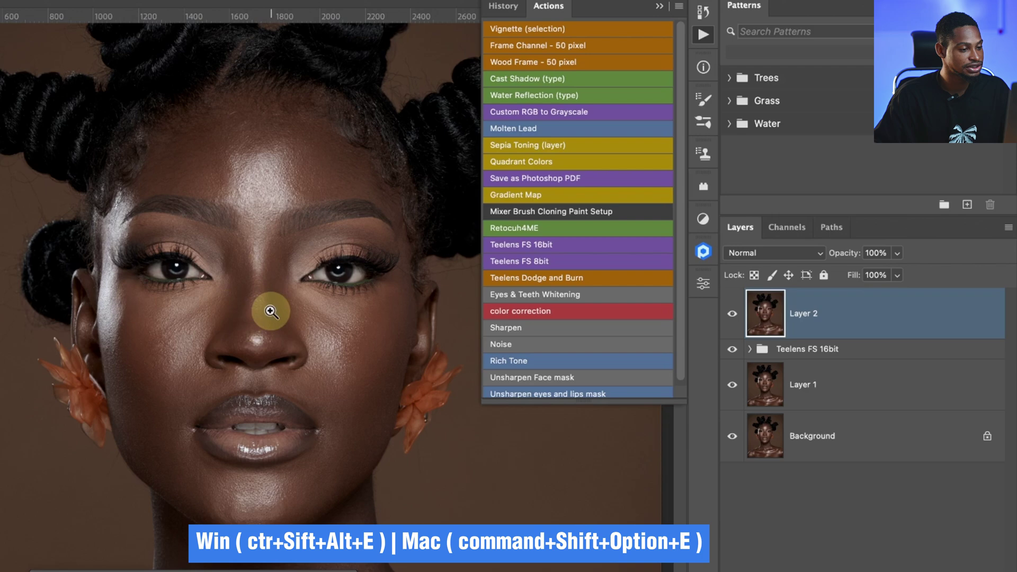
scroll(261, 313, down, 1)
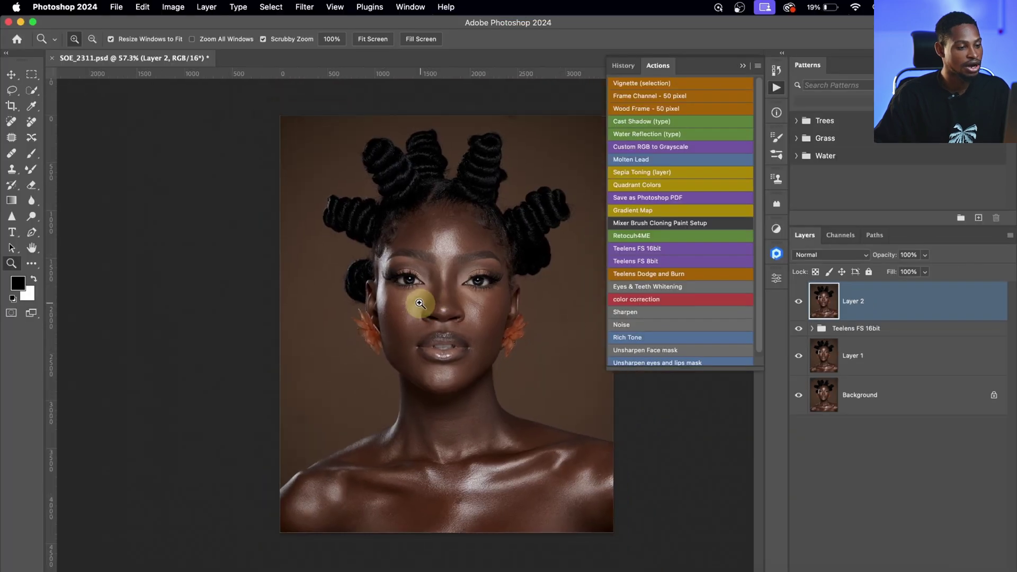
scroll(303, 305, up, 2)
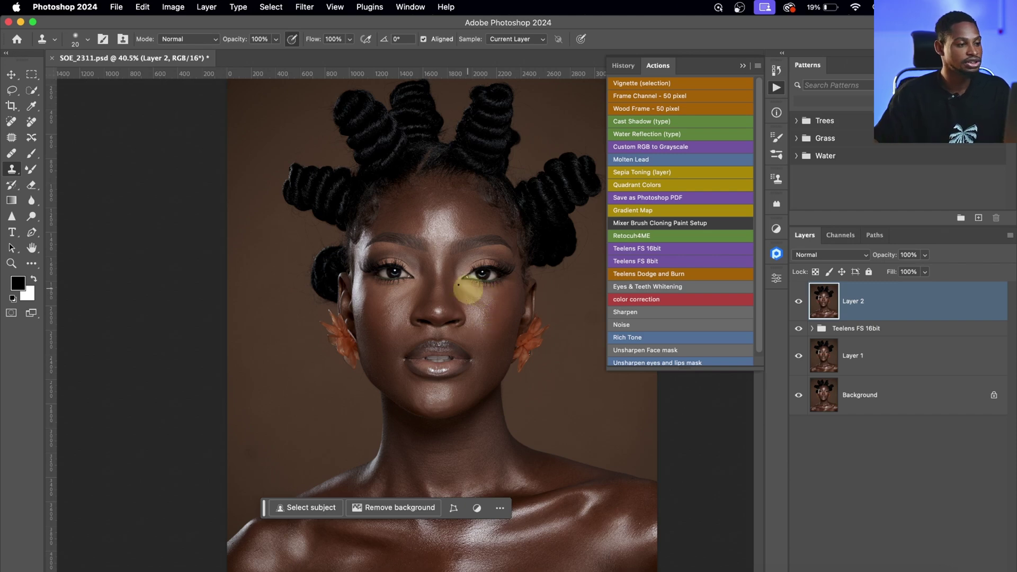
Step: Open the Retouch4me Dodge Burn filter on Layer 2 and enlarge its window to full screen
click(305, 7)
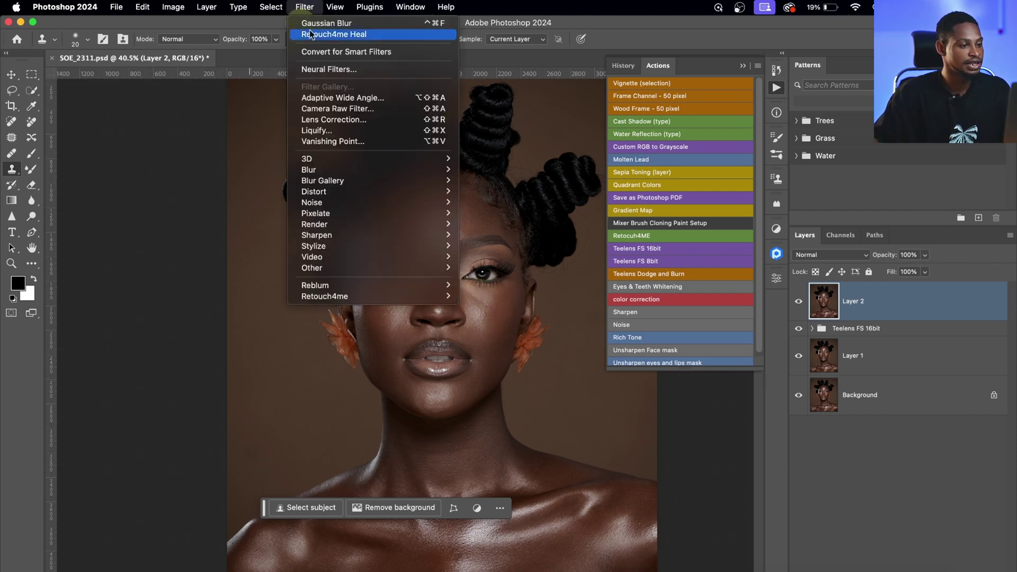
mouse_move(415, 300)
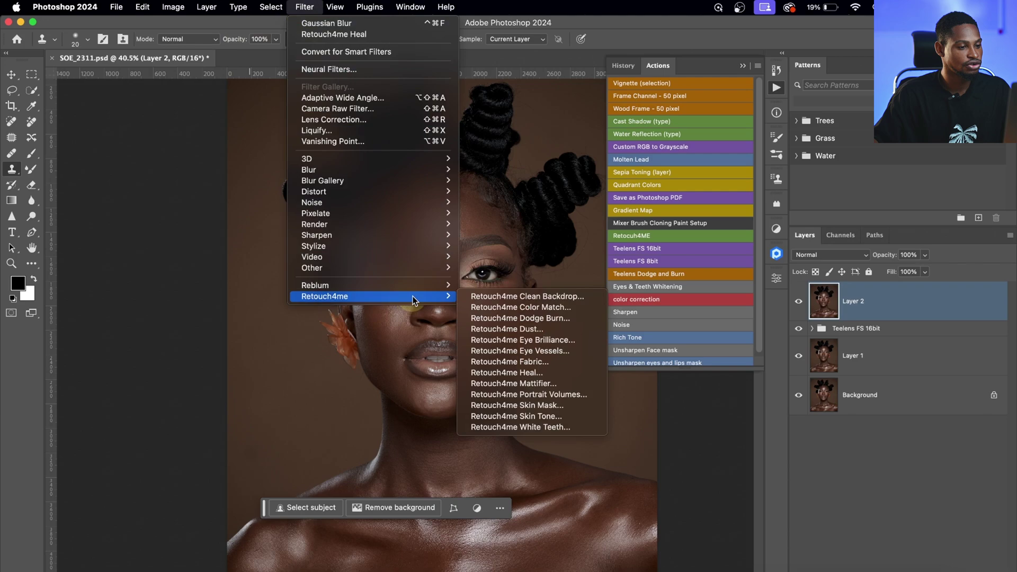
click(536, 319)
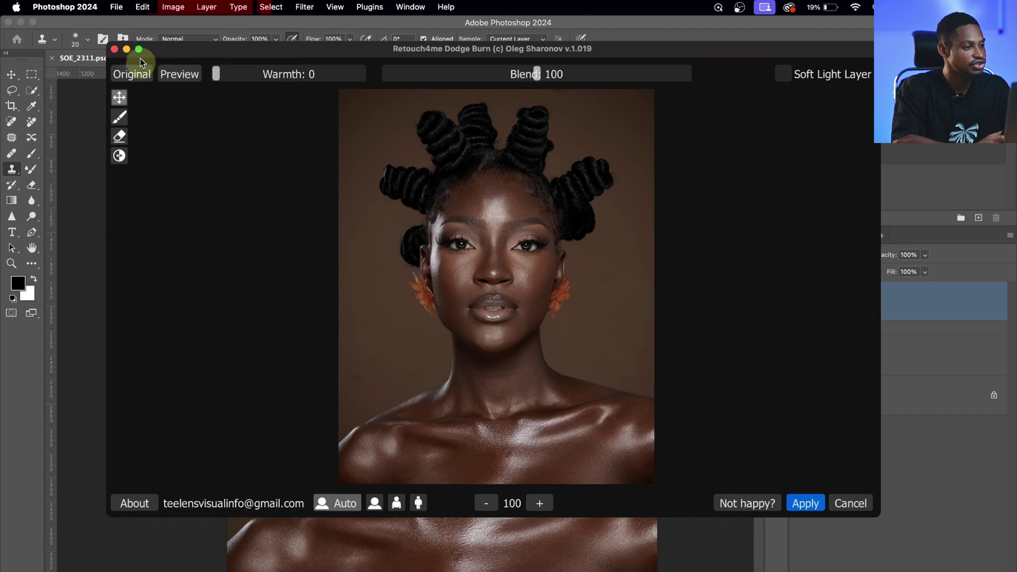
click(139, 50)
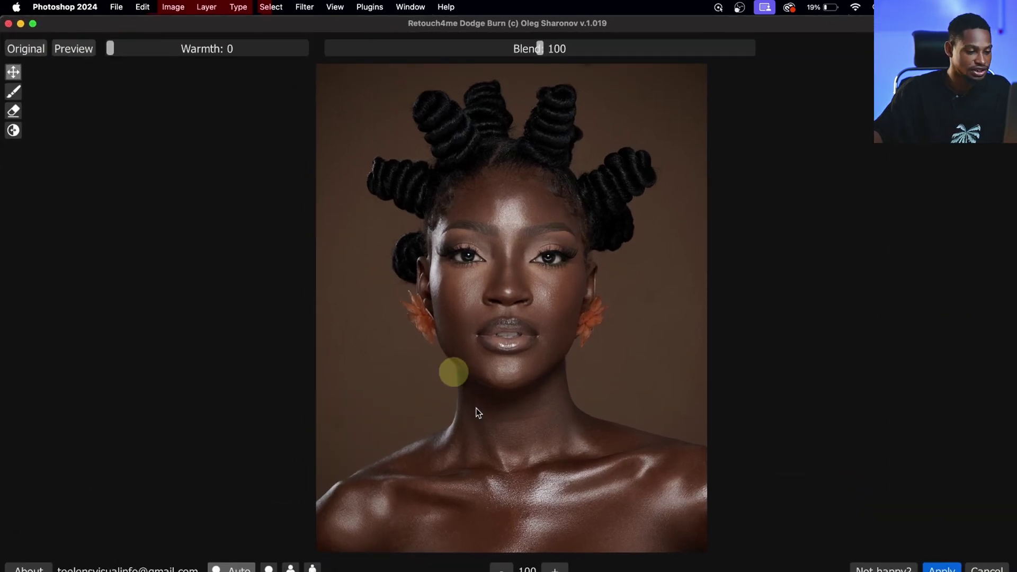
Step: Set the Dodge Burn filter's Blend to 200 and inspect the face at 150 zoom
click(561, 570)
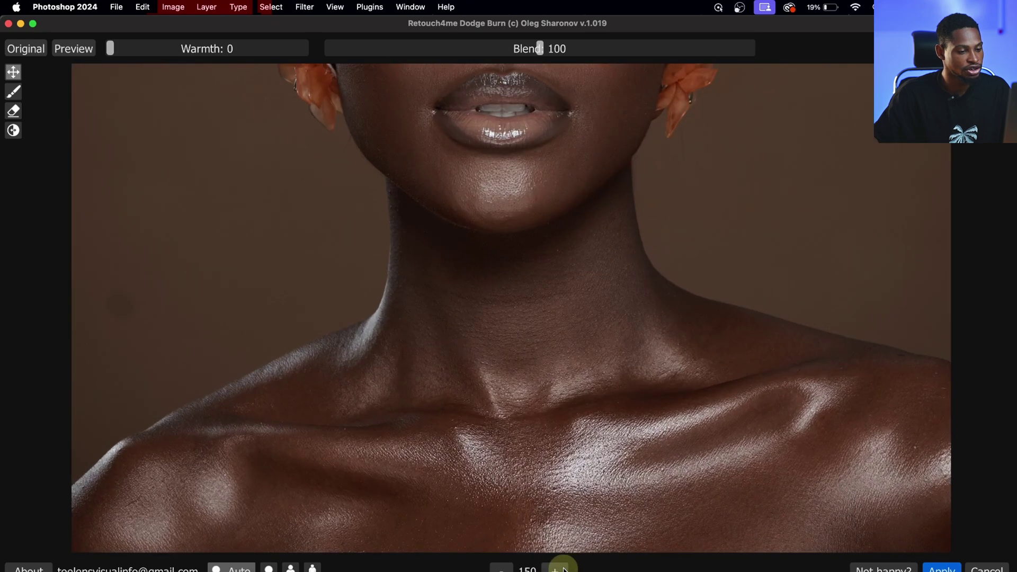
drag(512, 371, 477, 562)
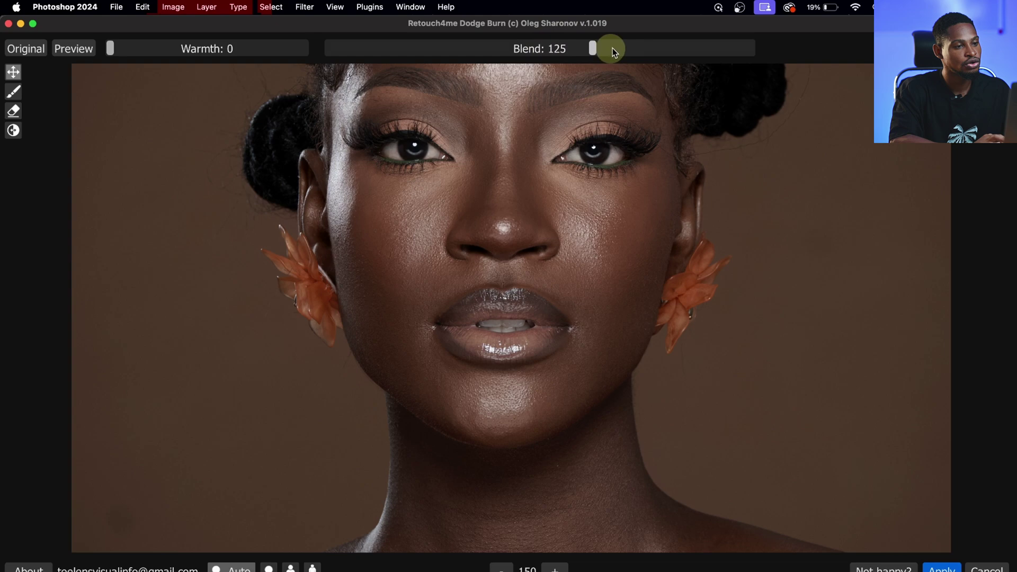
drag(685, 52, 761, 59)
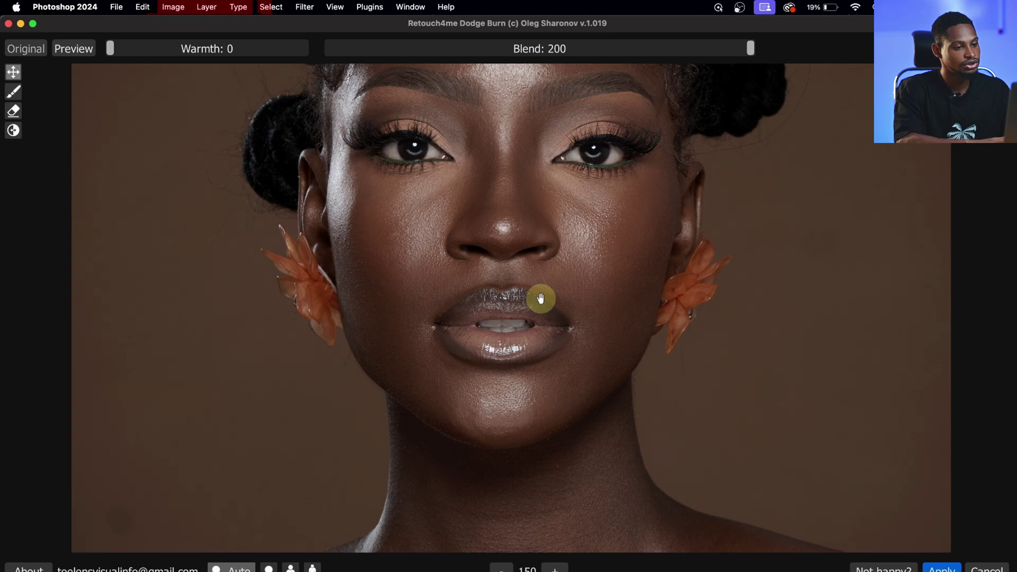
drag(541, 298, 547, 431)
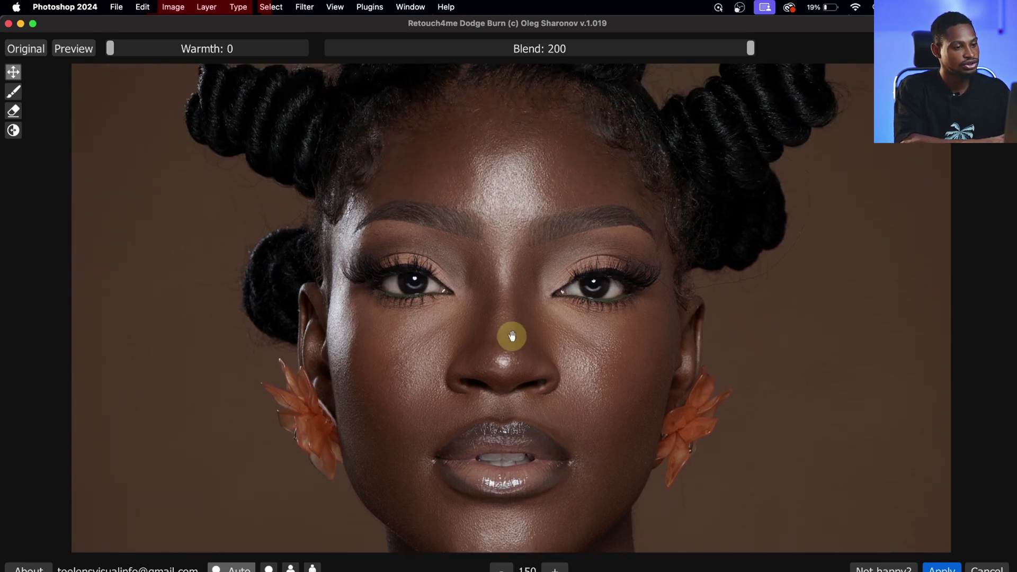
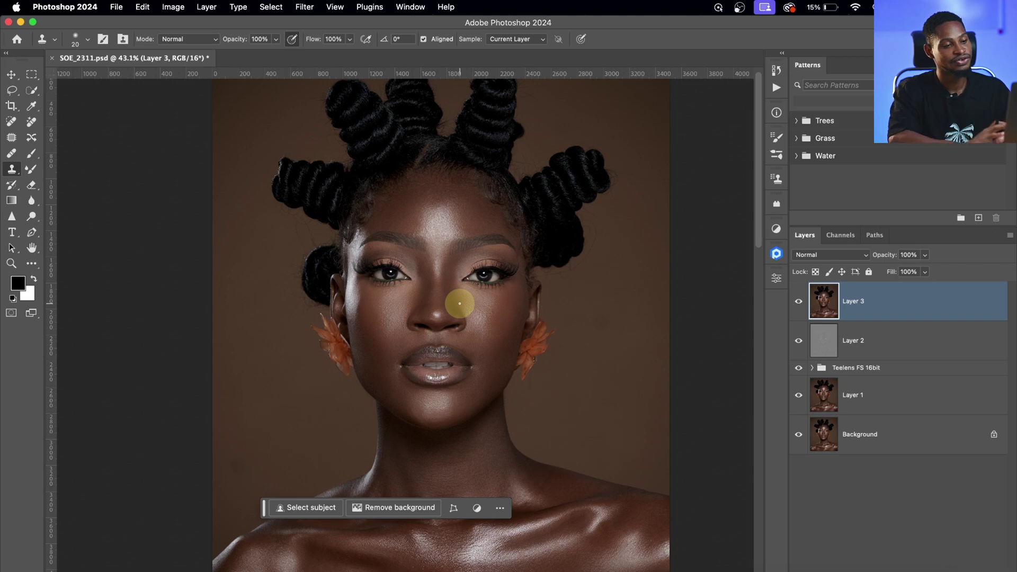
Step: Run the Teelens FS 16bit action on Layer 3 with a Gaussian Blur radius of 14 pixels
click(777, 87)
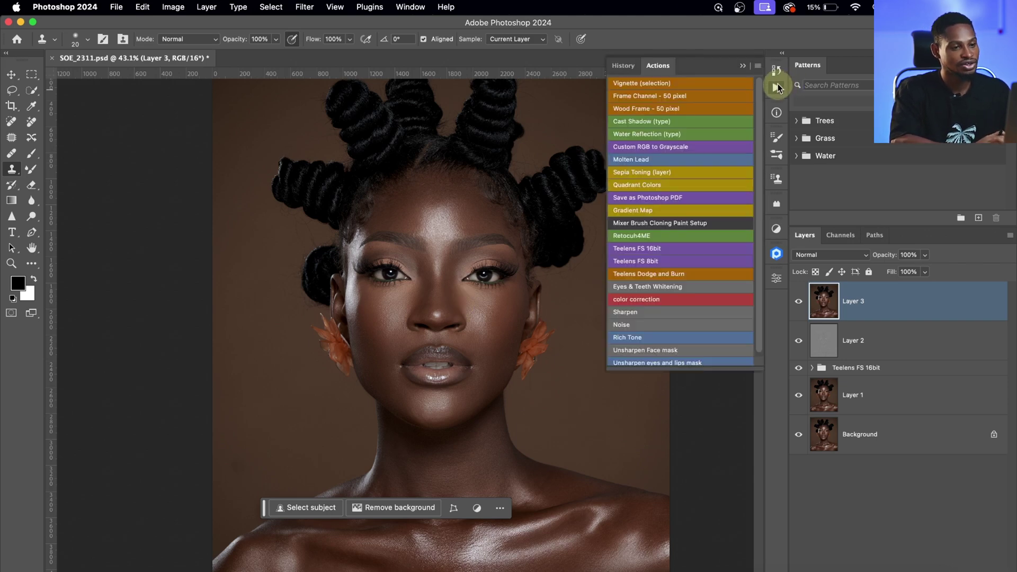
click(636, 248)
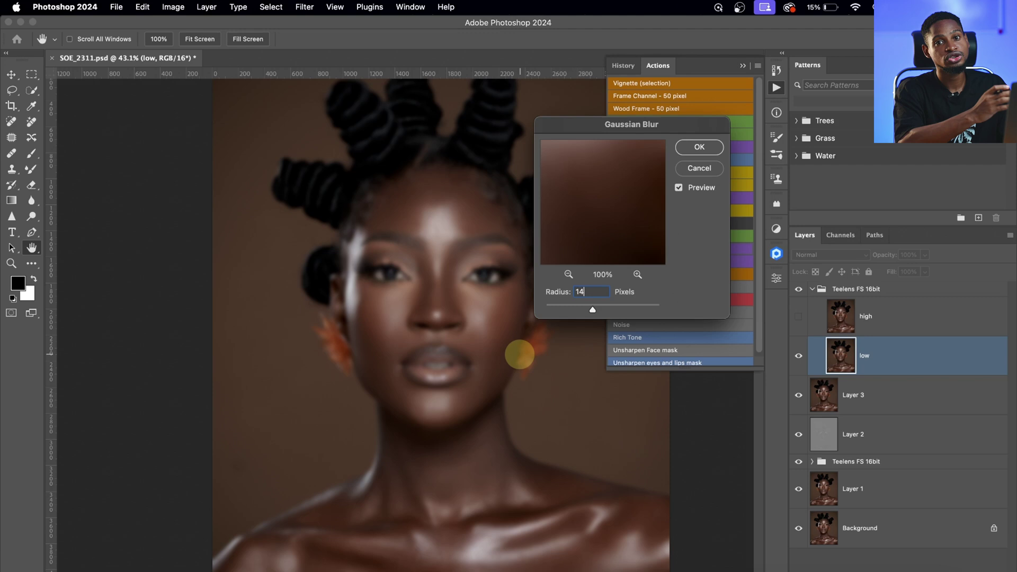
click(695, 148)
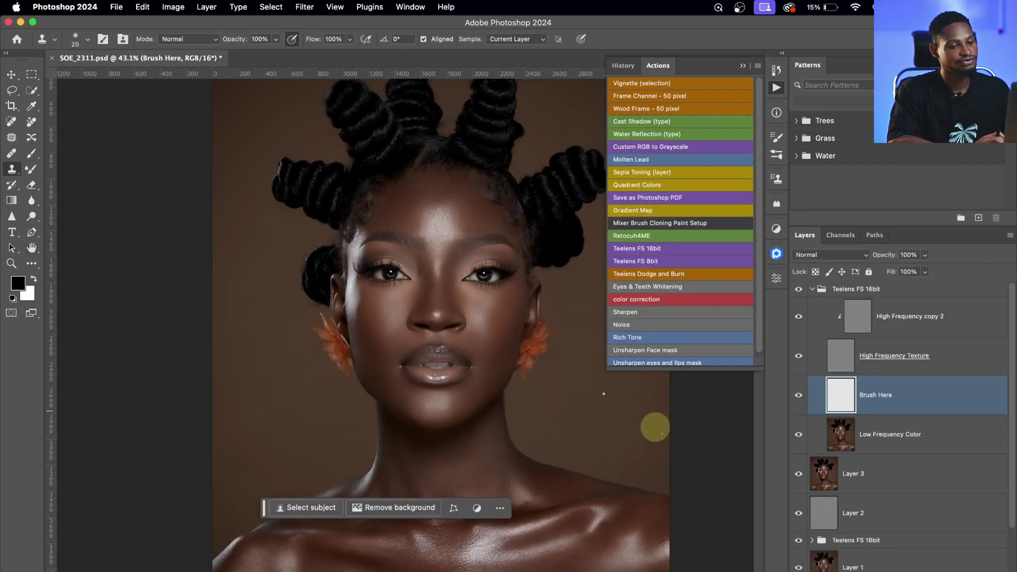
Step: Hide the High Frequency Texture layer and set up the Mixer Brush for the Brush Here layer with Wet 30%, Load 30%, Mix 90% and Flow 20%
click(30, 170)
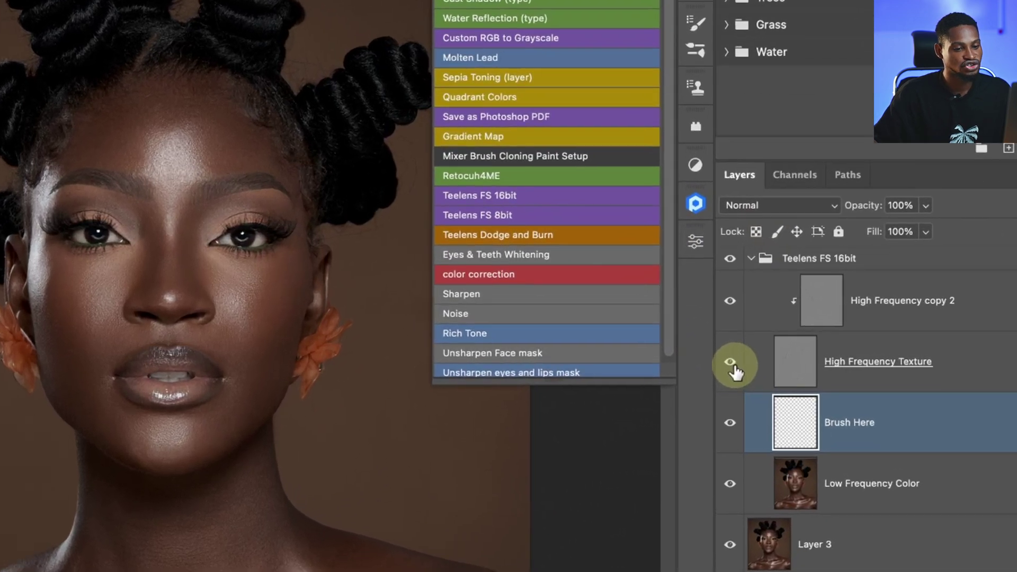
click(731, 363)
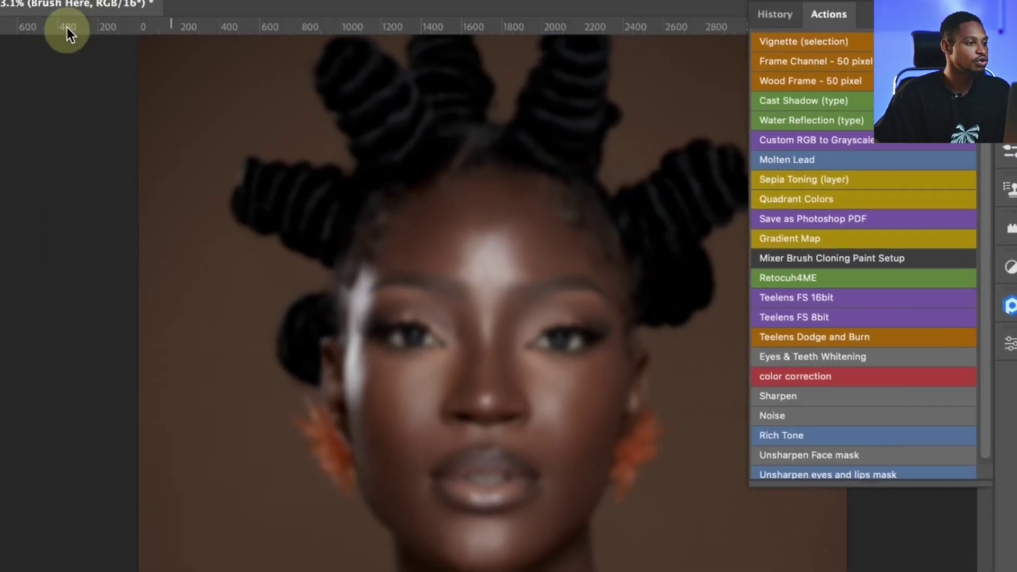
click(255, 35)
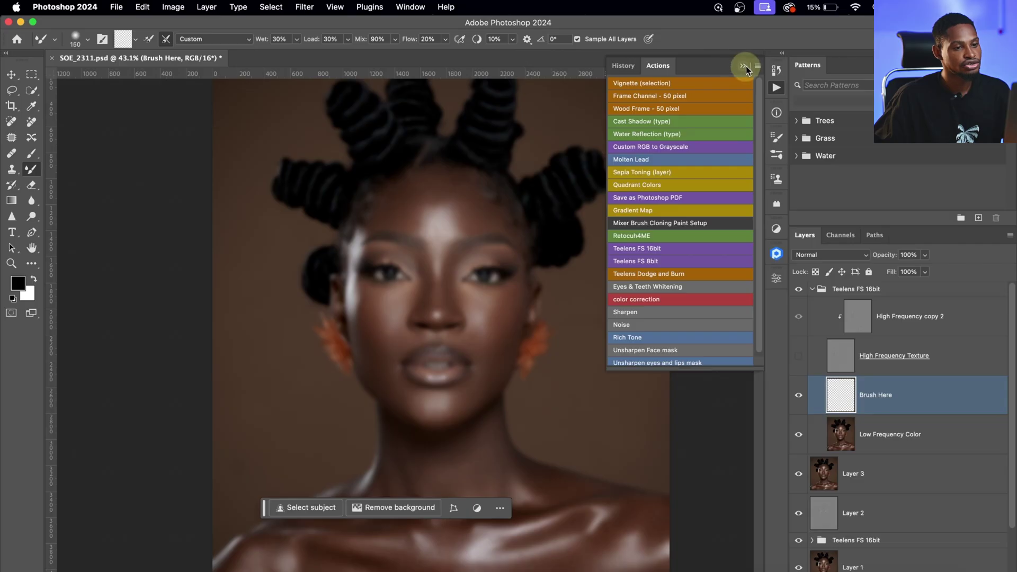
click(744, 66)
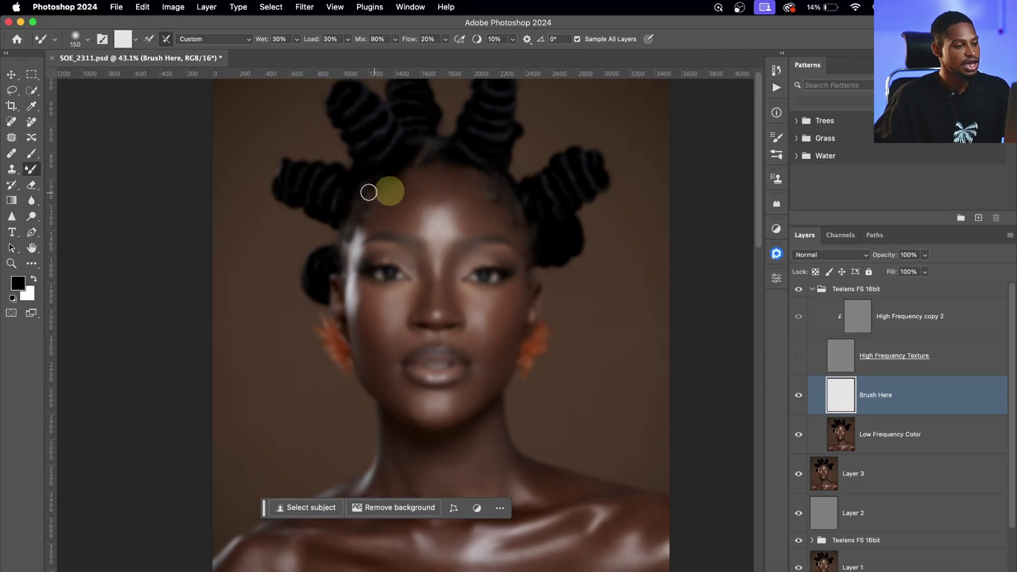
Step: Blend the edge of the central forehead highlight on the Brush Here layer with the Mixer Brush at 175 px
key(bracketright)
key(bracketright)
key(bracketright)
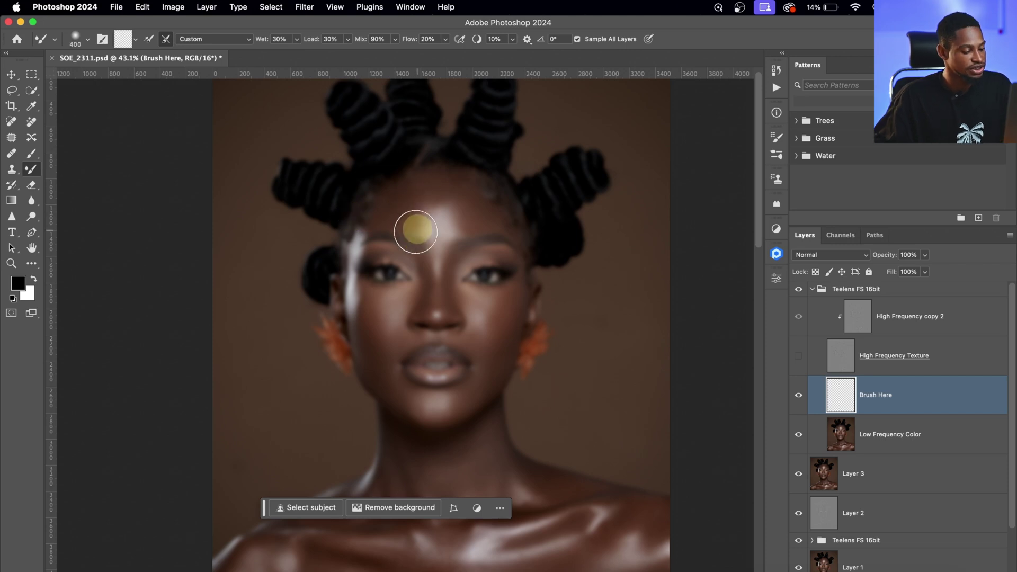
key(z)
drag(447, 208, 463, 224)
key(b)
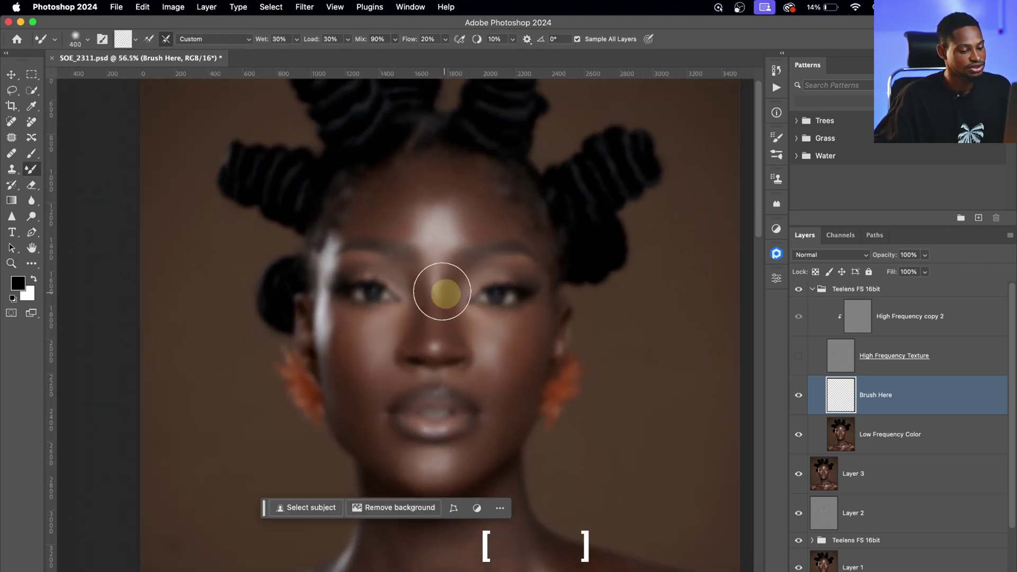
drag(454, 268, 463, 230)
key(bracketleft)
key(bracketleft)
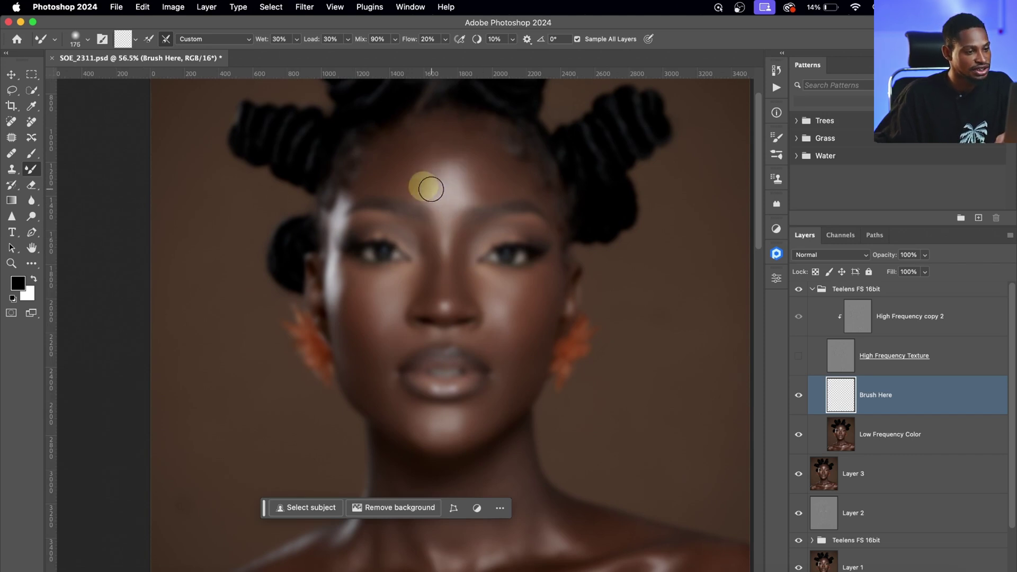
mouse_move(431, 189)
mouse_down()
mouse_move(433, 165)
mouse_move(454, 166)
mouse_up()
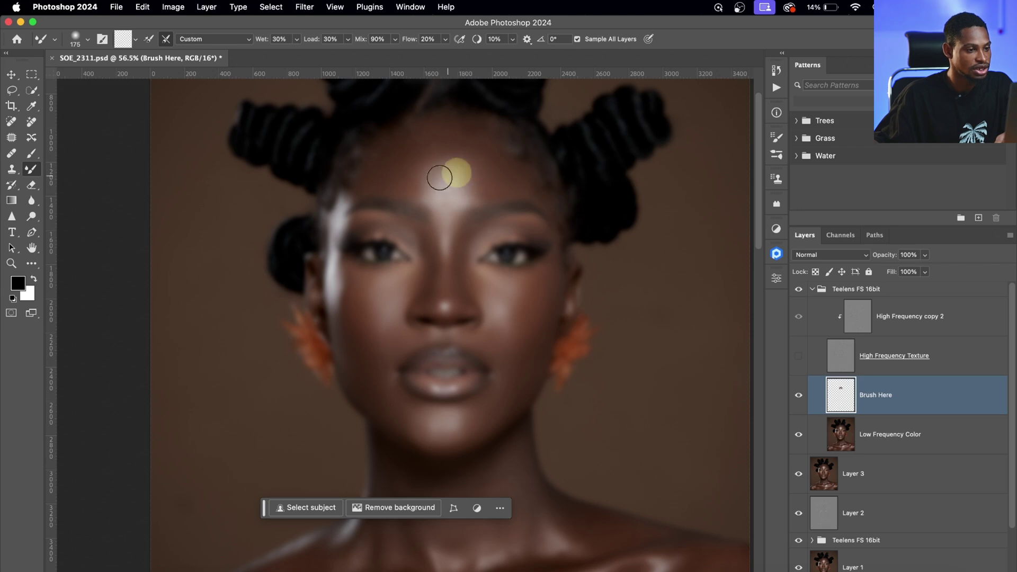
Step: Even out the forehead tones toward the hairline with Mixer Brush sizes of 200 to 300 px, and show the texture layers to check the blend
key(bracketright)
key(bracketright)
key(bracketright)
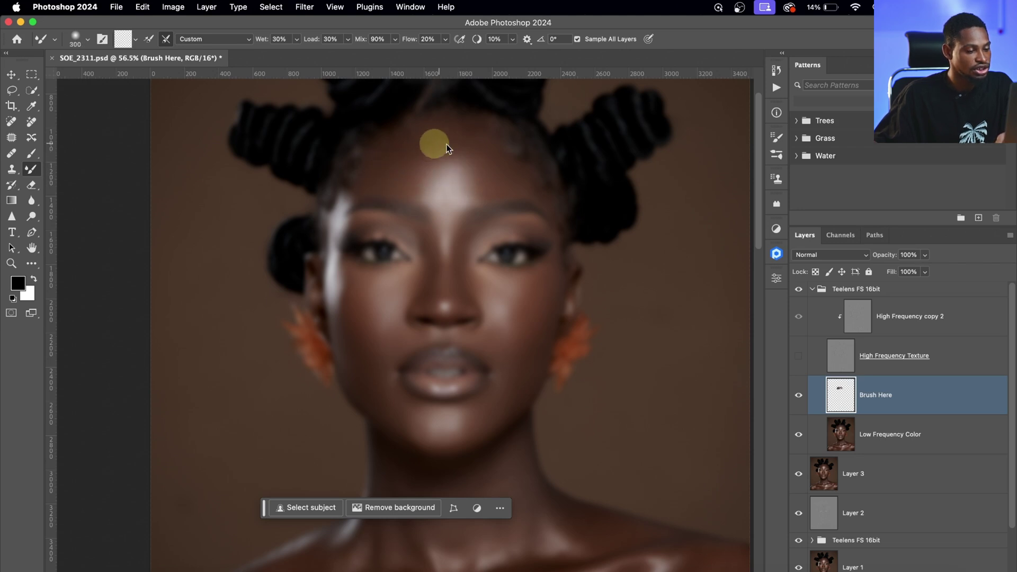
key(bracketleft)
key(bracketleft)
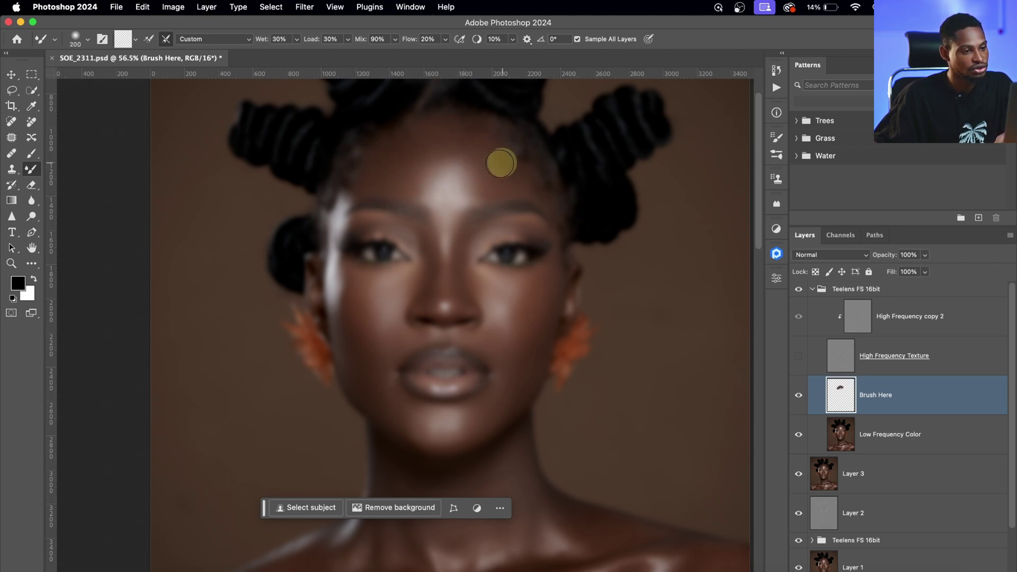
key(bracketright)
key(bracketright)
key(bracketright)
key(bracketleft)
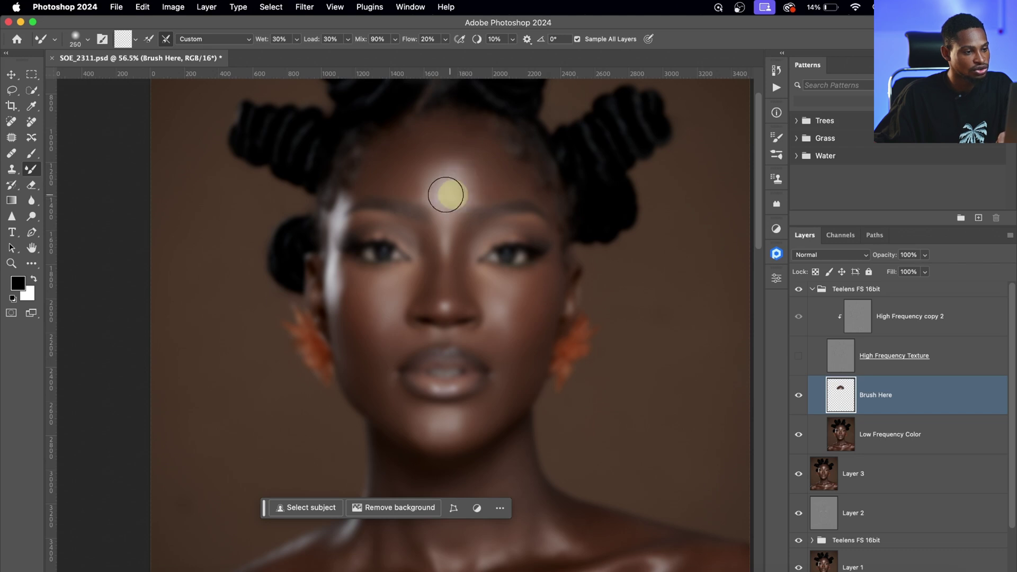
key(bracketright)
key(bracketright)
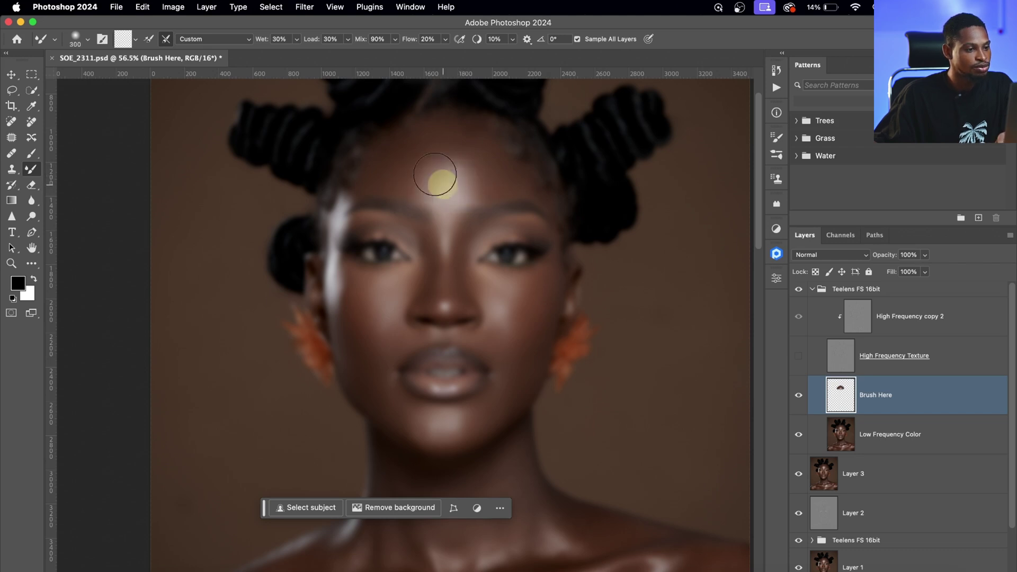
key(bracketleft)
key(bracketleft)
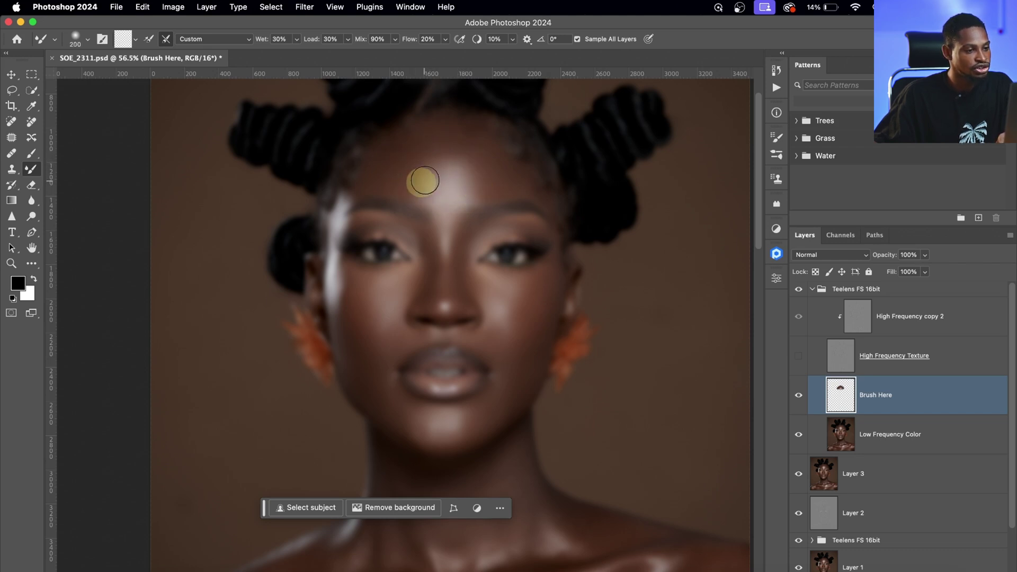
key(bracketright)
key(bracketright)
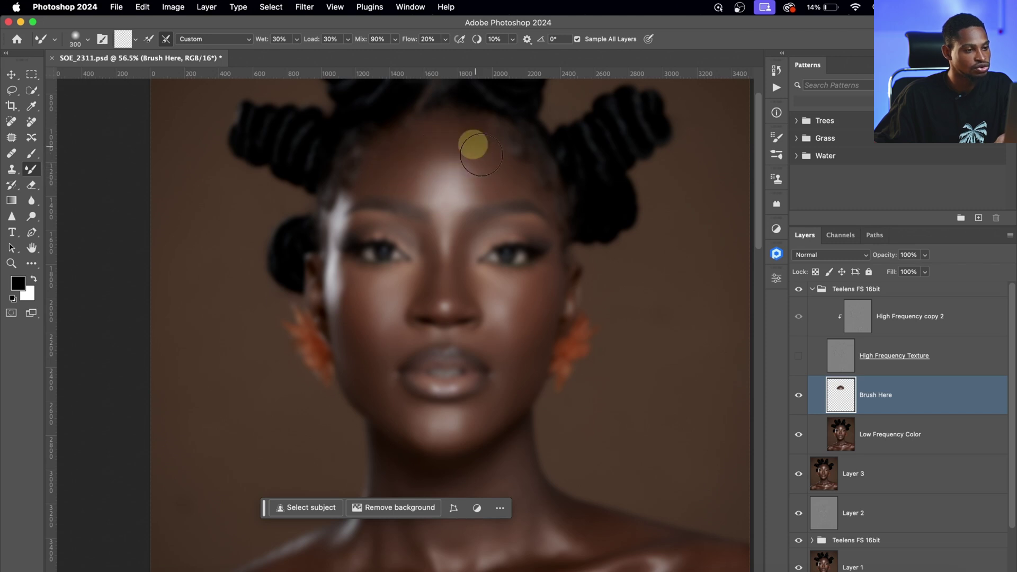
click(798, 355)
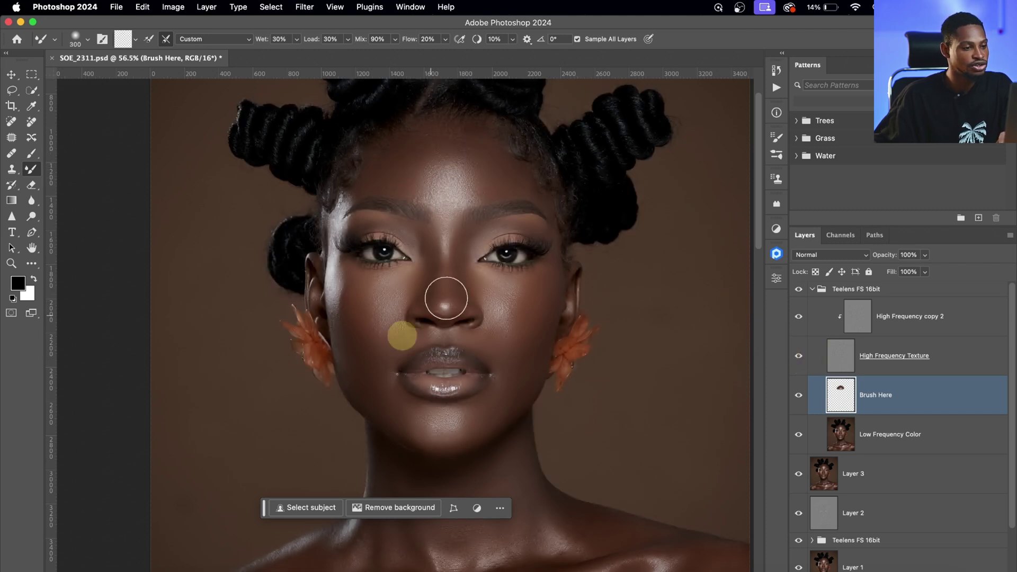
Step: Hide the High Frequency Texture layer and blend the nose bridge, under-eye areas and cheeks with Mixer Brush sizes of 125 to 400 px
click(798, 363)
key(bracketleft)
key(bracketleft)
key(bracketleft)
key(bracketleft)
key(bracketleft)
key(bracketleft)
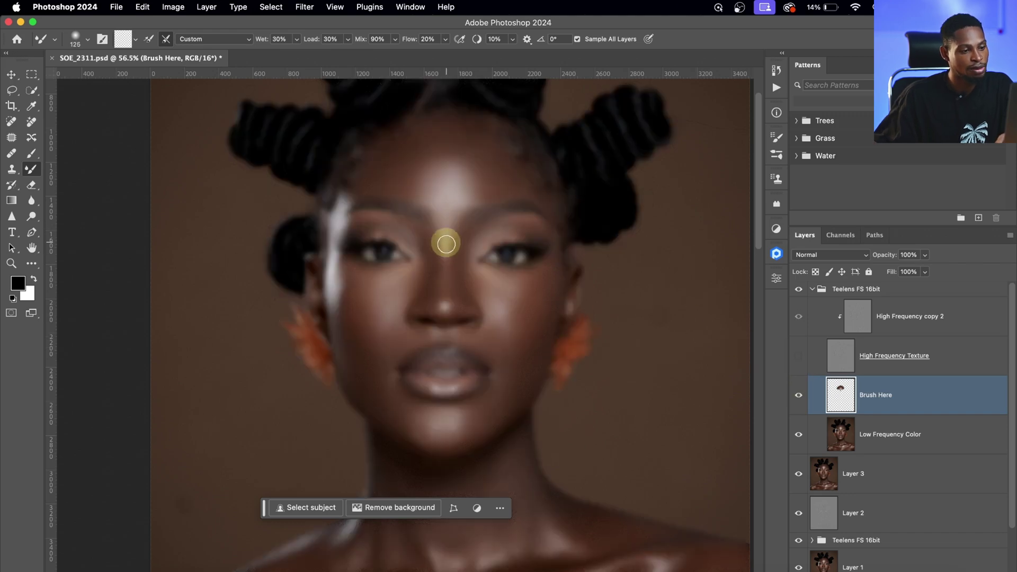
mouse_move(428, 242)
mouse_down()
mouse_move(434, 270)
mouse_move(421, 305)
mouse_move(445, 301)
mouse_move(445, 277)
mouse_move(504, 301)
mouse_move(506, 318)
mouse_move(532, 283)
mouse_move(513, 328)
mouse_move(532, 348)
mouse_move(524, 305)
mouse_move(525, 322)
mouse_move(485, 340)
mouse_move(525, 315)
mouse_move(482, 362)
mouse_move(399, 338)
mouse_move(399, 305)
mouse_move(380, 318)
mouse_move(356, 291)
mouse_move(366, 308)
mouse_move(346, 306)
mouse_move(329, 288)
mouse_move(331, 216)
mouse_move(331, 285)
mouse_move(354, 315)
mouse_move(337, 280)
mouse_move(364, 280)
mouse_move(370, 306)
mouse_move(389, 319)
mouse_move(362, 338)
mouse_move(344, 279)
mouse_move(399, 288)
mouse_up()
key(bracketleft)
key(bracketright)
key(bracketright)
key(bracketright)
key(bracketright)
key(bracketright)
key(bracketleft)
key(bracketleft)
key(bracketleft)
key(bracketleft)
key(bracketleft)
key(bracketright)
key(bracketright)
key(bracketright)
key(bracketright)
key(bracketright)
key(bracketright)
key(bracketright)
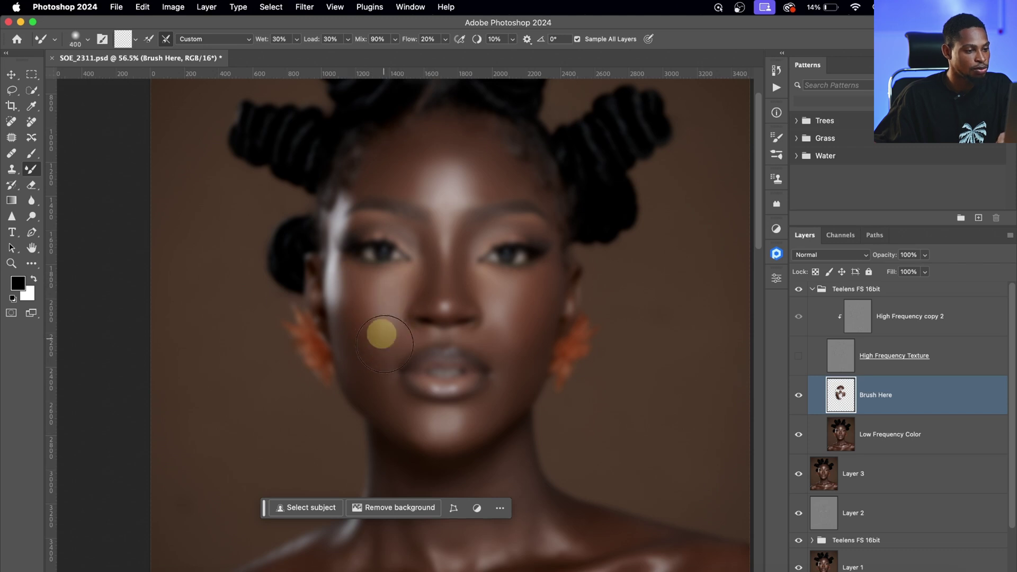
Step: Smooth the tonal transitions on the chin and jawline with Mixer Brush sizes of 175 to 300 px
key(bracketleft)
key(bracketleft)
key(bracketleft)
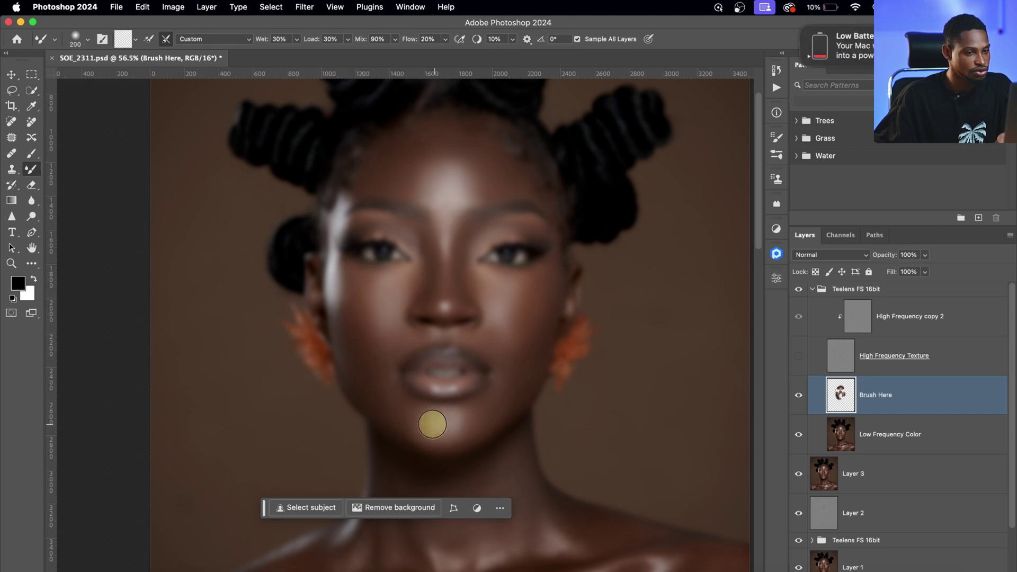
key(bracketright)
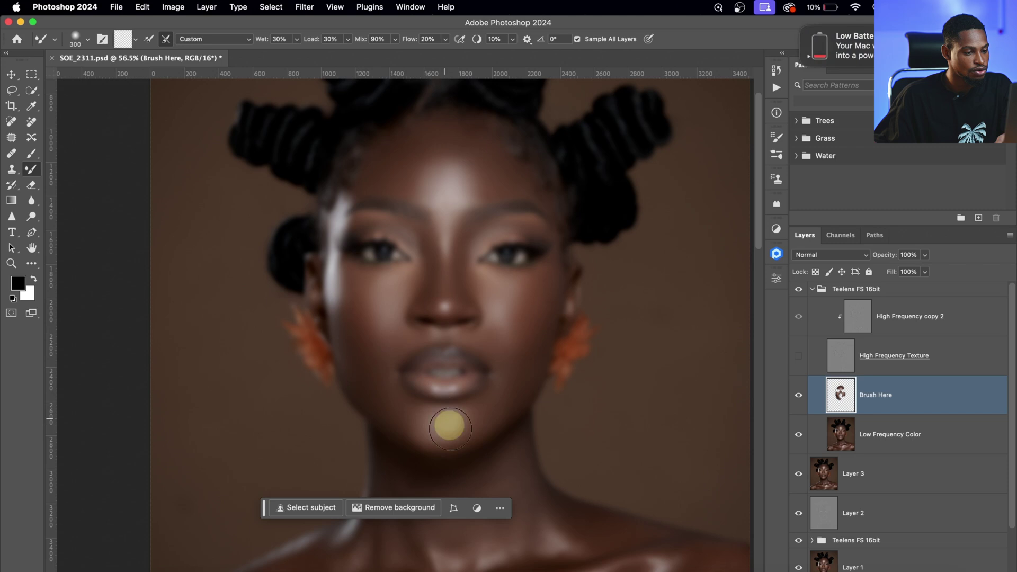
key(bracketright)
key(bracketright)
key(bracketleft)
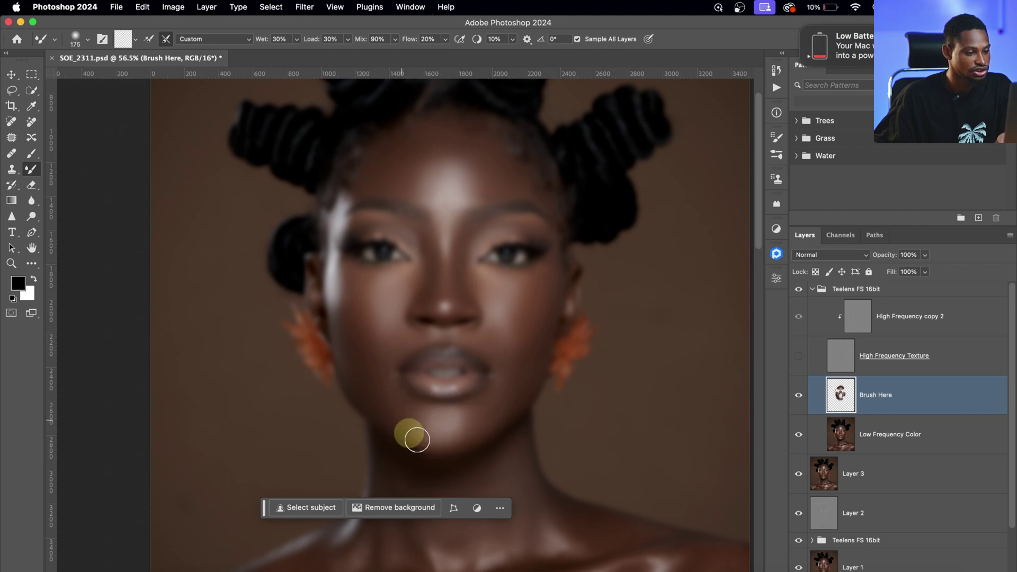
Step: Refine the forehead highlight and both cheeks with Mixer Brush sizes of 175 to 400 px
key(bracketleft)
key(bracketleft)
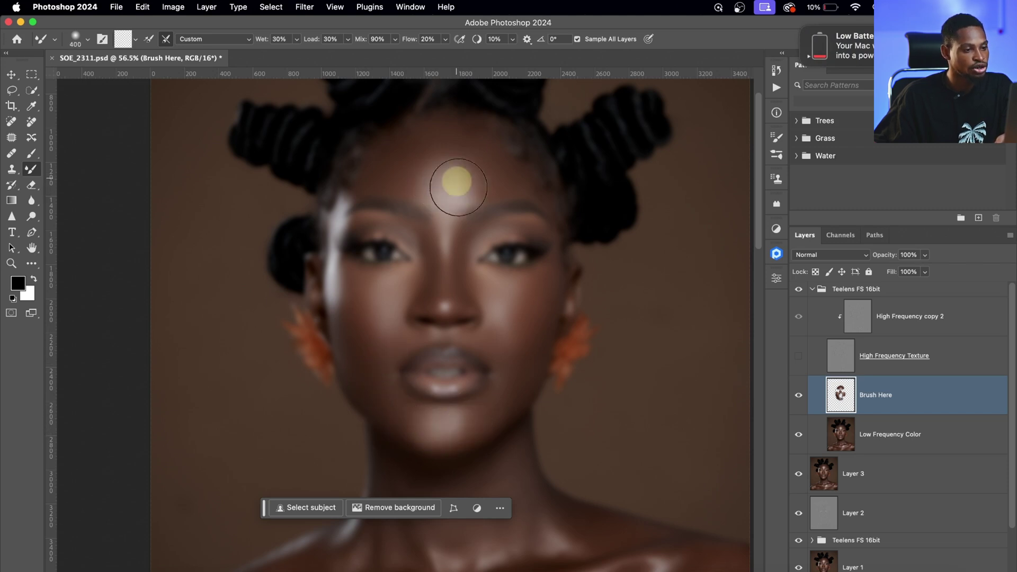
key(bracketright)
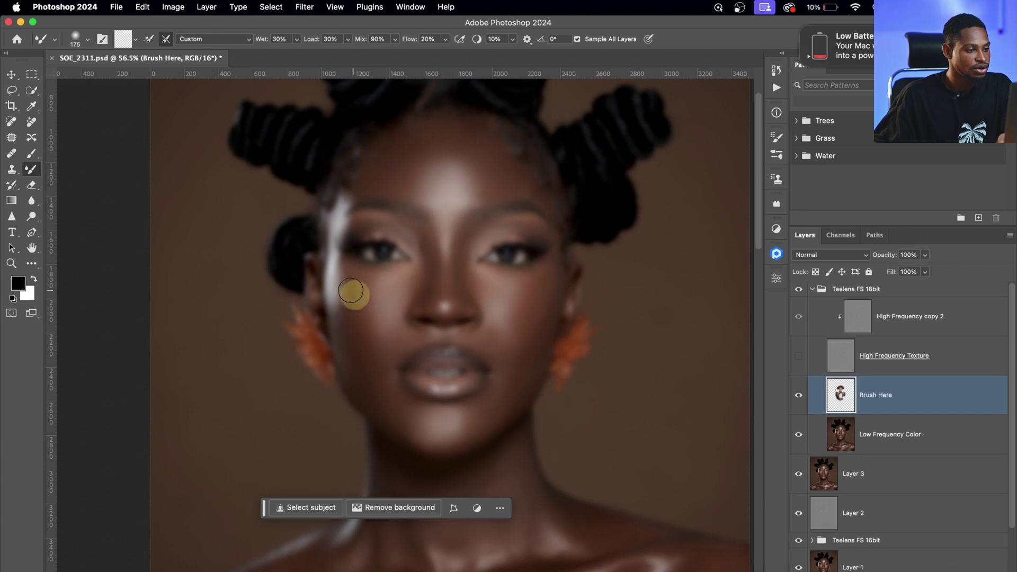
key(bracketleft)
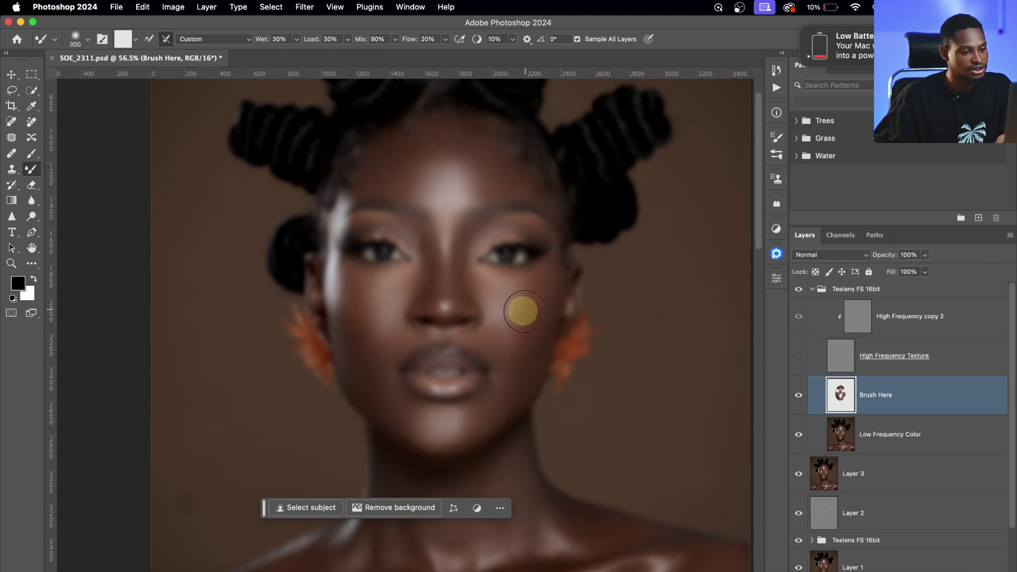
key(bracketright)
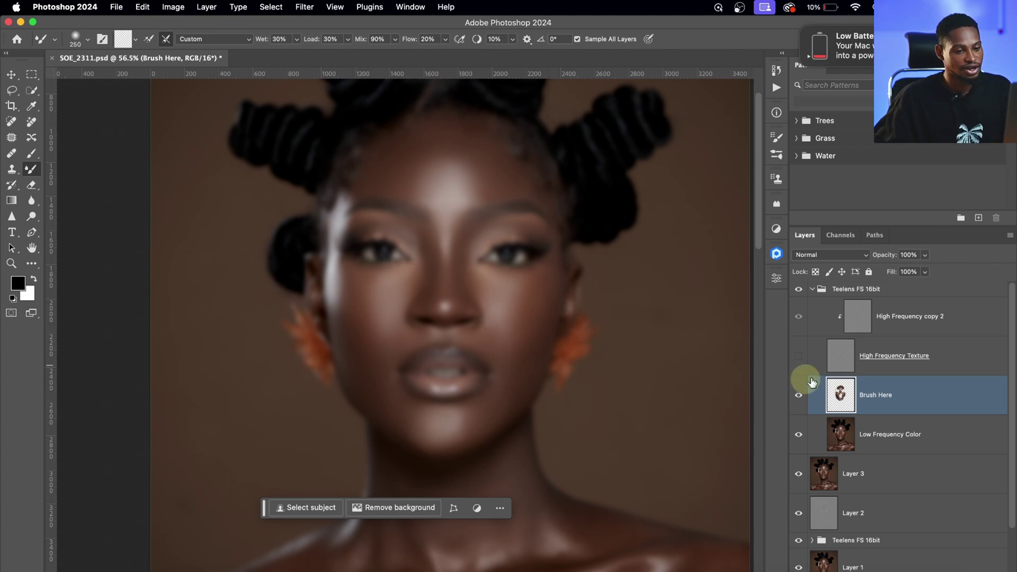
Step: Show the High Frequency Texture layer and compare the face with the Brush Here layer hidden and shown
click(799, 362)
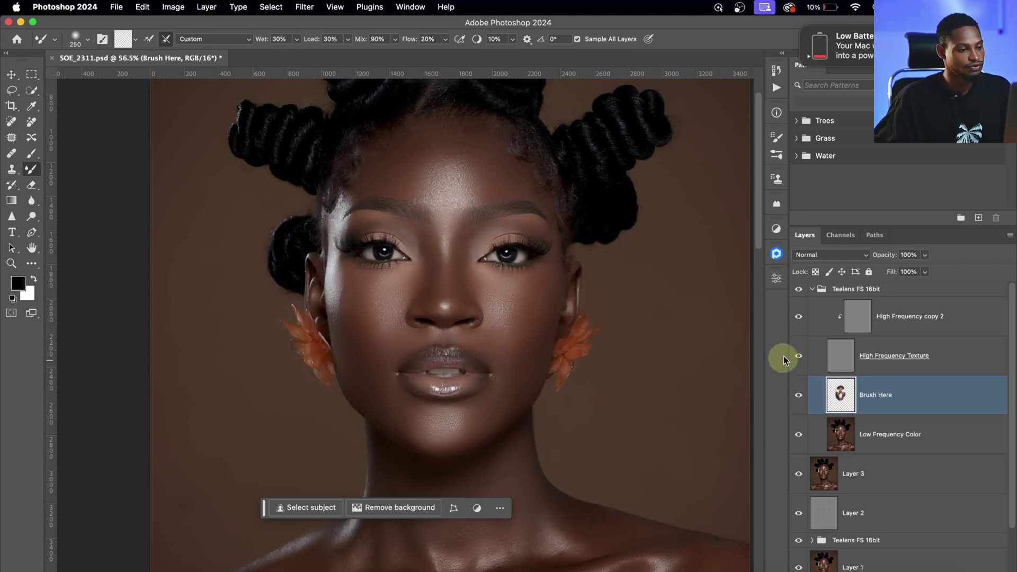
click(799, 396)
click(799, 396)
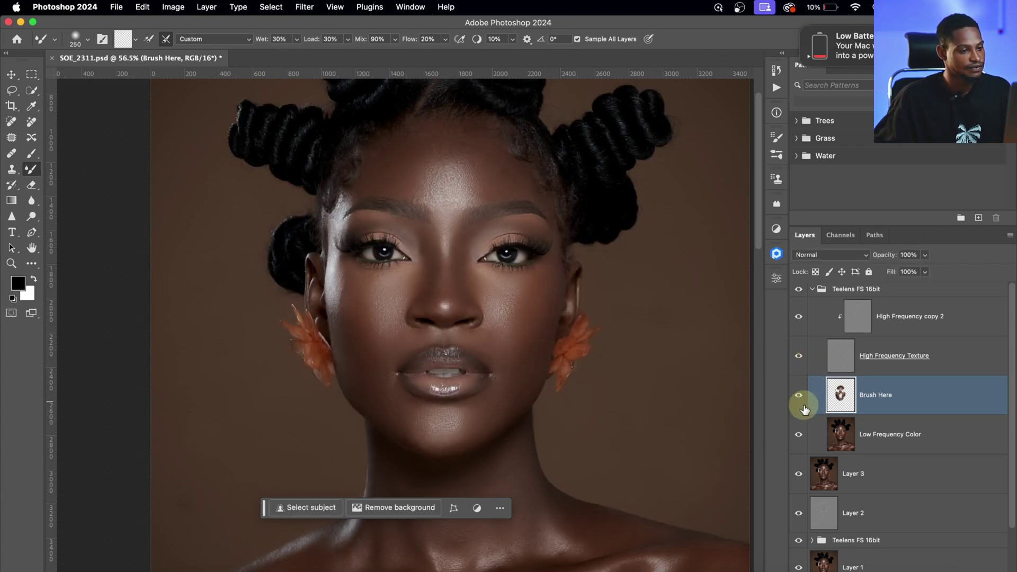
click(799, 396)
click(799, 398)
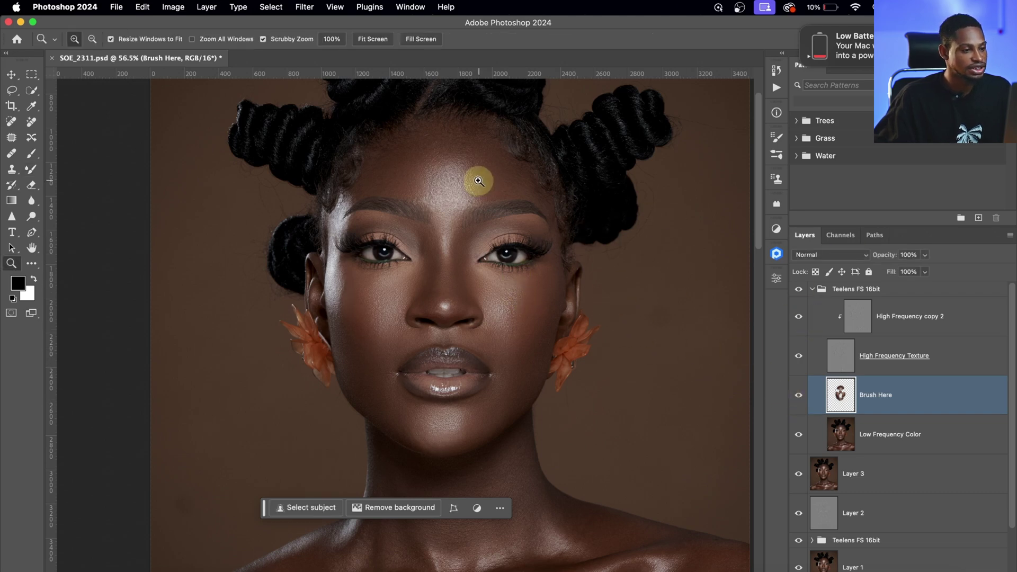
scroll(480, 175, up, 5)
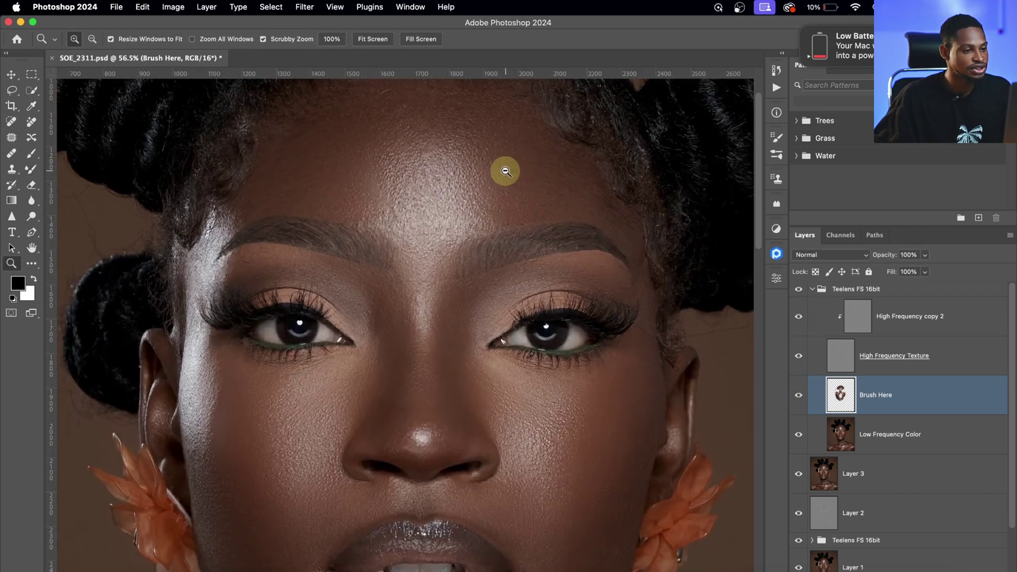
Step: Select the High Frequency copy 2 layer with the Clone Stamp tool and examine the skin texture on the face
click(860, 320)
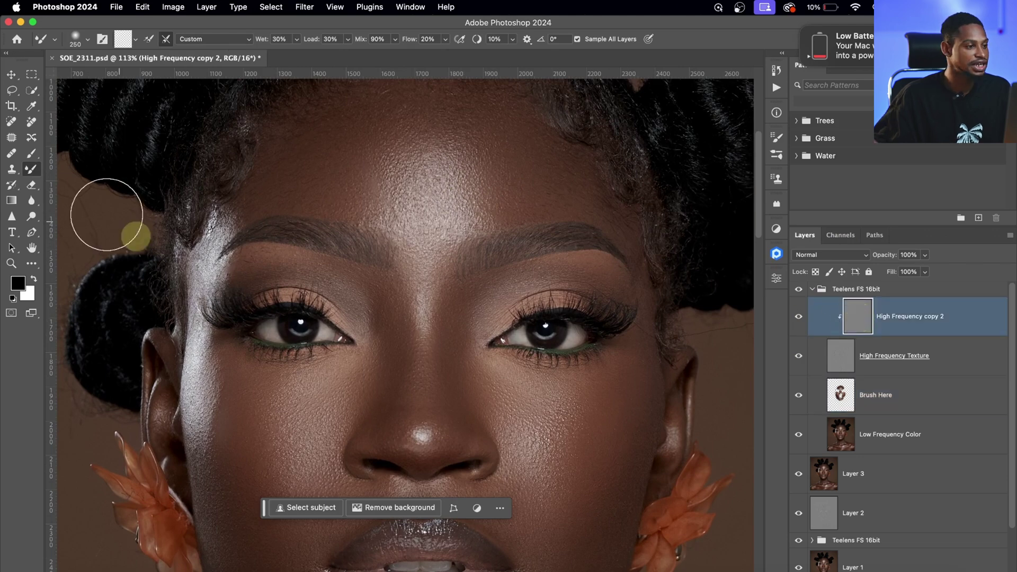
click(11, 169)
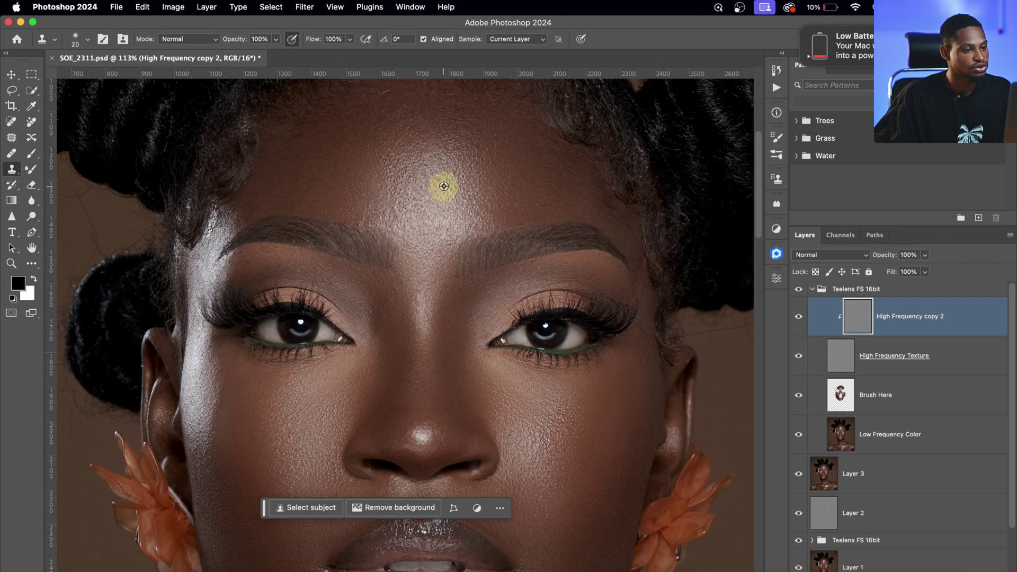
key(z)
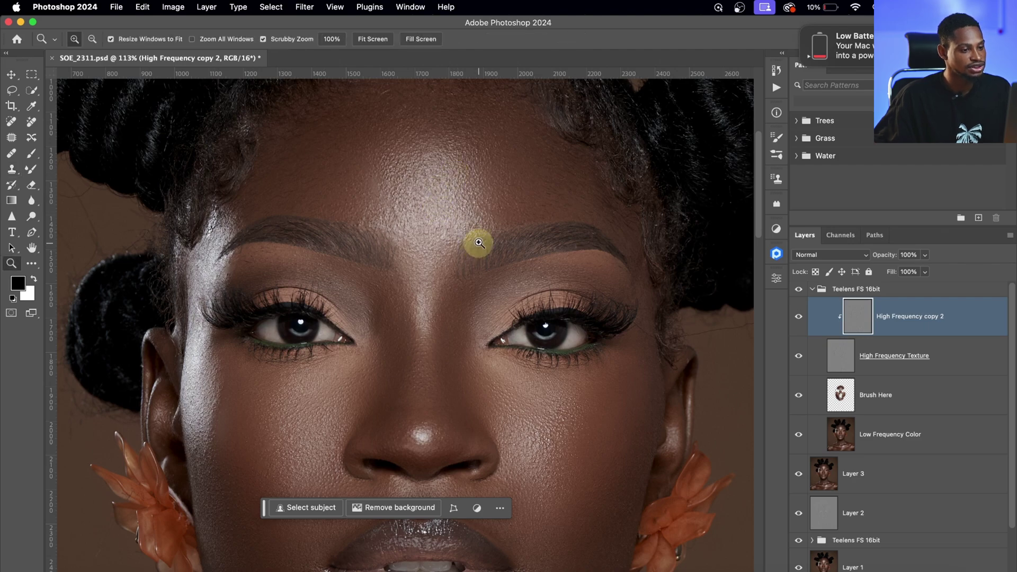
drag(476, 240, 418, 251)
key(s)
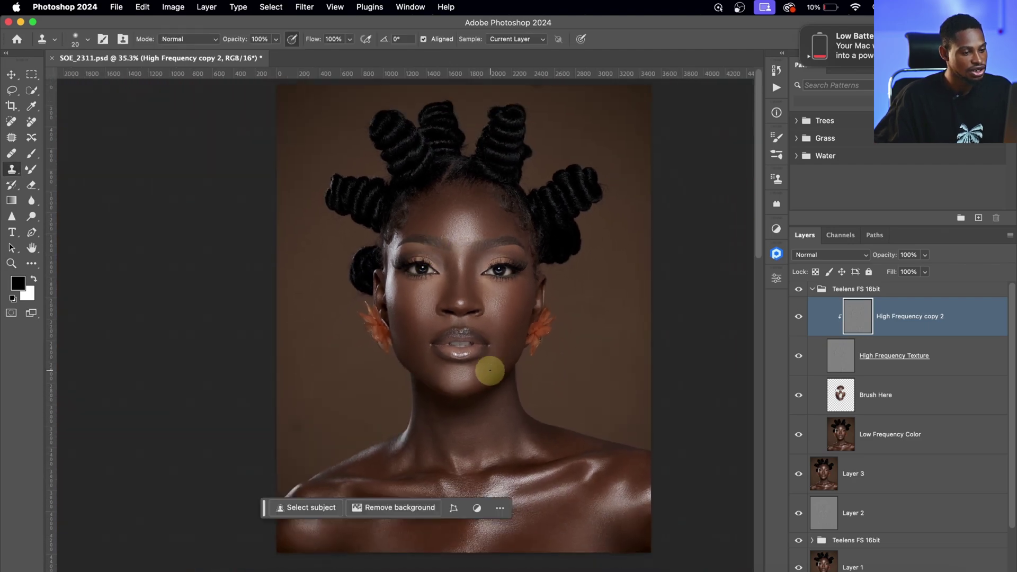
Step: Hide the High Frequency Texture layer and blend the neck, shoulders and chest on Brush Here with the Mixer Brush, varying its size
drag(506, 383, 504, 281)
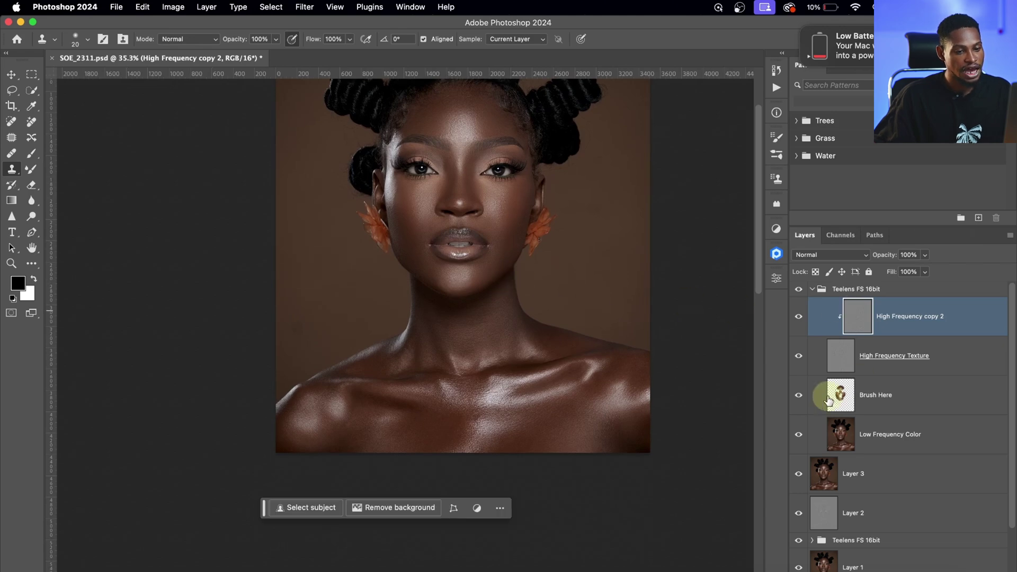
click(853, 399)
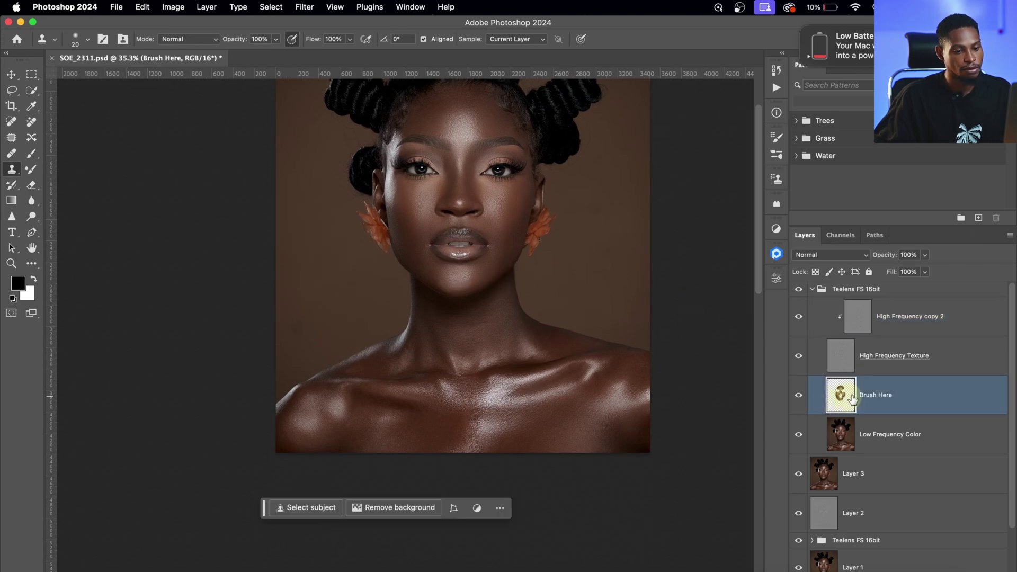
click(31, 169)
click(801, 363)
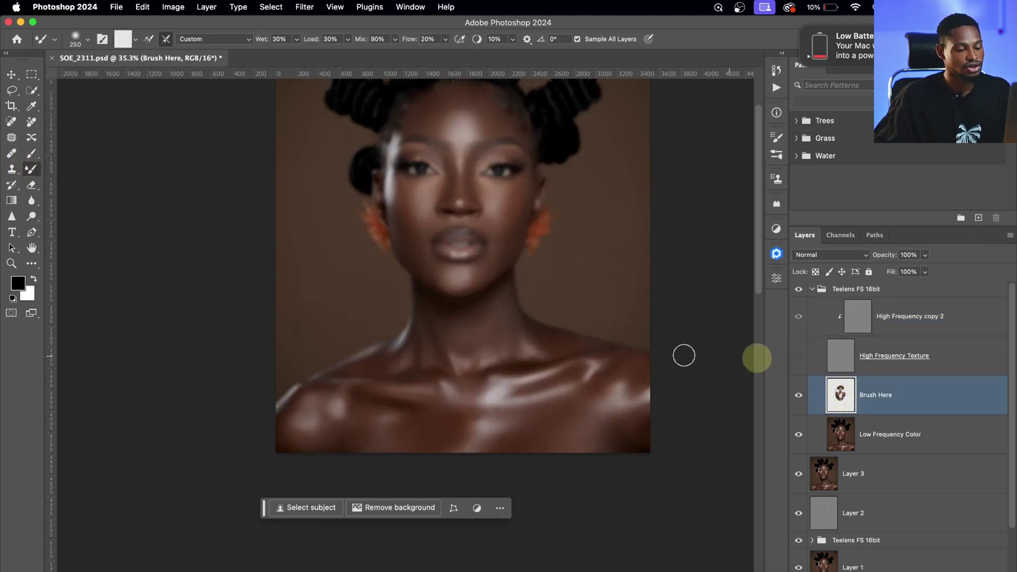
mouse_move(418, 347)
mouse_down()
mouse_move(438, 334)
mouse_move(444, 318)
mouse_move(455, 324)
mouse_move(363, 438)
mouse_move(341, 416)
mouse_move(305, 414)
mouse_move(304, 424)
mouse_move(306, 413)
mouse_move(289, 426)
mouse_move(293, 438)
mouse_move(309, 404)
mouse_move(317, 451)
mouse_move(350, 431)
mouse_move(352, 414)
mouse_move(380, 411)
mouse_move(362, 402)
mouse_move(376, 399)
mouse_move(393, 408)
mouse_move(368, 436)
mouse_move(412, 435)
mouse_move(417, 418)
mouse_move(439, 422)
mouse_move(420, 441)
mouse_move(487, 423)
mouse_move(485, 431)
mouse_move(477, 429)
mouse_move(486, 414)
mouse_move(476, 441)
mouse_move(479, 422)
mouse_move(539, 429)
mouse_move(500, 444)
mouse_move(540, 421)
mouse_move(577, 373)
mouse_move(491, 401)
mouse_move(559, 390)
mouse_move(490, 416)
mouse_move(419, 390)
mouse_move(359, 386)
mouse_move(351, 396)
mouse_move(322, 391)
mouse_move(305, 414)
mouse_move(326, 380)
mouse_move(404, 360)
mouse_move(431, 323)
mouse_move(480, 313)
mouse_move(463, 366)
mouse_move(539, 341)
mouse_move(554, 357)
mouse_move(505, 377)
mouse_move(582, 361)
mouse_move(606, 370)
mouse_move(563, 416)
mouse_move(509, 436)
mouse_up()
key(bracketleft)
key(bracketleft)
key(bracketleft)
key(bracketleft)
key(bracketleft)
key(bracketright)
key(bracketright)
key(bracketright)
key(bracketright)
key(bracketright)
key(bracketleft)
key(bracketleft)
key(bracketleft)
key(bracketleft)
key(bracketleft)
key(bracketleft)
key(bracketright)
key(bracketright)
key(bracketright)
key(bracketleft)
key(bracketright)
key(bracketleft)
key(bracketleft)
key(bracketleft)
key(bracketright)
key(bracketright)
key(bracketright)
key(bracketright)
key(bracketright)
key(bracketright)
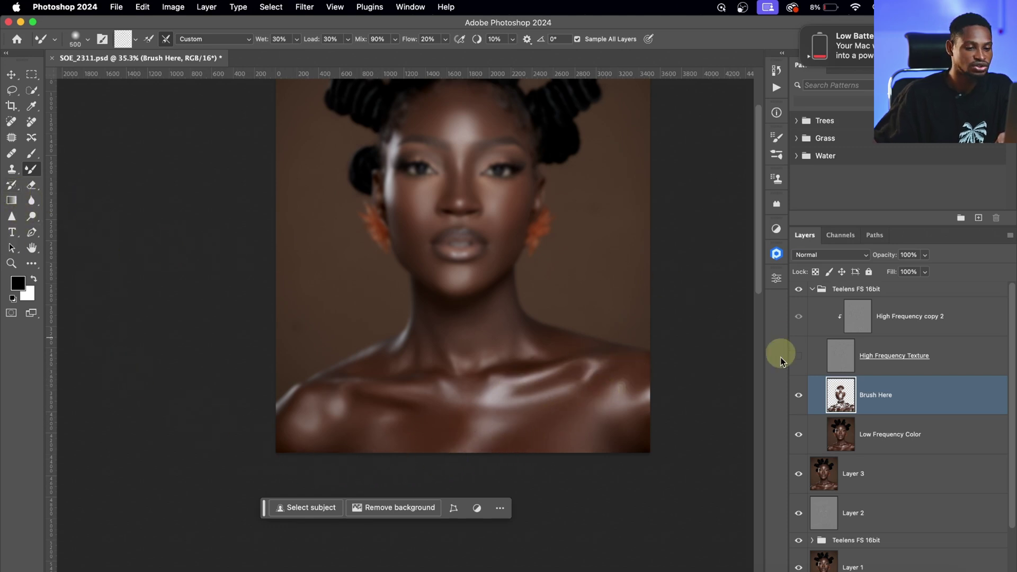
Step: Even out the shoulder and chest highlights on the Brush Here layer with Mixer Brush sizes of about 250 to 400 px
key(bracketleft)
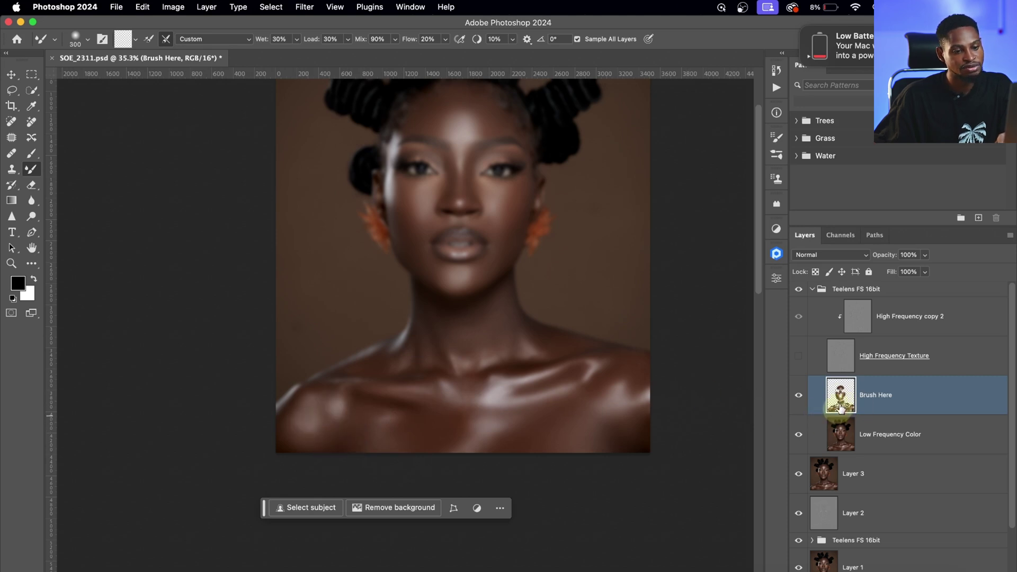
key(bracketright)
key(bracketright)
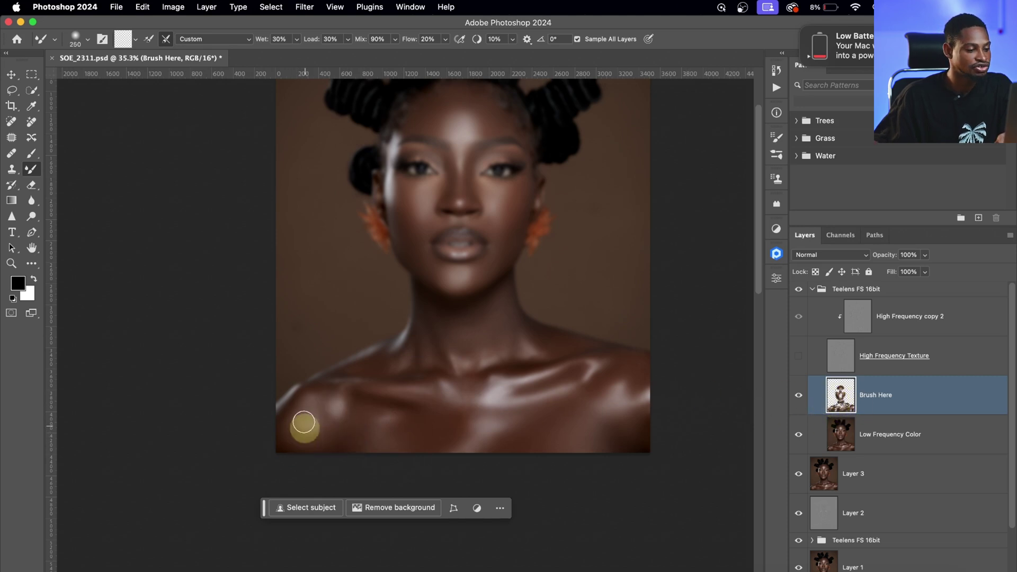
key(bracketleft)
key(bracketleft)
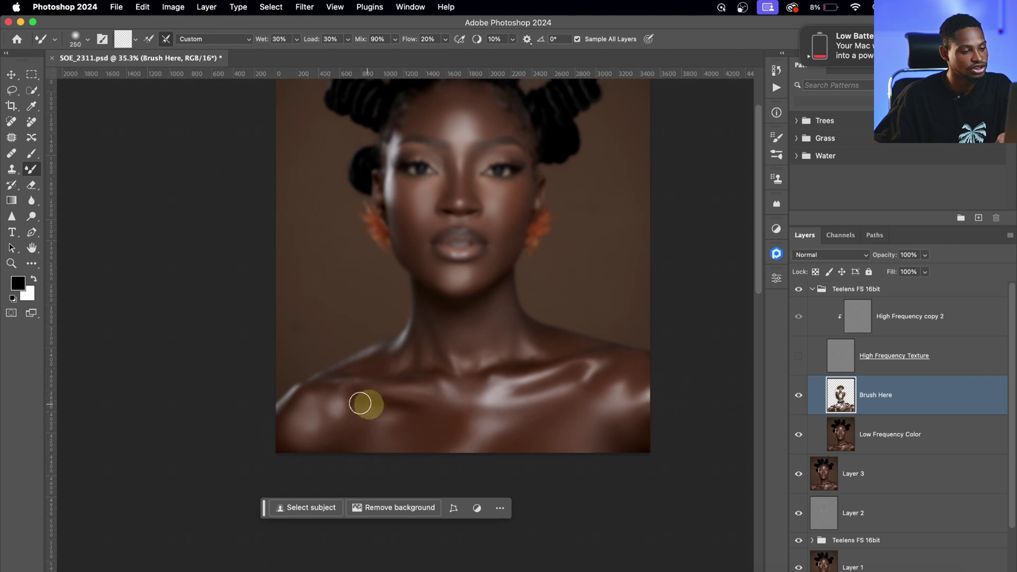
key(bracketleft)
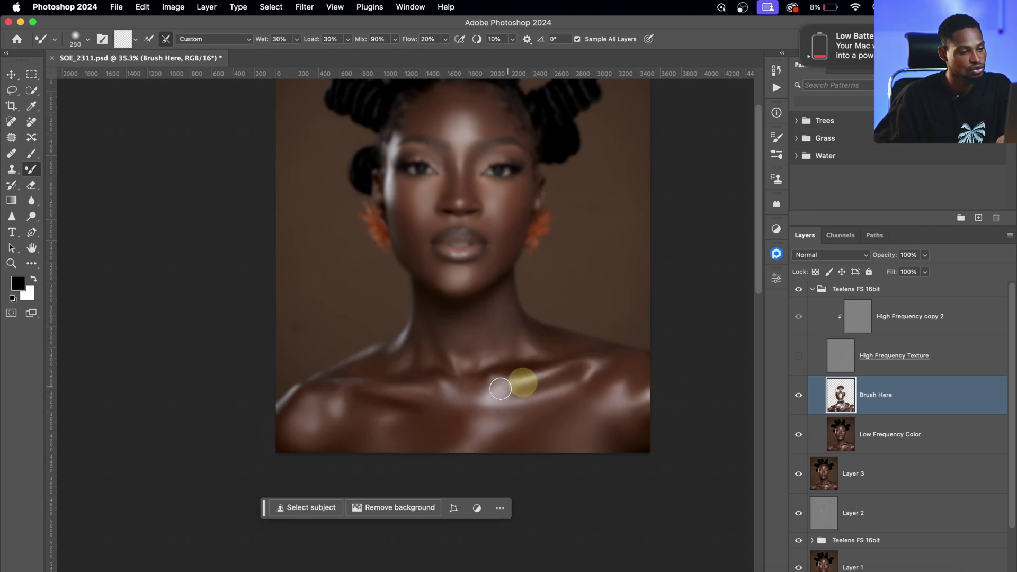
key(bracketright)
key(bracketright)
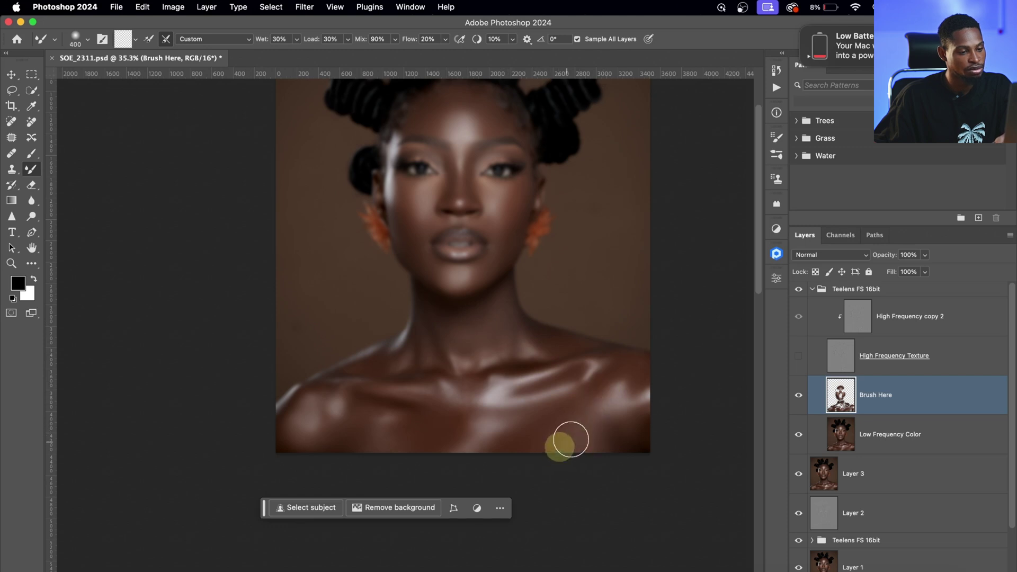
key(bracketleft)
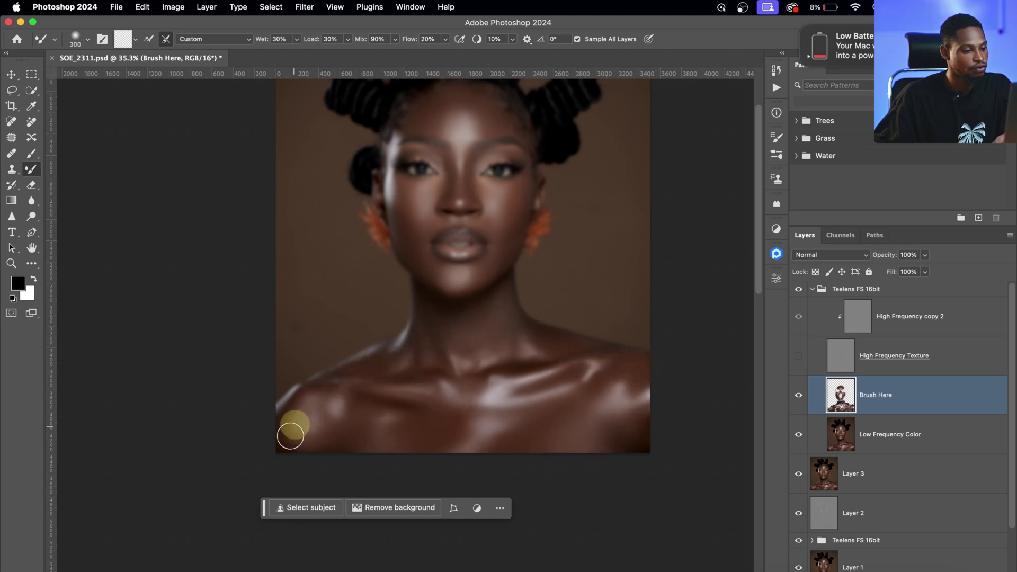
key(bracketright)
key(bracketright)
key(bracketleft)
Step: Show the High Frequency Texture layer and compare the body skin with Brush Here hidden and shown
click(798, 355)
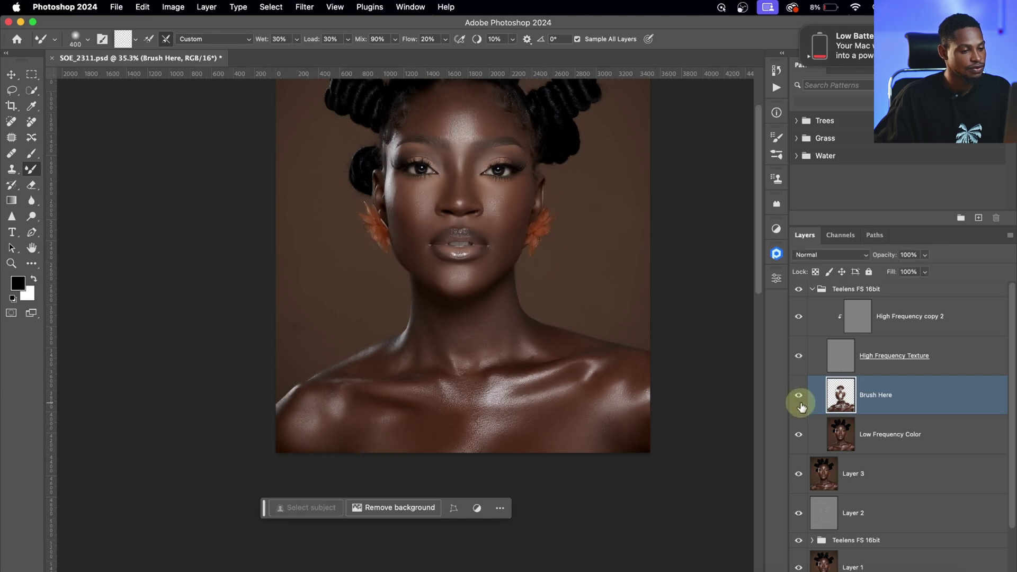
click(803, 409)
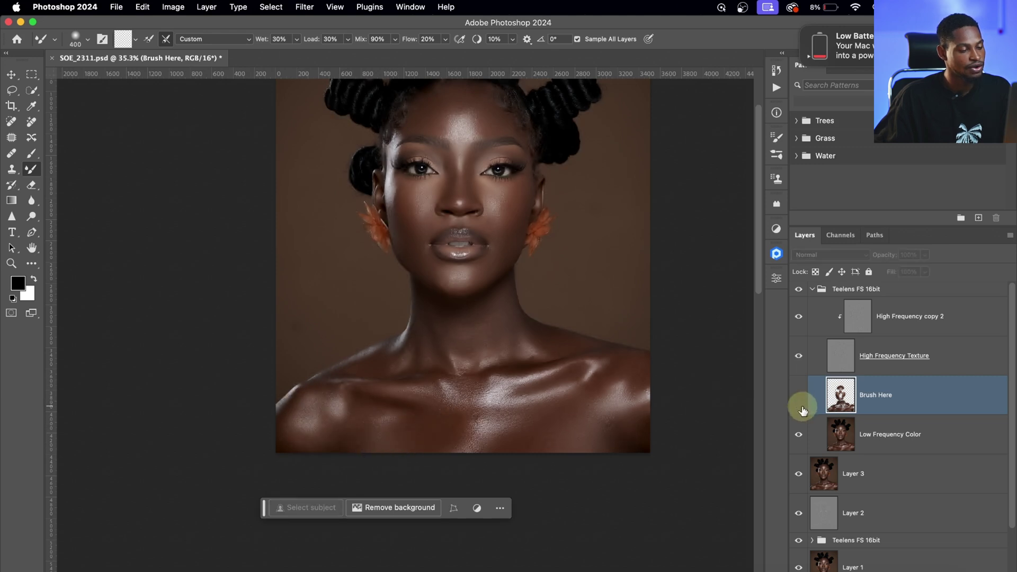
scroll(525, 292, down, 3)
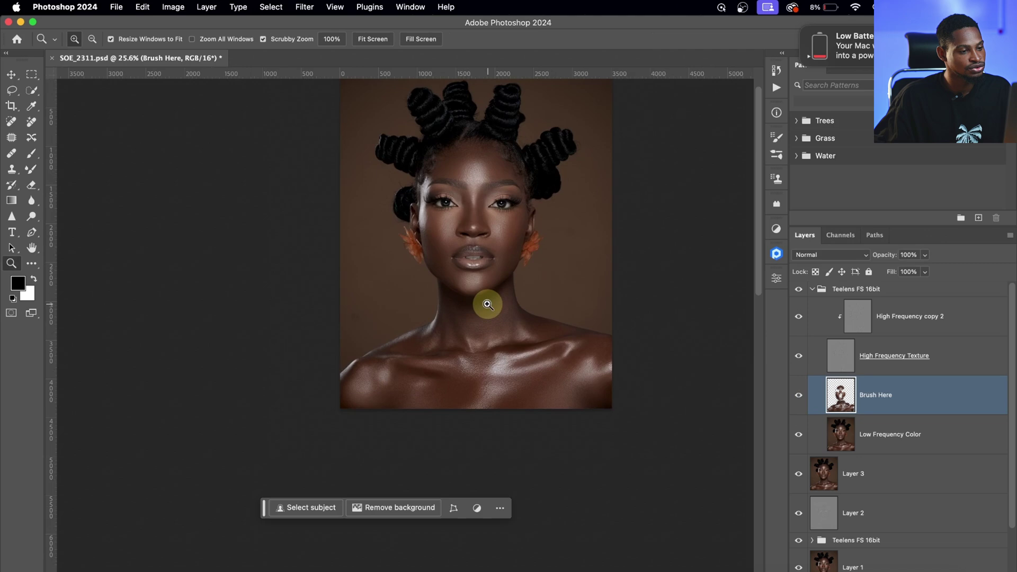
Step: Group all layers above Background into a single group and compare the portrait with that group hidden and shown
click(812, 290)
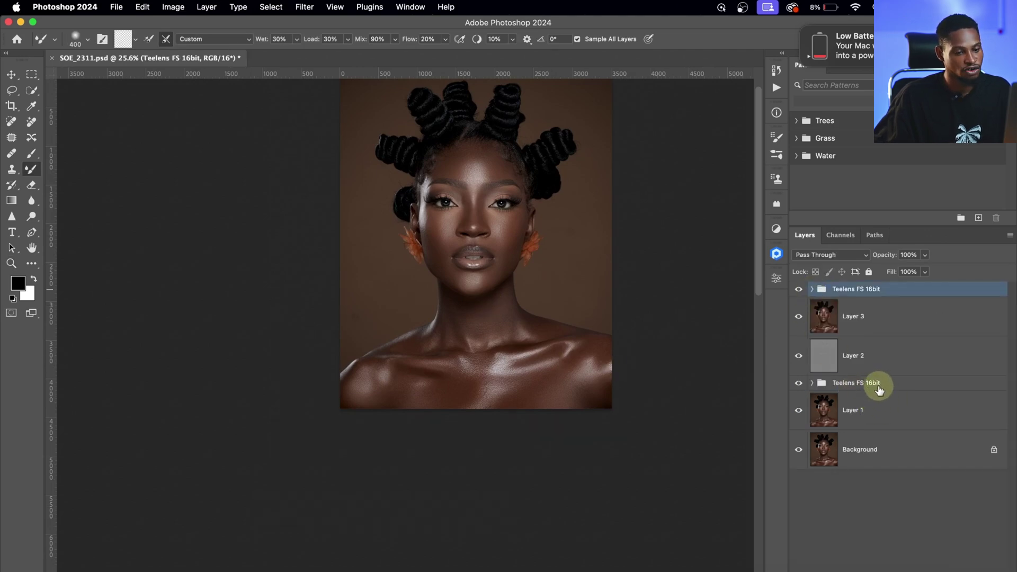
shift+click(878, 410)
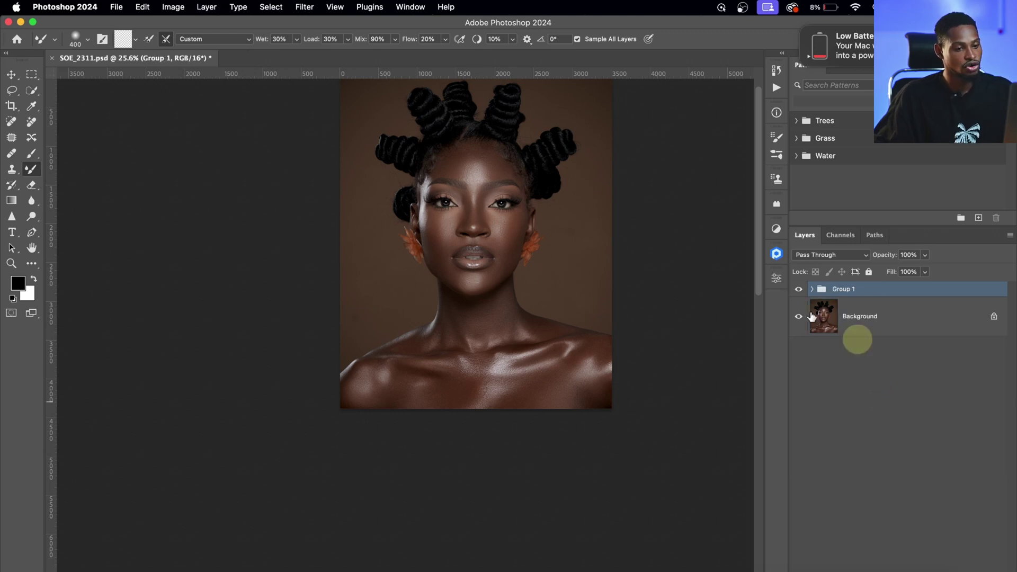
click(799, 291)
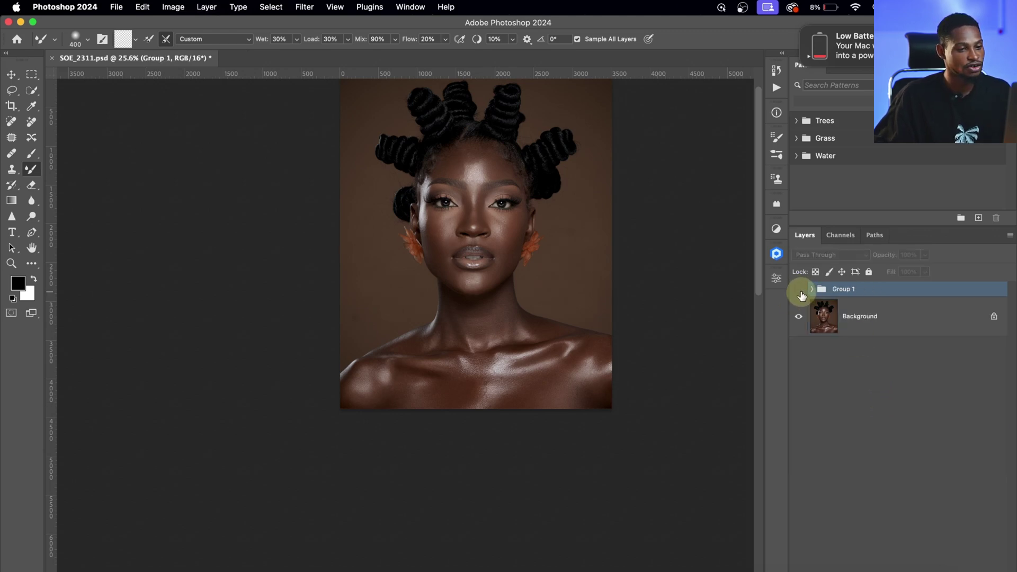
click(800, 291)
click(800, 293)
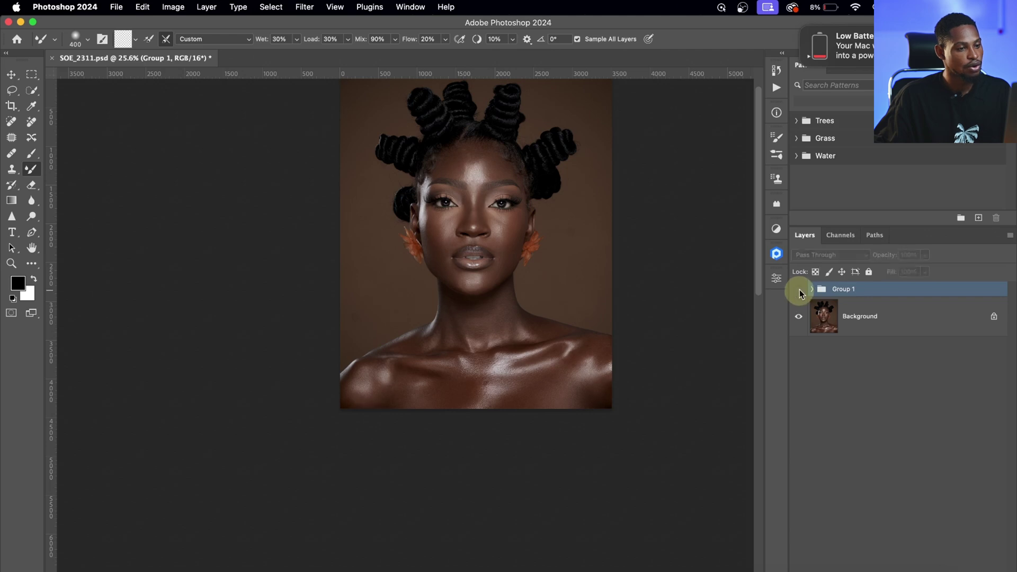
click(800, 290)
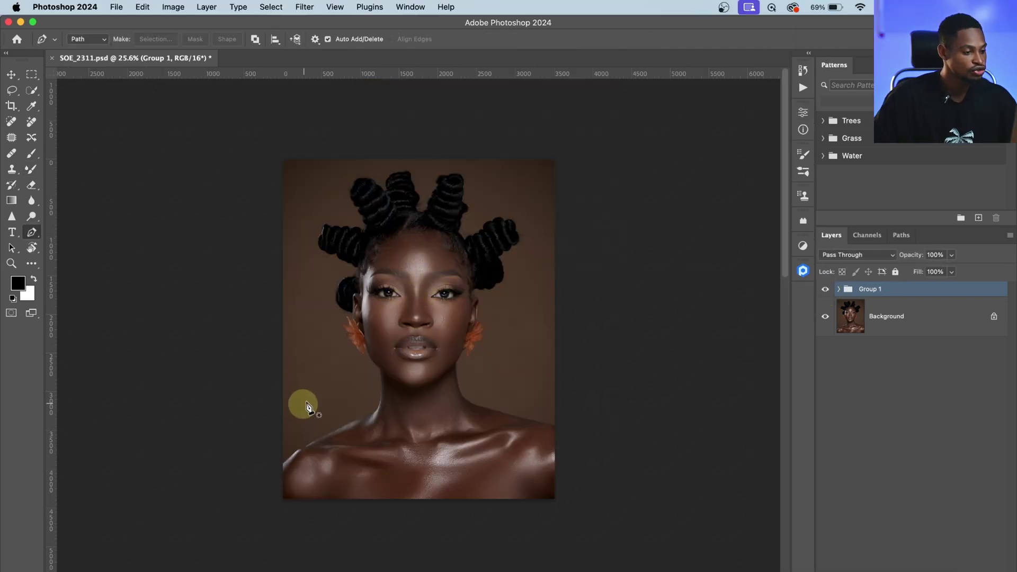
Step: Stamp all visible layers into a new merged layer above Group 1
key(z)
drag(295, 399, 454, 363)
key(p)
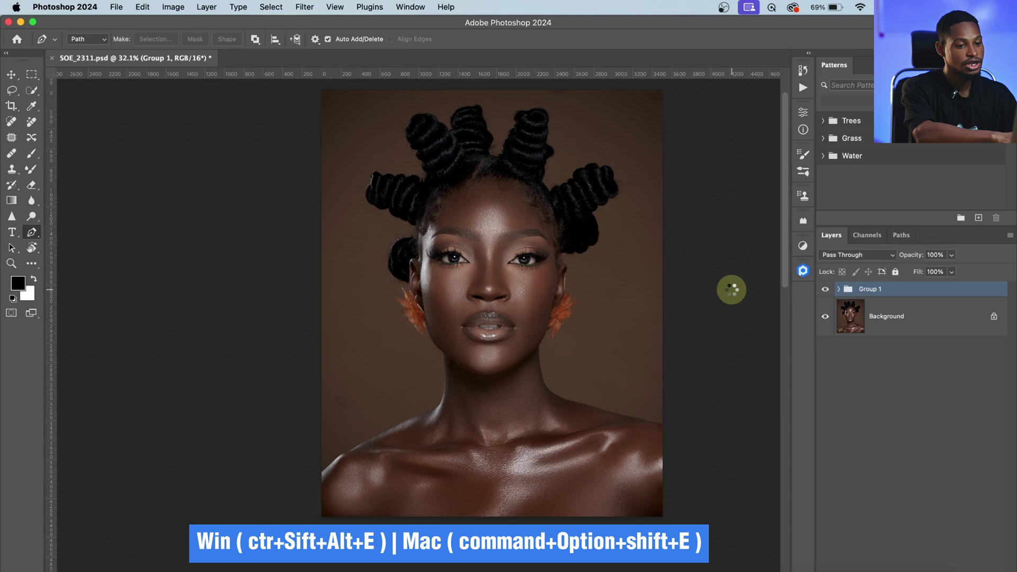
key(alt+shift+super+e)
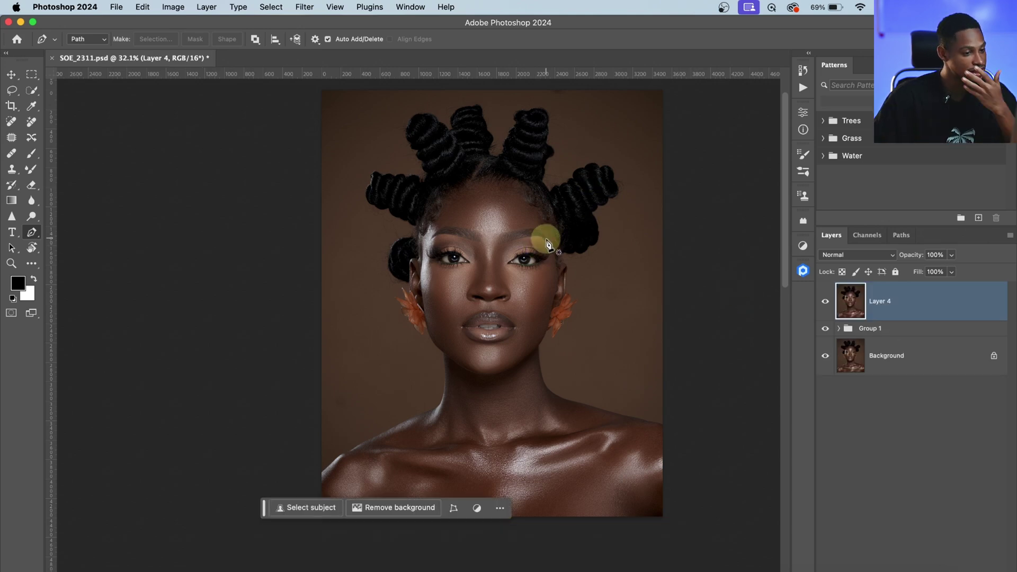
Step: Remove the dark blotches in the brown backdrop above the shoulder on Layer 4 with the Patch tool
key(z)
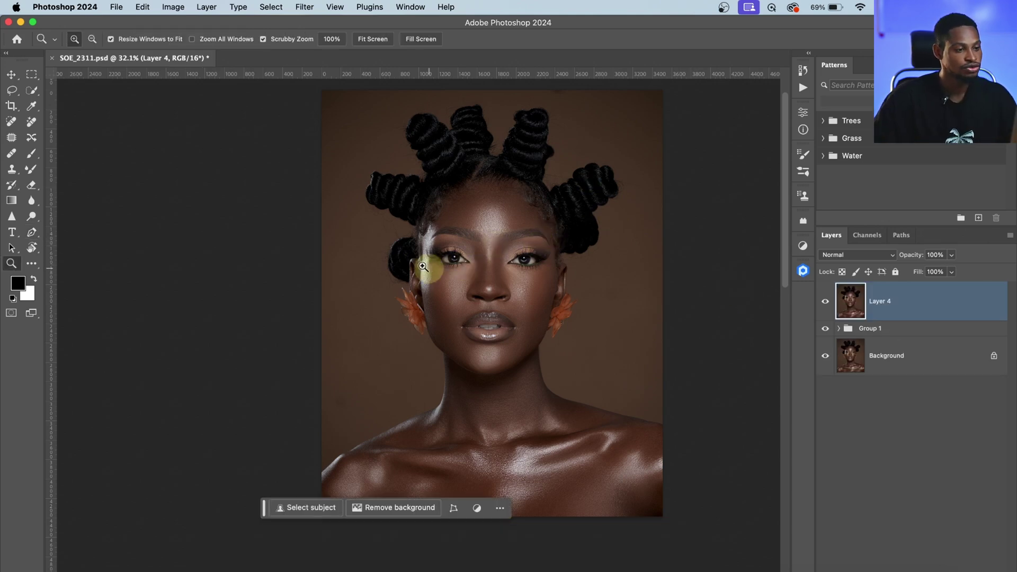
scroll(344, 416, up, 1)
scroll(344, 416, up, 5)
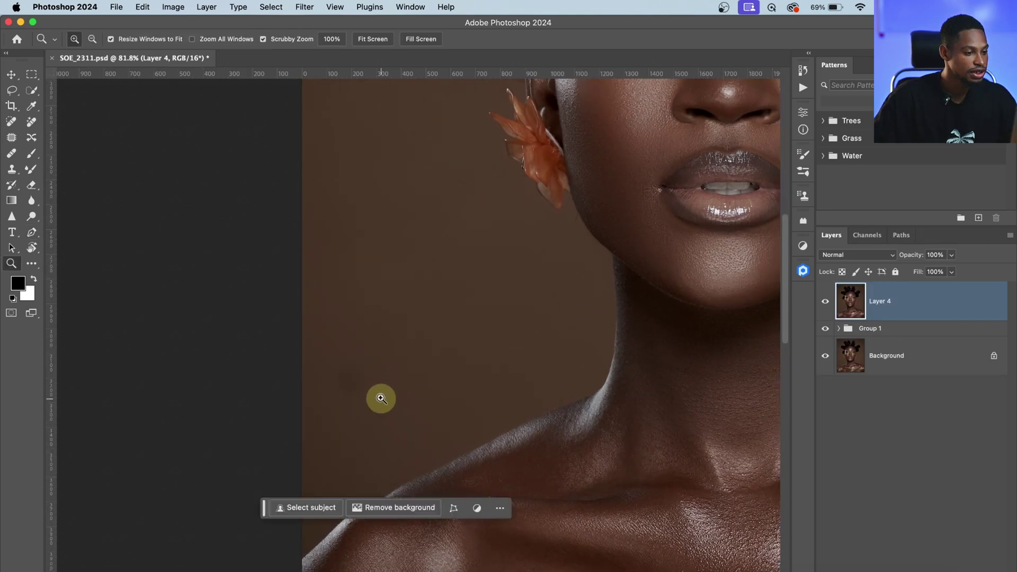
click(11, 137)
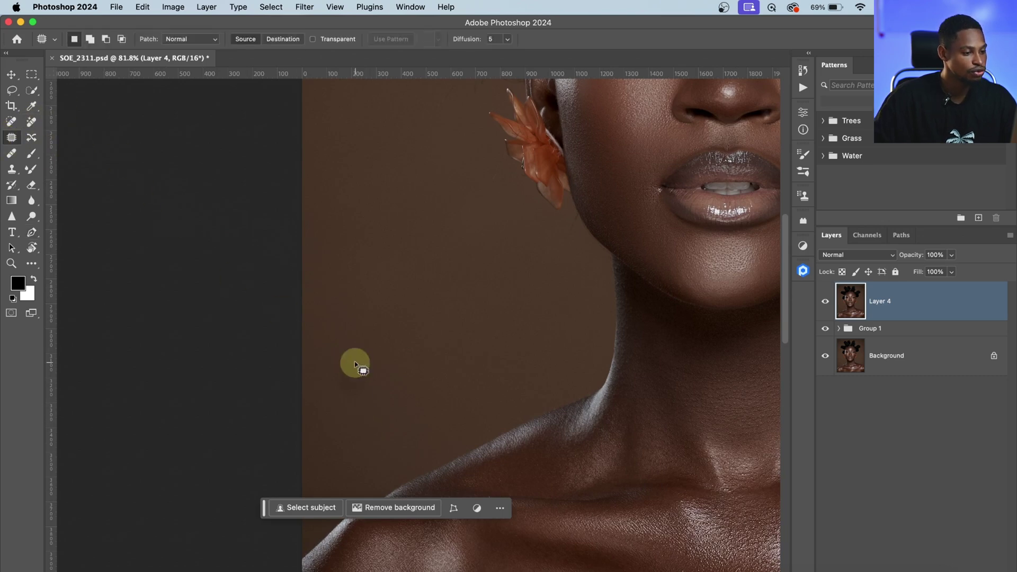
mouse_move(352, 354)
mouse_down()
mouse_move(332, 384)
mouse_move(386, 374)
mouse_move(352, 355)
mouse_up()
drag(361, 389, 364, 316)
key(ctrl+d)
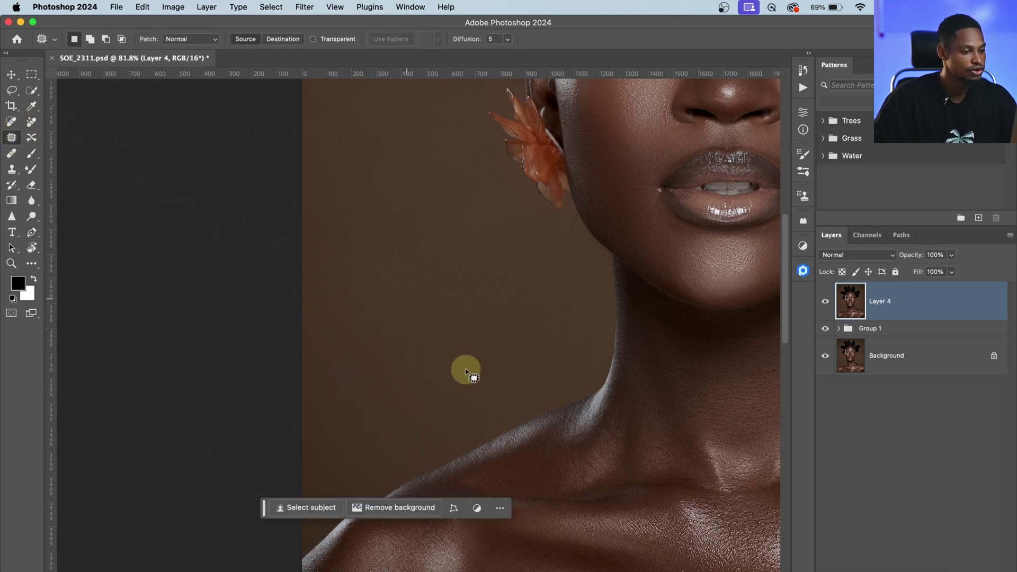
drag(512, 310, 326, 516)
Step: Patch the remaining backdrop marks along the photo's upper edge and around the hair buns
scroll(436, 359, up, 10)
scroll(436, 358, right, 5)
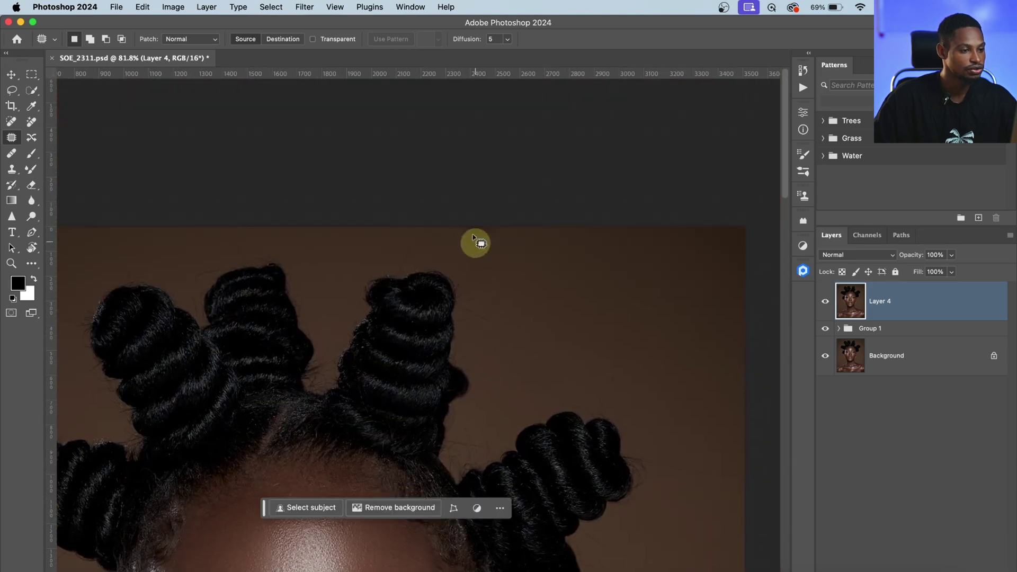
mouse_move(475, 238)
mouse_down()
mouse_move(484, 214)
mouse_move(477, 240)
mouse_move(538, 236)
mouse_up()
key(ctrl+d)
key(z)
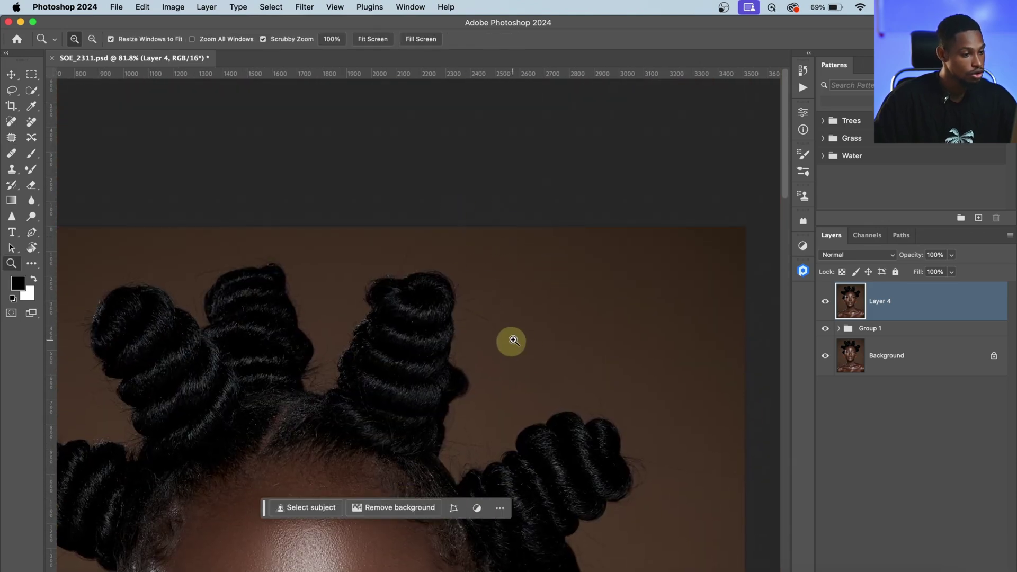
alt+click(477, 322)
alt+click(471, 322)
key(j)
mouse_move(549, 466)
mouse_down()
mouse_move(554, 444)
mouse_move(559, 470)
mouse_move(577, 424)
mouse_up()
key(ctrl+d)
Step: Run the Eyes & Teeth Whitening action on the merged portrait layer
scroll(481, 408, up, 5)
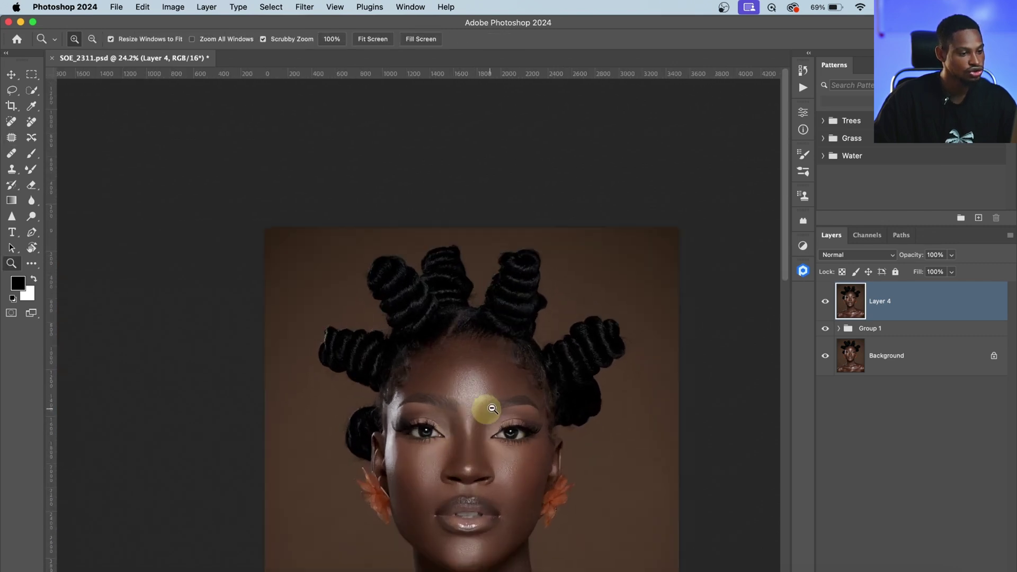
drag(499, 395, 558, 327)
key(z)
key(j)
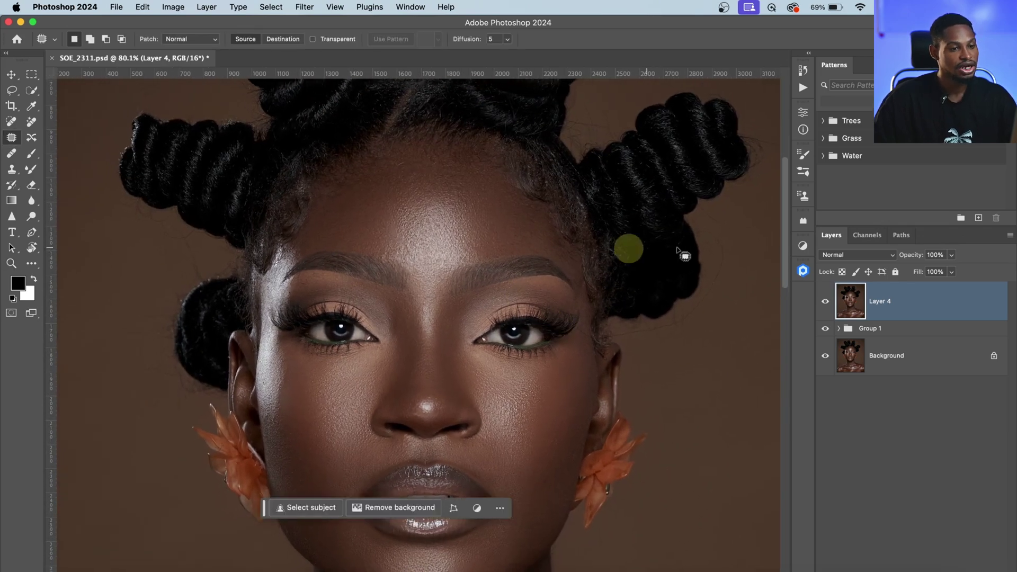
click(802, 89)
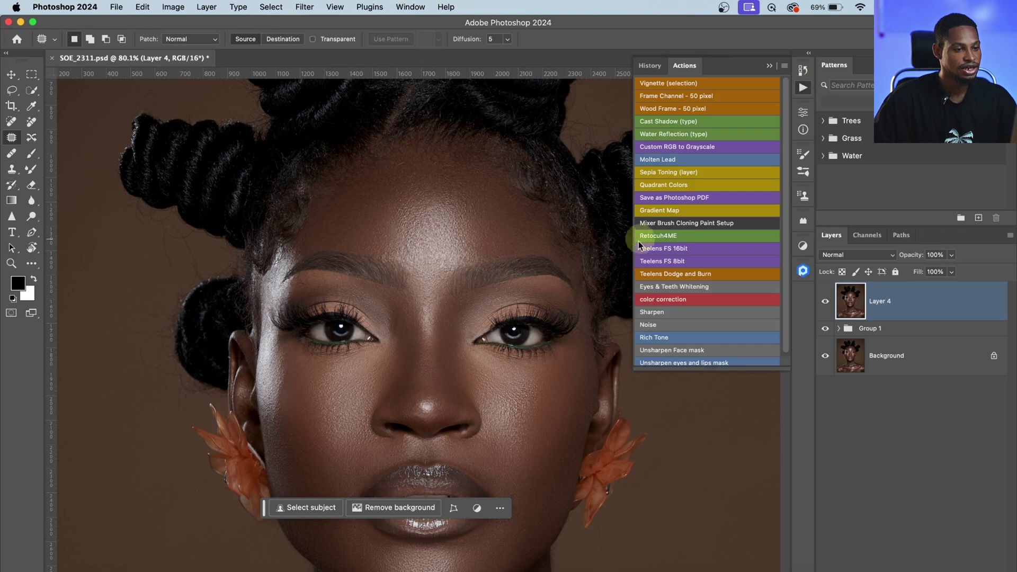
click(657, 288)
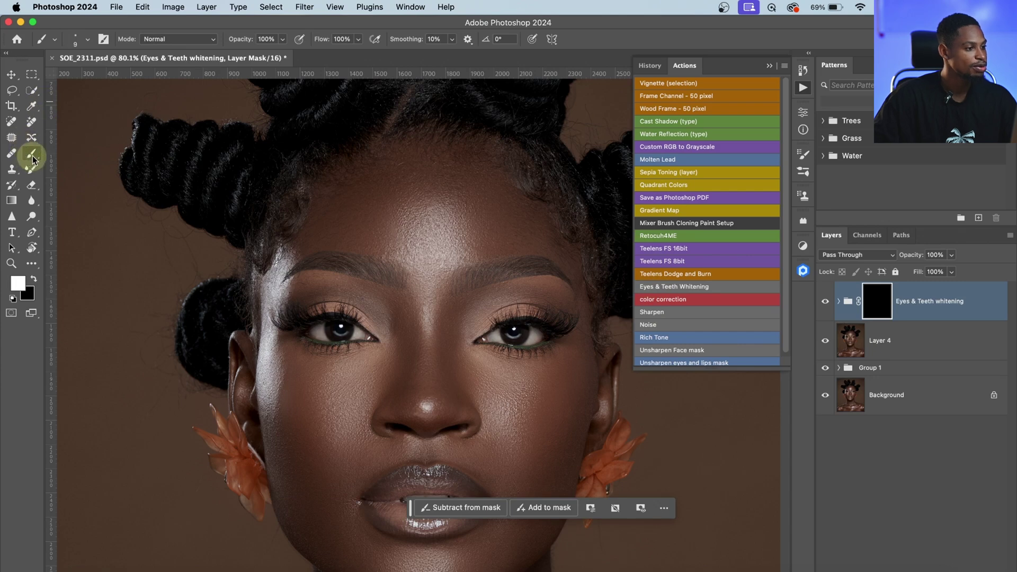
Step: Paint the whites of both eyes in white on the Eyes & Teeth whitening mask with a 30 px soft round brush
click(87, 39)
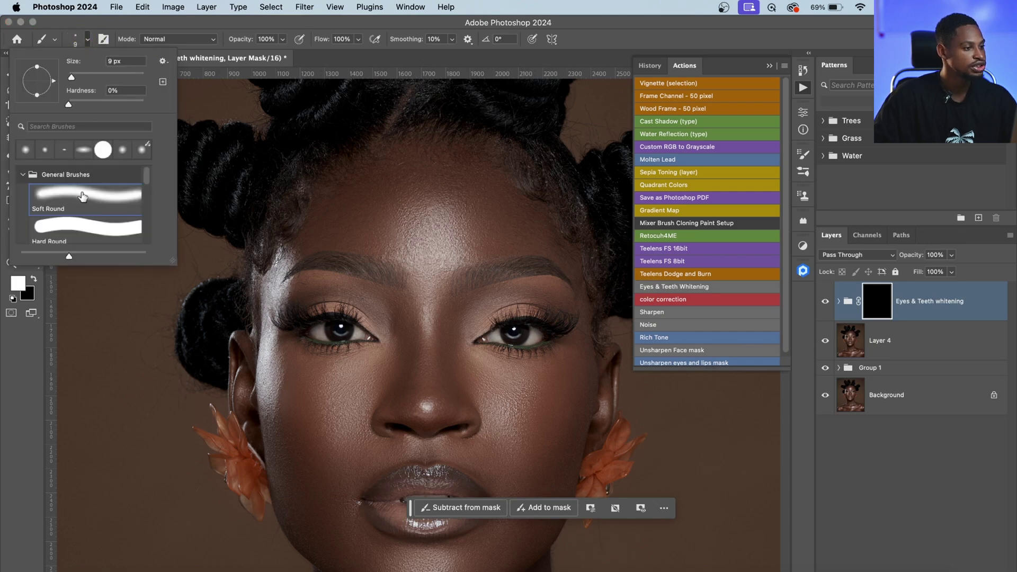
key(Escape)
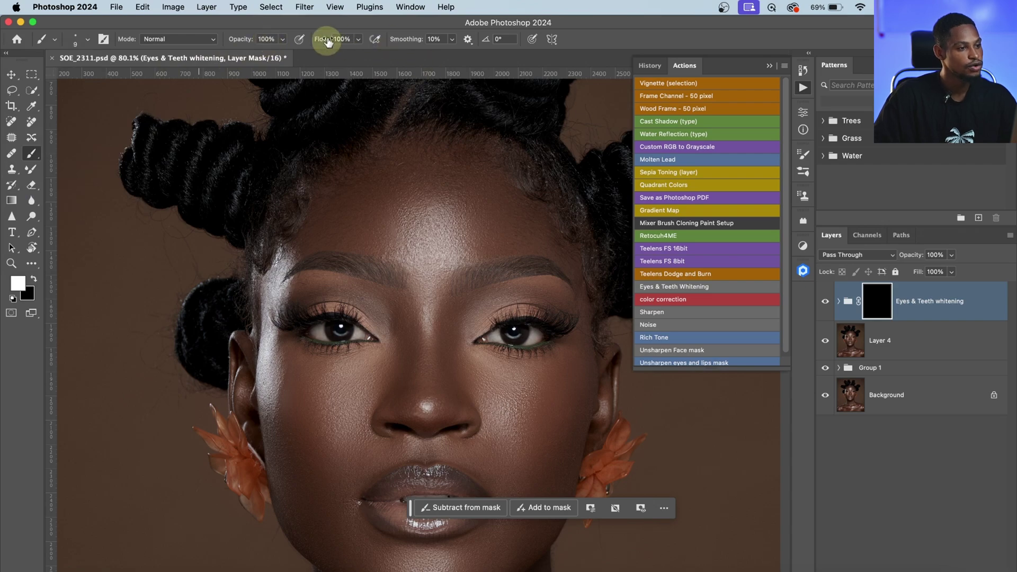
key(z)
drag(329, 324, 326, 324)
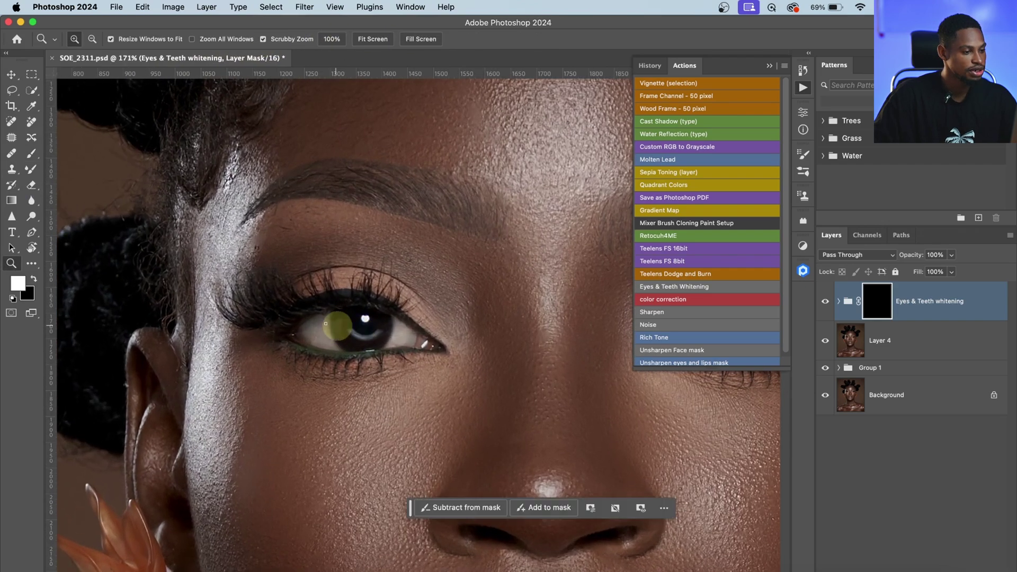
key(b)
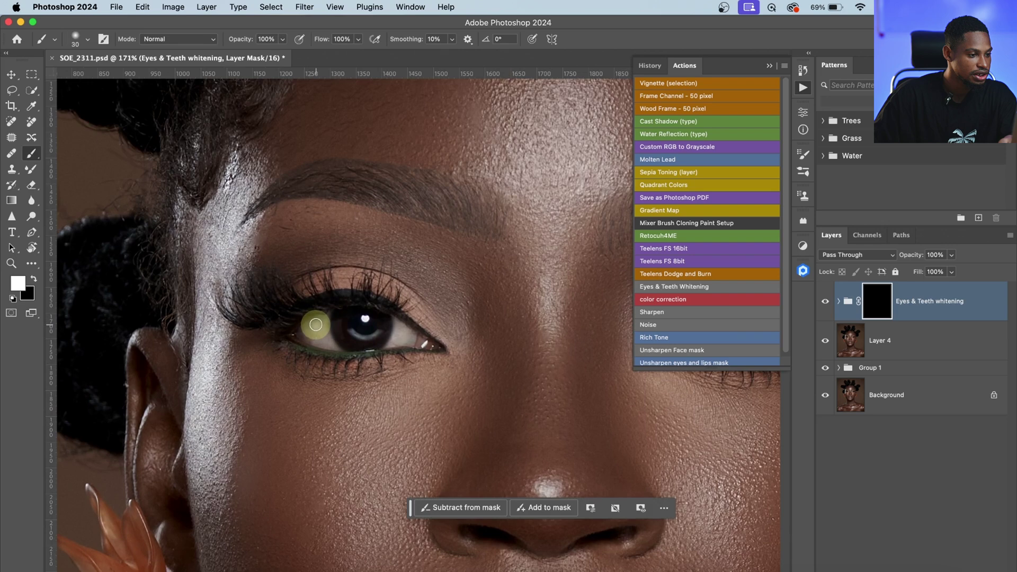
mouse_move(302, 337)
mouse_down()
mouse_move(333, 346)
mouse_move(323, 328)
mouse_move(304, 325)
mouse_move(302, 337)
mouse_move(359, 340)
mouse_move(398, 326)
mouse_move(405, 340)
mouse_move(390, 333)
mouse_move(437, 314)
mouse_move(365, 279)
mouse_move(132, 227)
mouse_up()
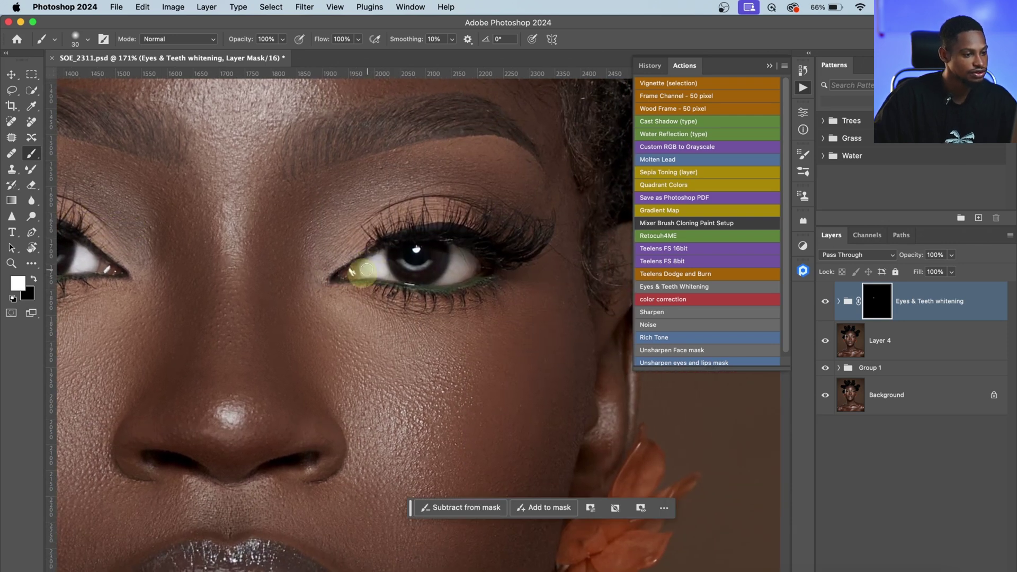
mouse_move(367, 270)
mouse_down()
mouse_move(456, 269)
mouse_move(422, 275)
mouse_move(459, 248)
mouse_move(409, 265)
mouse_up()
Step: Paint the visible teeth in white on the Eyes & Teeth whitening mask, reducing the brush to 10 px
key(z)
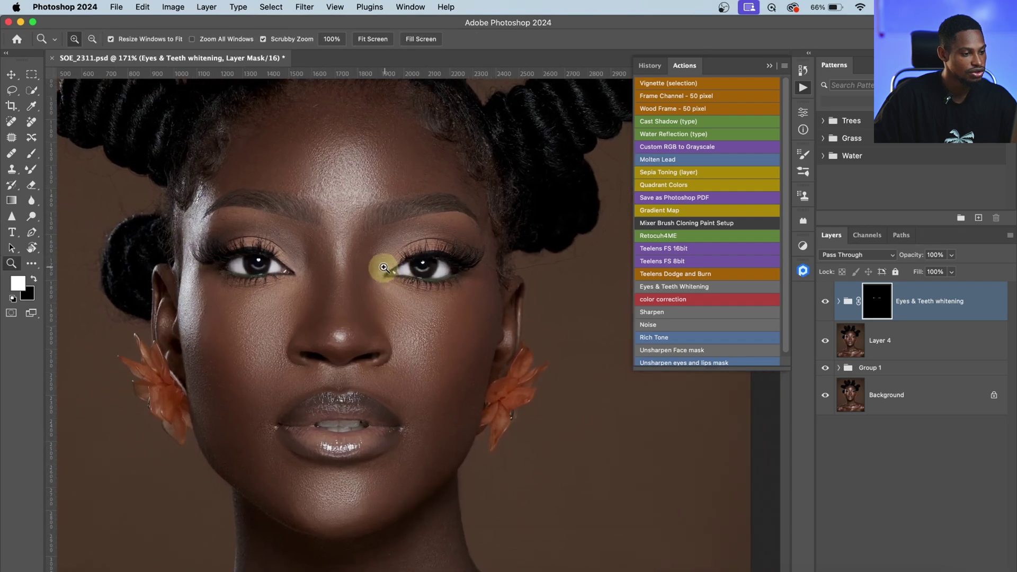
drag(307, 454, 425, 392)
key([)
mouse_move(411, 320)
mouse_down()
mouse_move(370, 317)
mouse_move(439, 317)
mouse_move(423, 325)
mouse_move(452, 313)
mouse_move(518, 314)
mouse_move(445, 331)
mouse_up()
key(])
key([)
key([)
key(super+0)
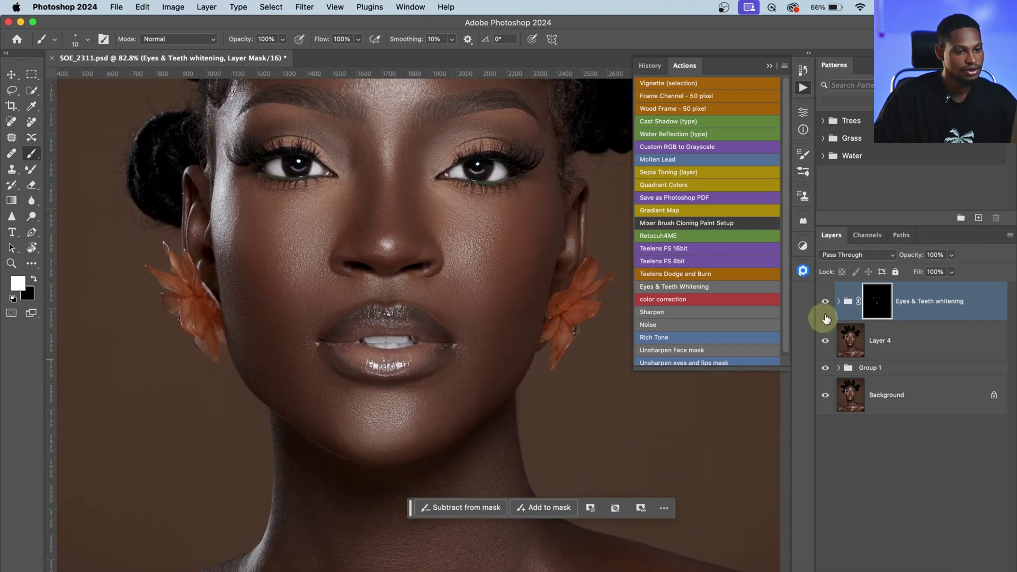
Step: Feather the Eyes & Teeth whitening group's layer mask by 2.3 px
click(825, 303)
click(825, 303)
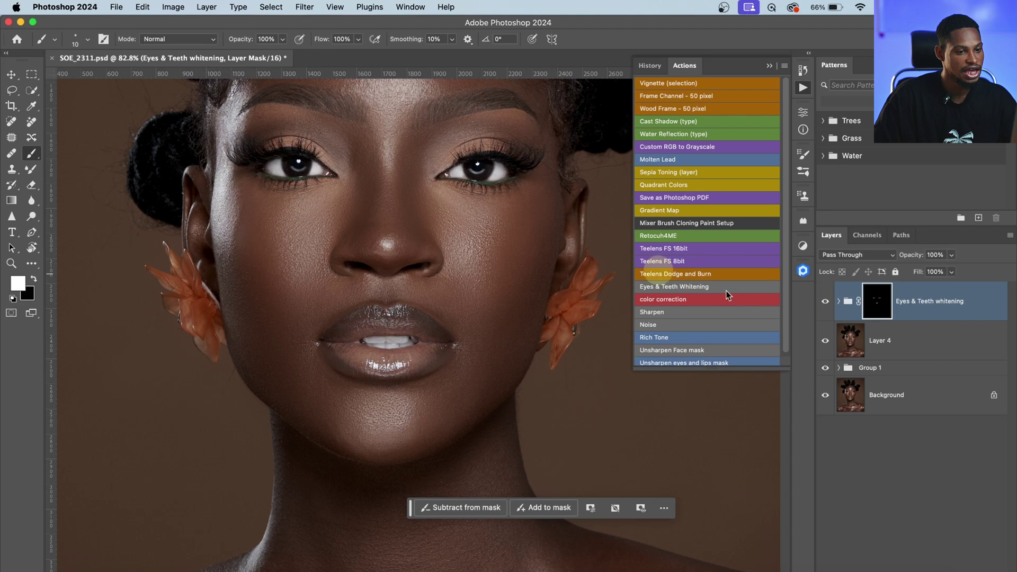
click(801, 246)
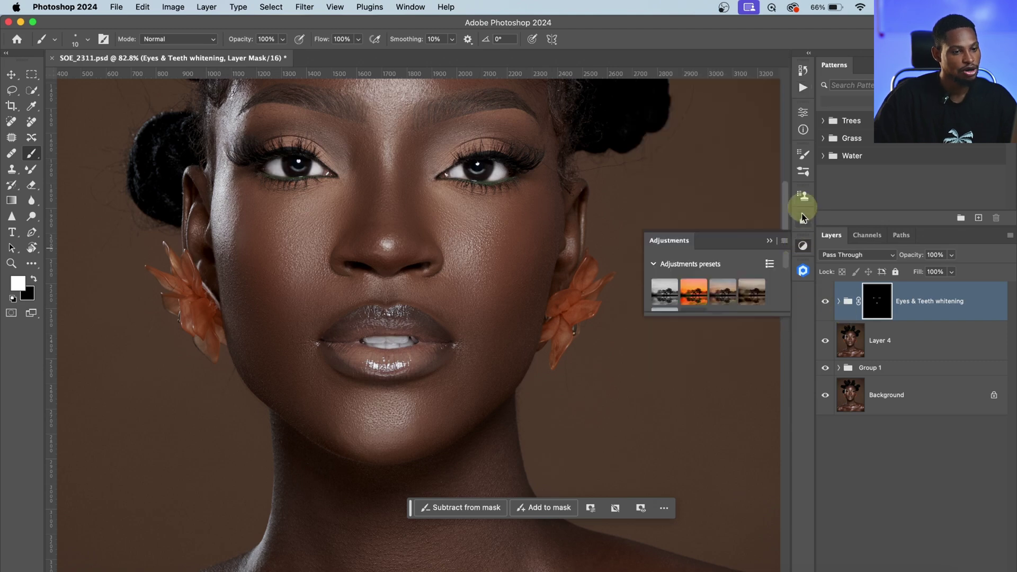
click(802, 114)
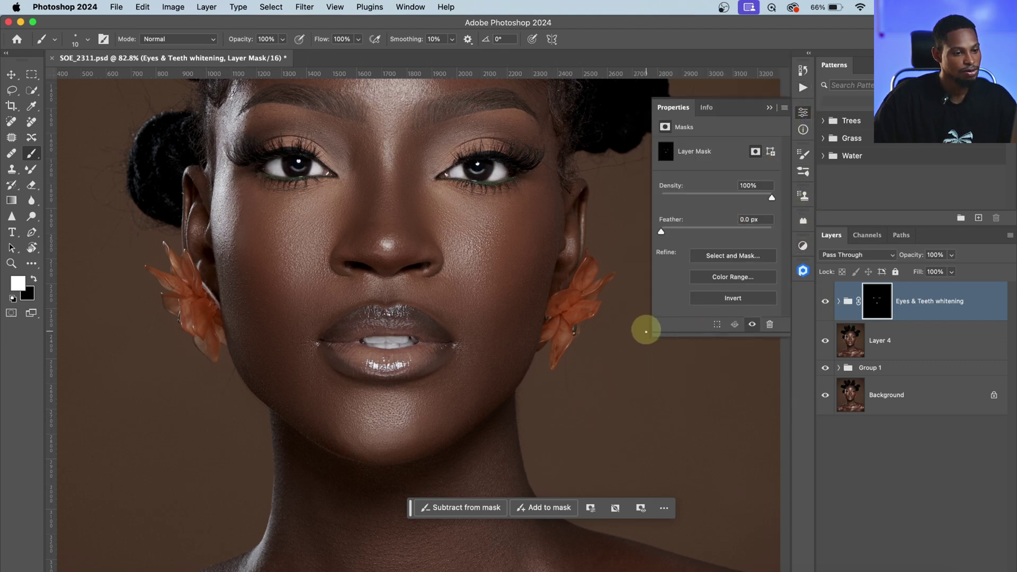
drag(652, 337, 603, 371)
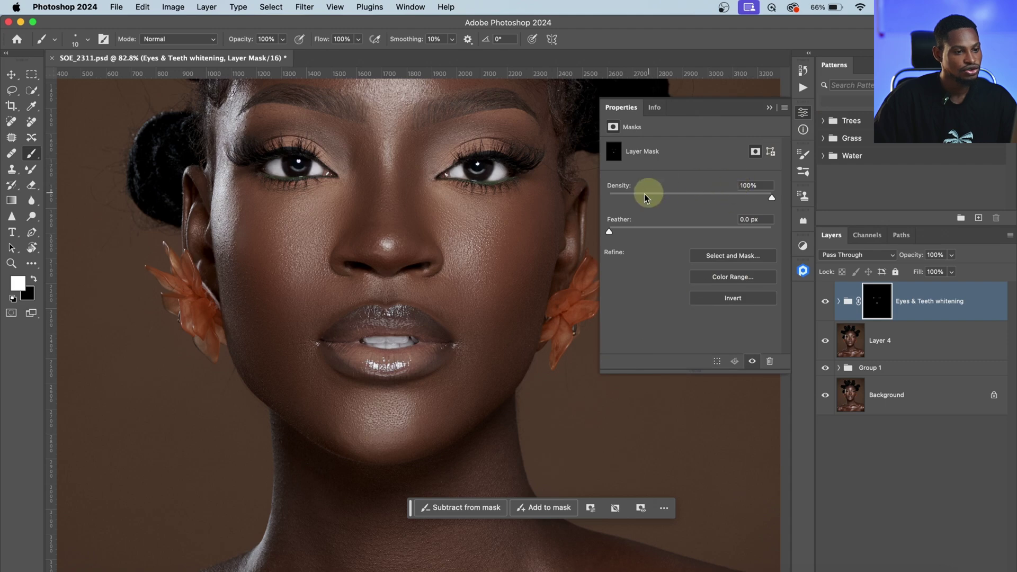
drag(610, 232, 630, 233)
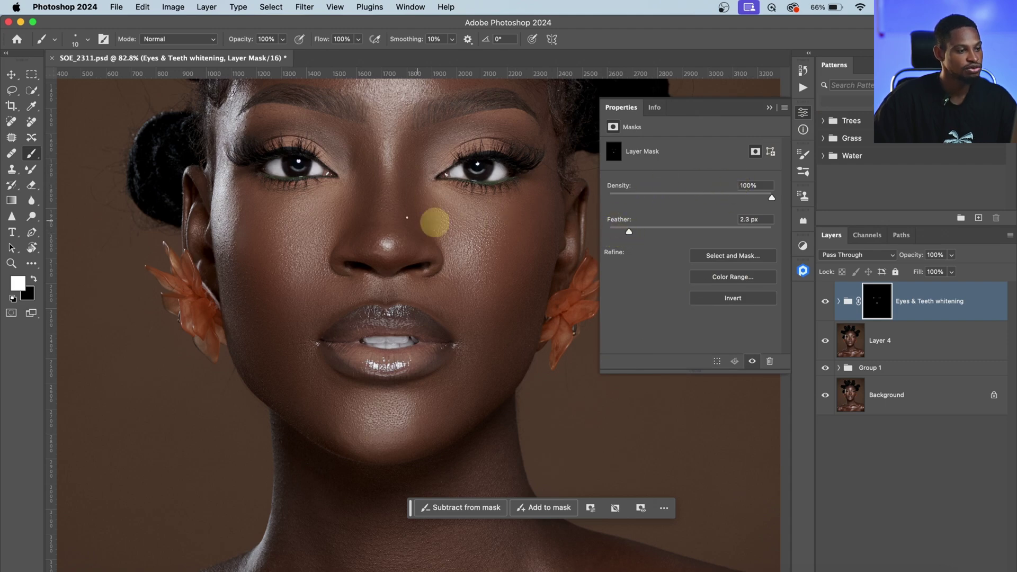
Step: Lower the Eyes & Teeth whitening group's opacity to 59% and compare the portrait with and without the effect
click(952, 255)
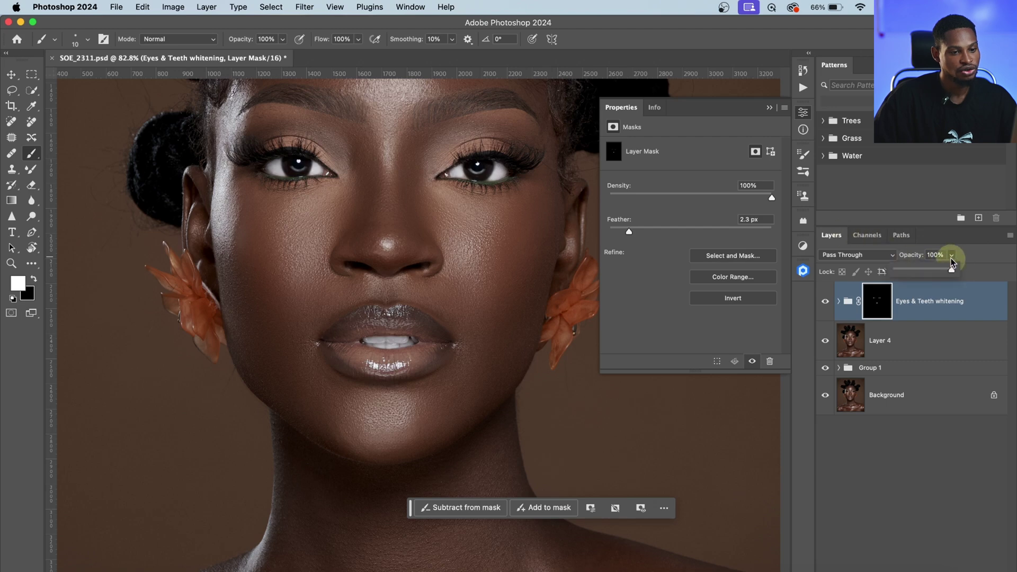
drag(934, 272, 929, 271)
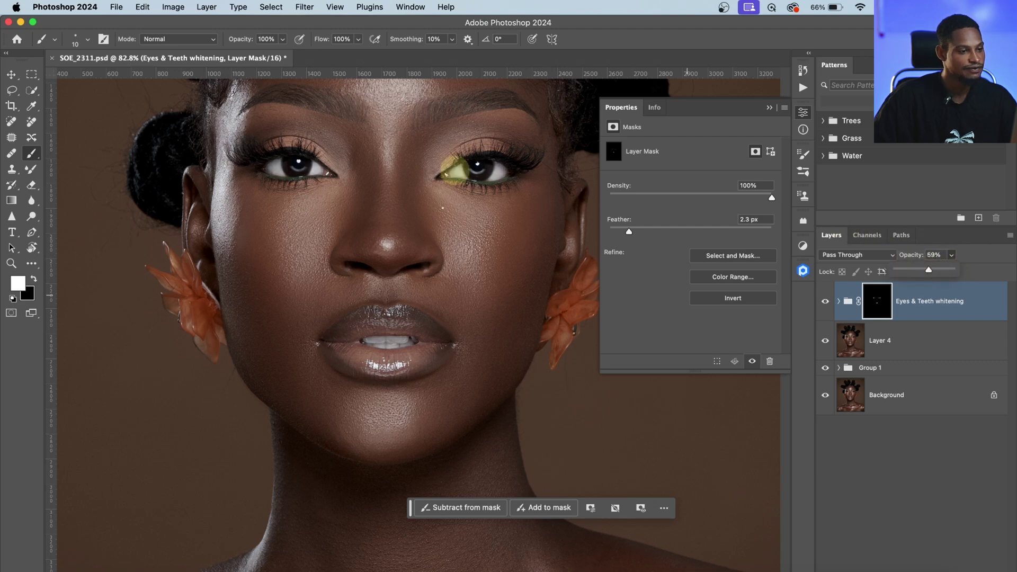
click(769, 112)
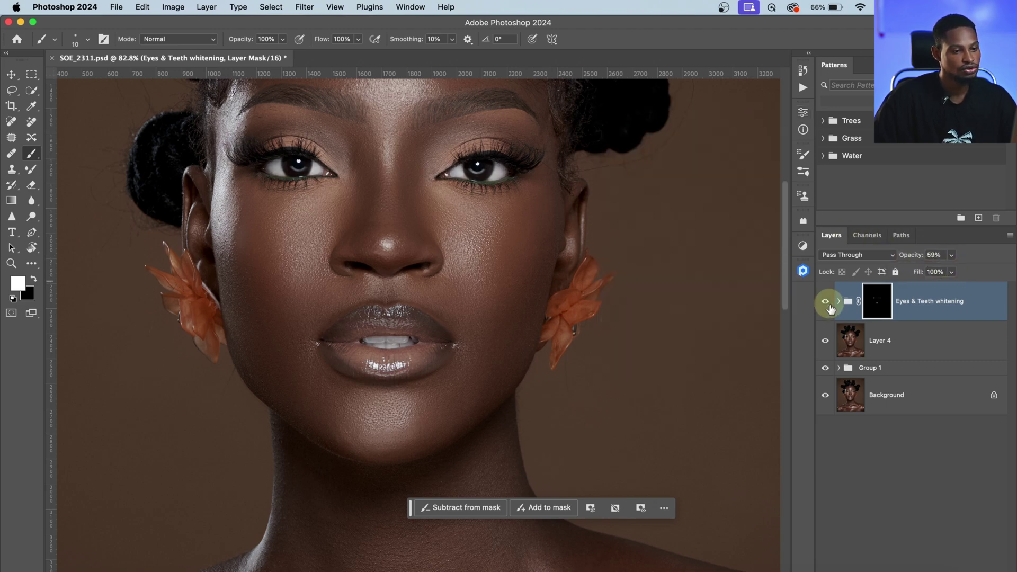
click(826, 302)
click(825, 302)
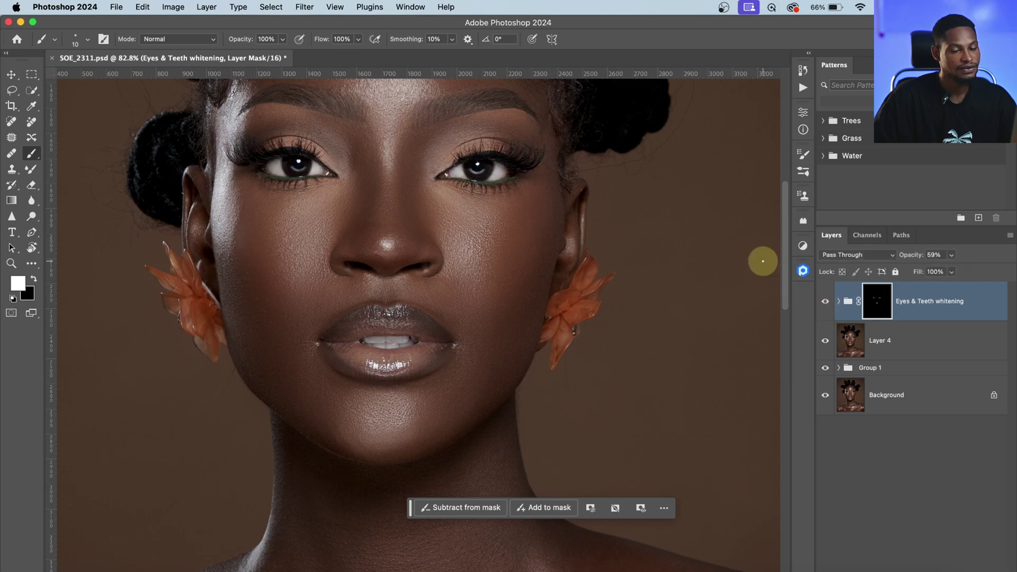
key(z)
click(480, 168)
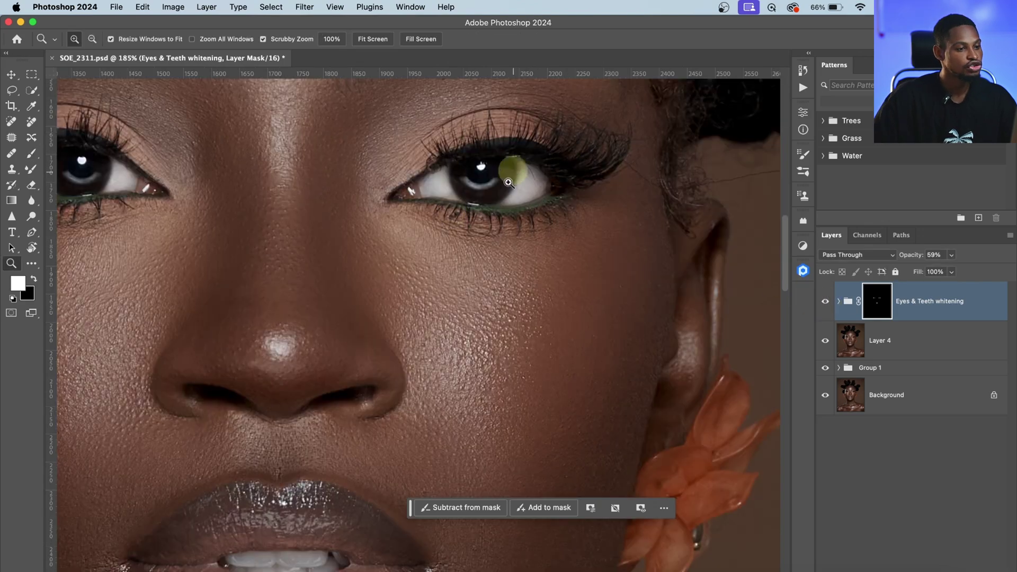
drag(465, 240, 424, 245)
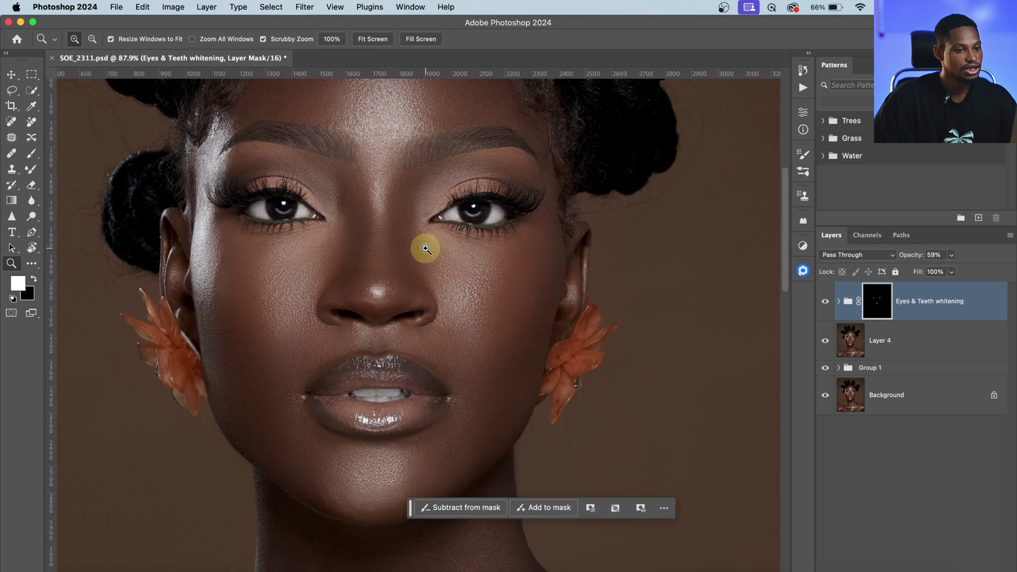
key(b)
Step: Add a Curves adjustment layer that lifts the midtones from input 98 to output 158, and invert its mask to black
click(803, 246)
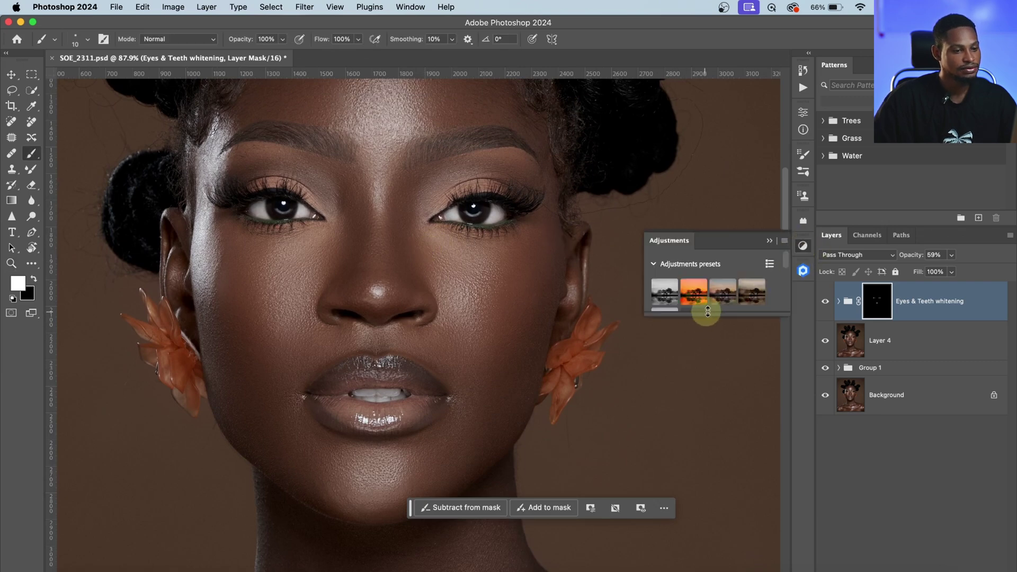
drag(647, 446, 575, 454)
click(632, 373)
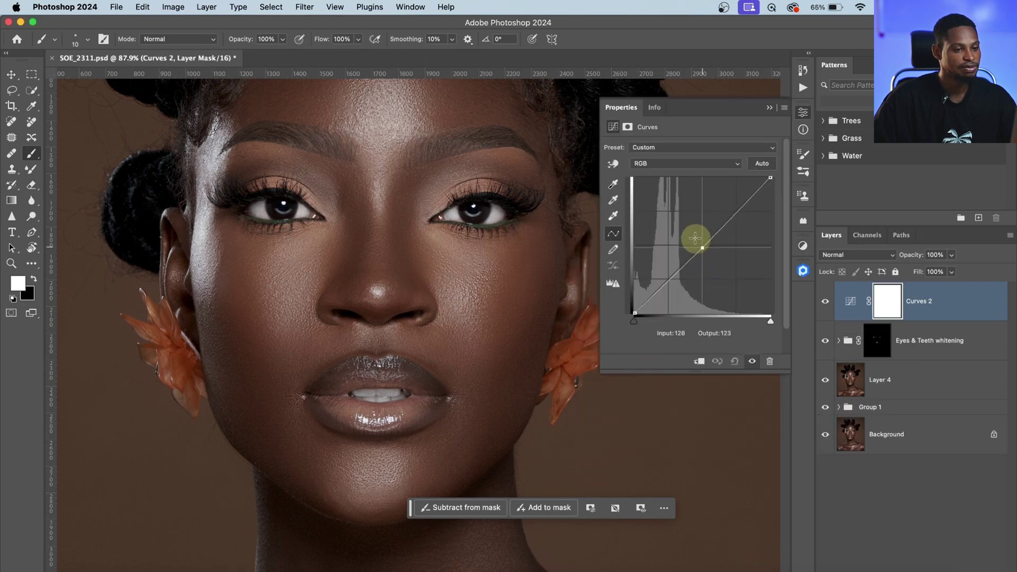
drag(689, 230, 686, 229)
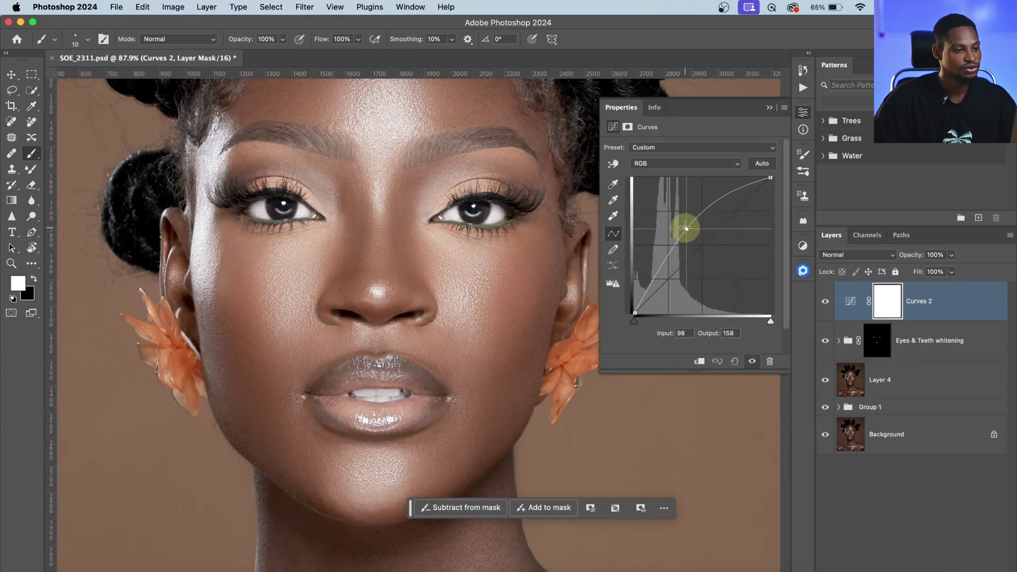
click(766, 109)
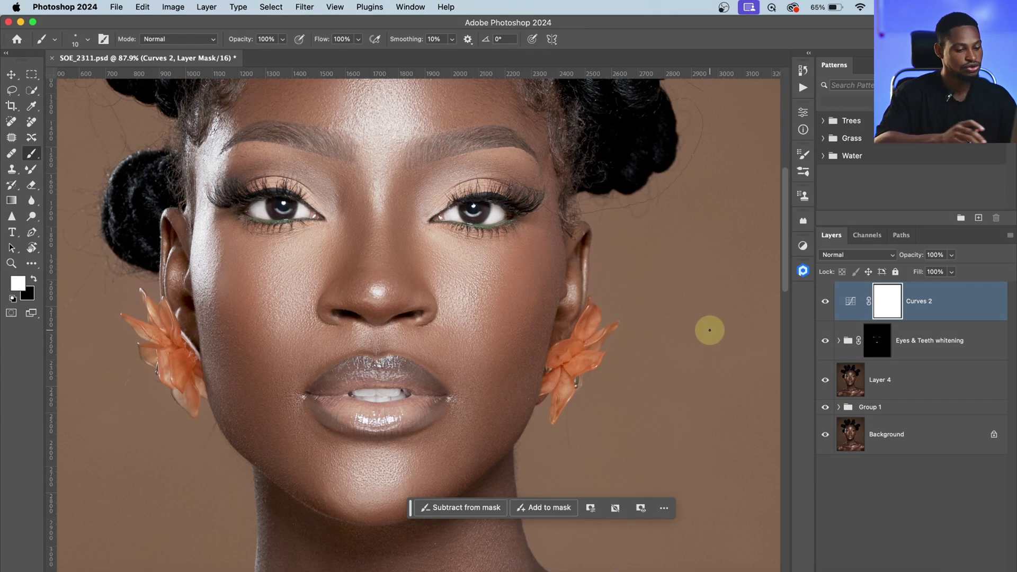
key(super+i)
Step: Paint over the irises and catchlights of both eyes in white on the Curves mask with a 25 px brush
key(z)
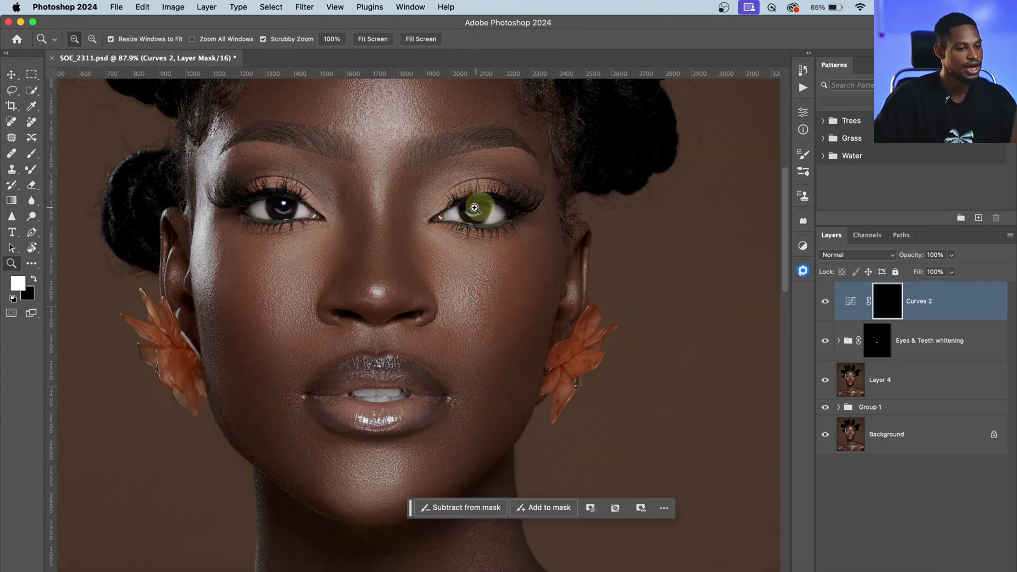
mouse_move(474, 208)
mouse_down()
mouse_move(517, 221)
mouse_move(469, 198)
mouse_move(455, 214)
mouse_move(485, 222)
mouse_up()
key(b)
key(bracketright)
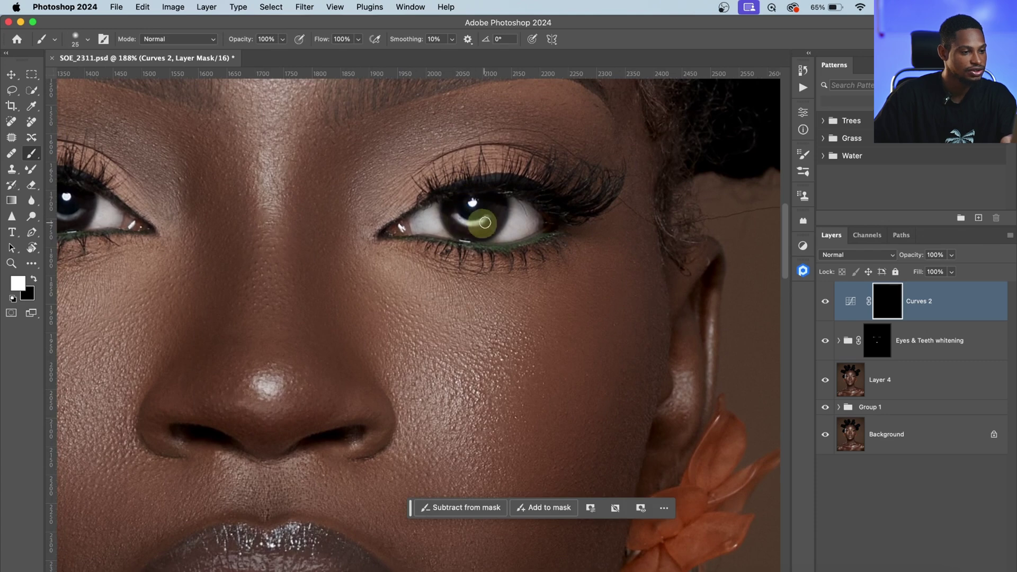
drag(192, 207, 401, 258)
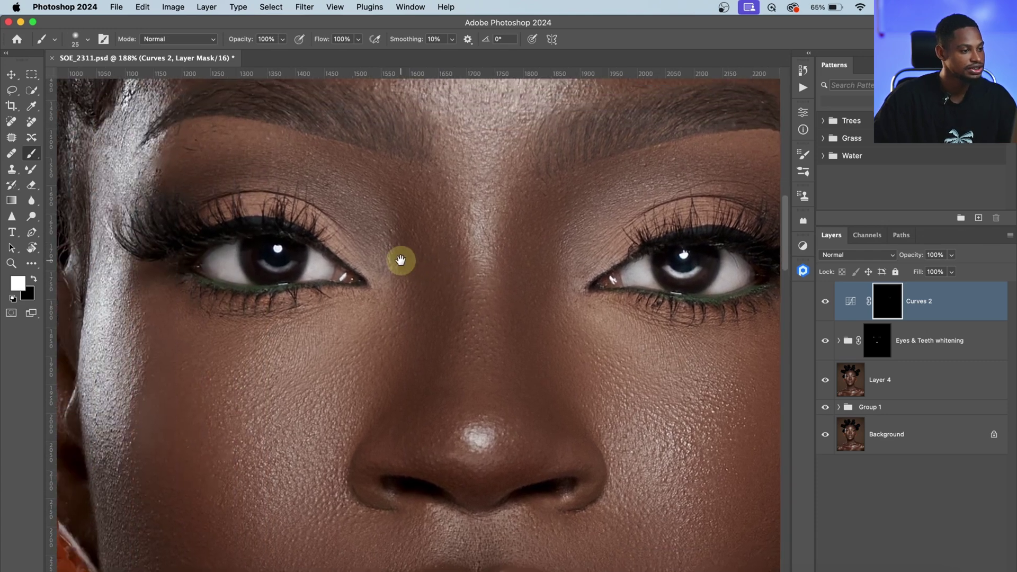
mouse_move(277, 233)
mouse_down()
mouse_move(268, 263)
mouse_move(291, 249)
mouse_up()
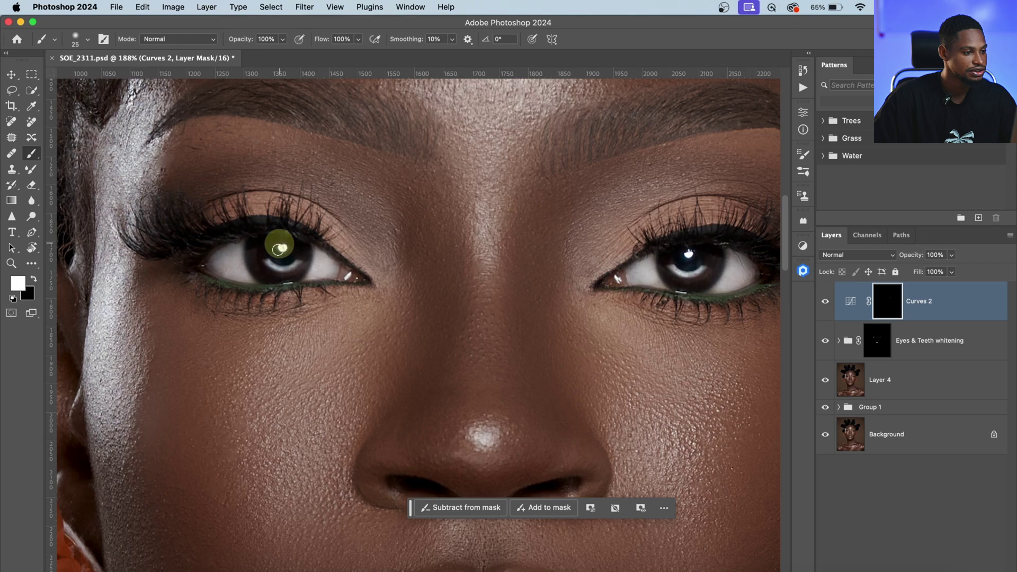
scroll(450, 295, down, 5)
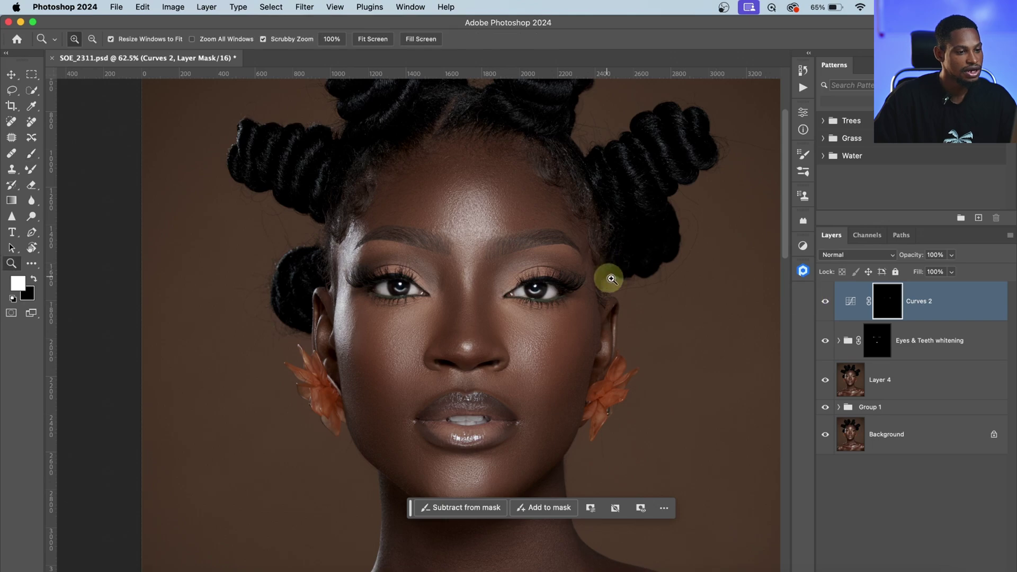
Step: On a new layer, remove the long stray hair from the eyelid to the backdrop and the fine strands over the eye, using the Remove tool at size 10
scroll(608, 277, up, 5)
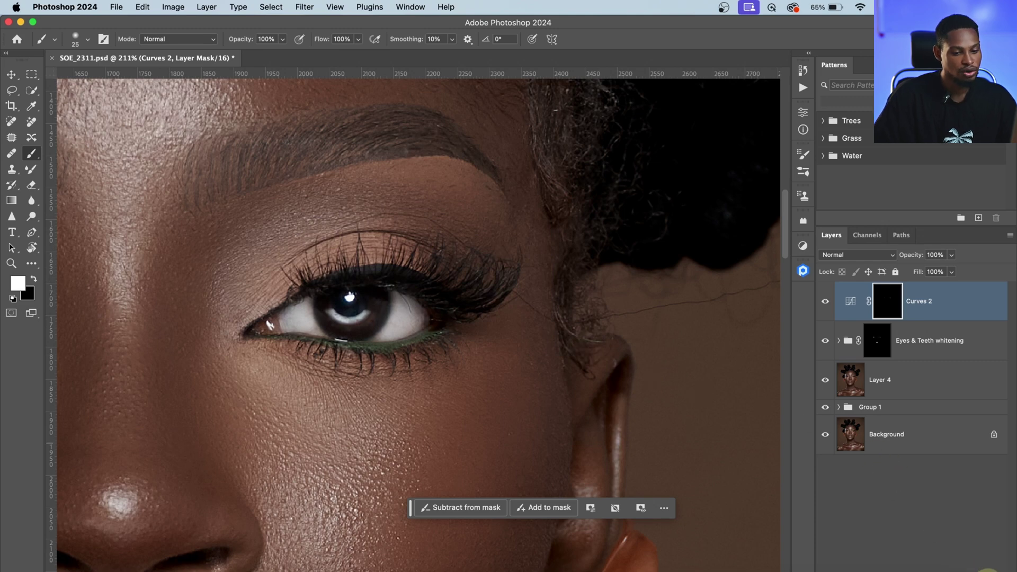
click(977, 570)
key(x)
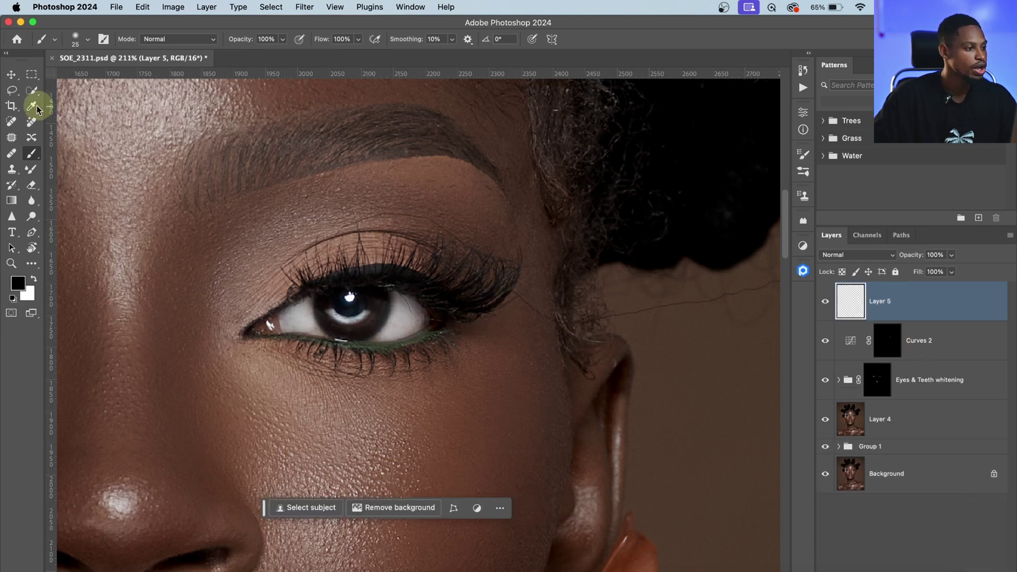
click(31, 122)
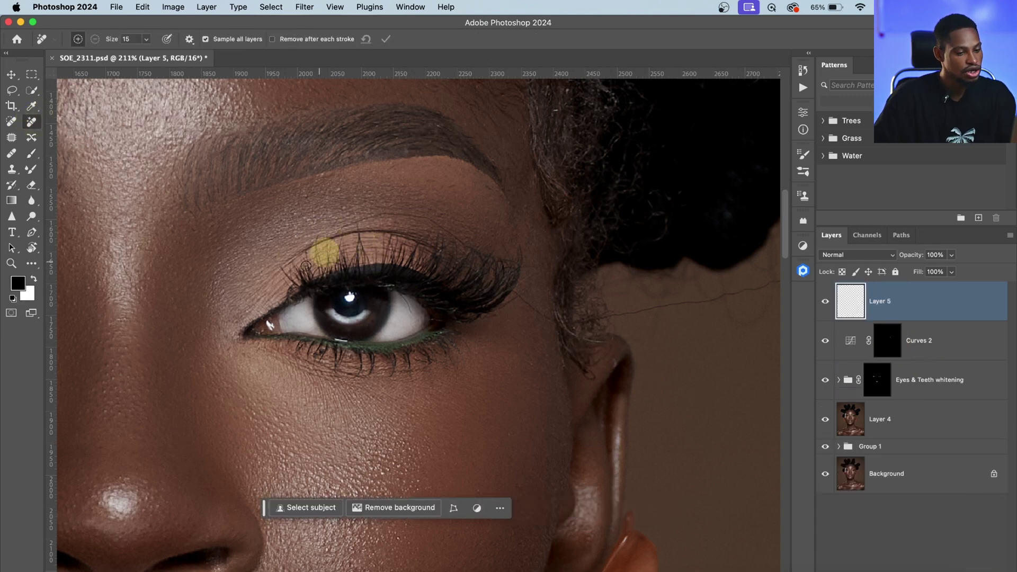
key(bracketleft)
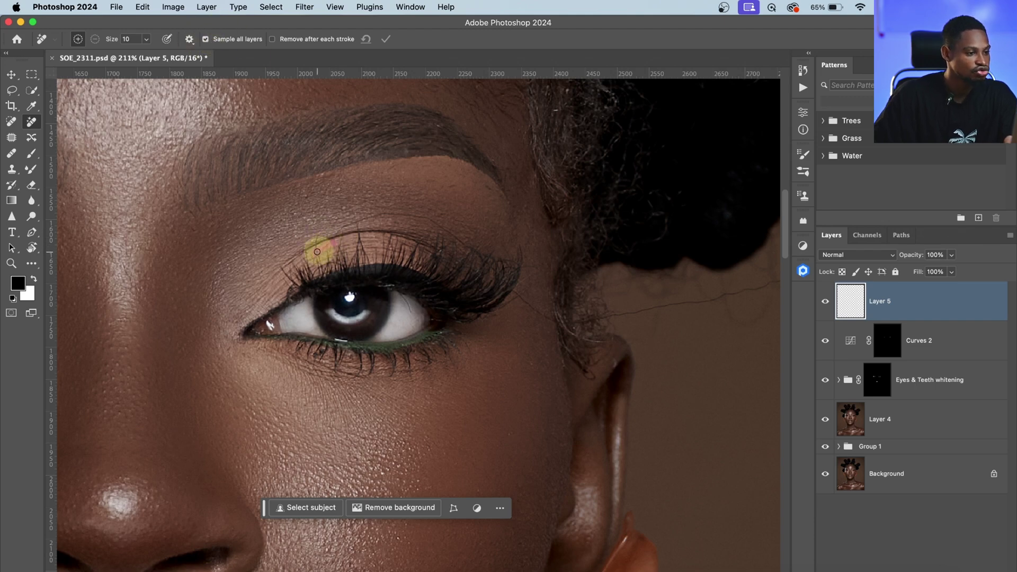
mouse_move(316, 251)
mouse_down()
mouse_move(344, 227)
mouse_move(404, 215)
mouse_move(446, 226)
mouse_move(504, 282)
mouse_up()
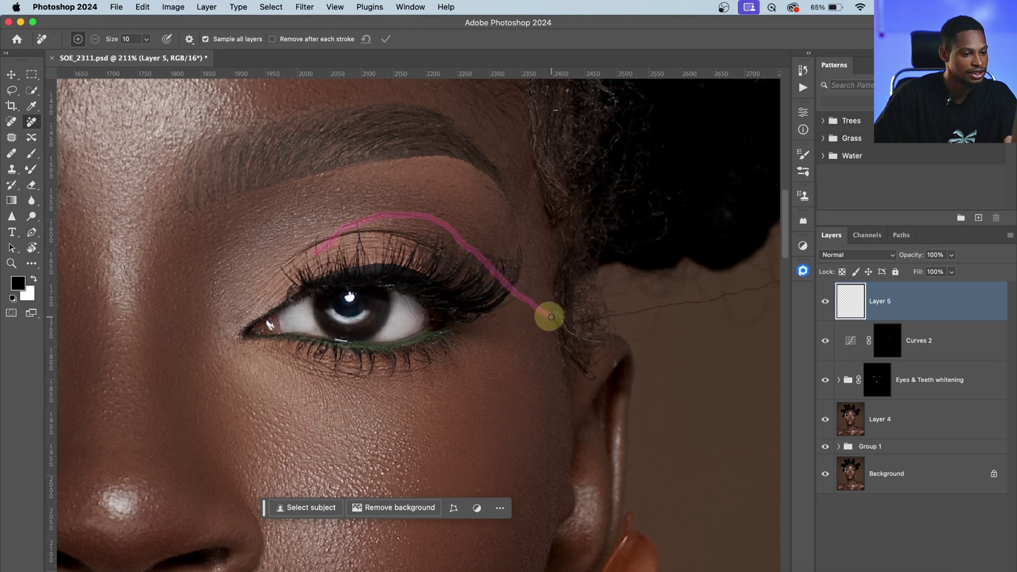
drag(605, 319, 684, 305)
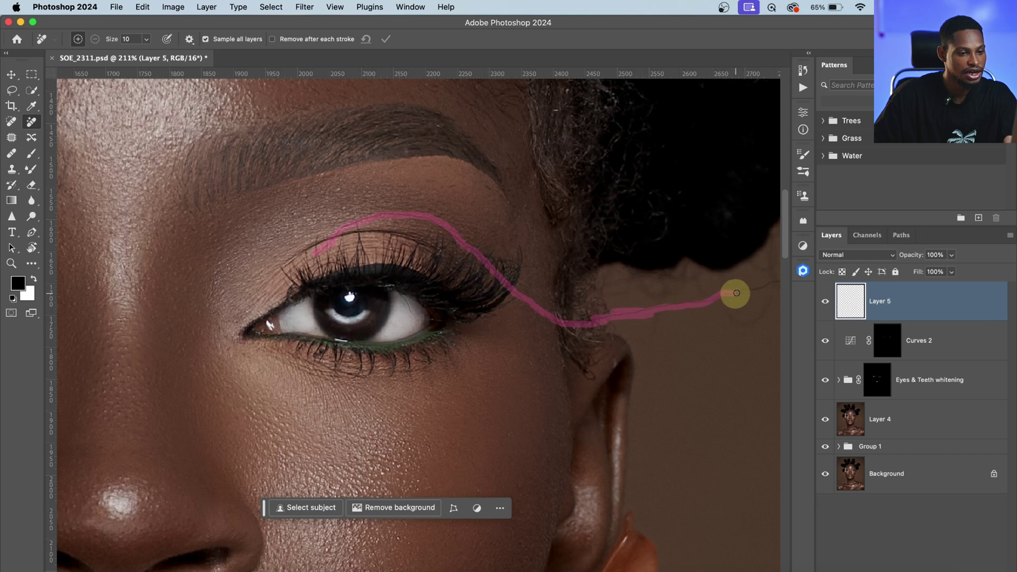
drag(770, 279, 778, 279)
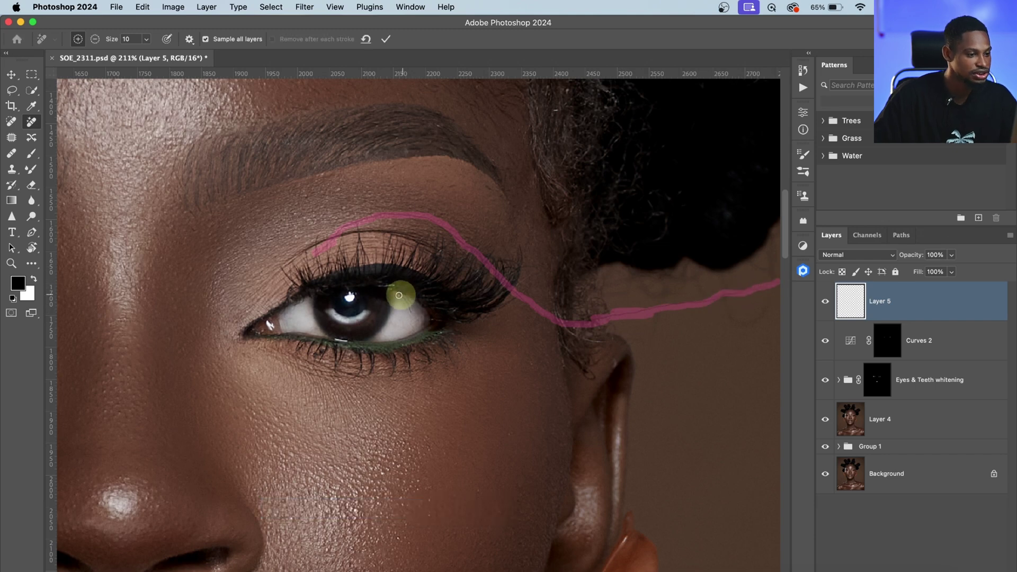
drag(407, 299, 412, 317)
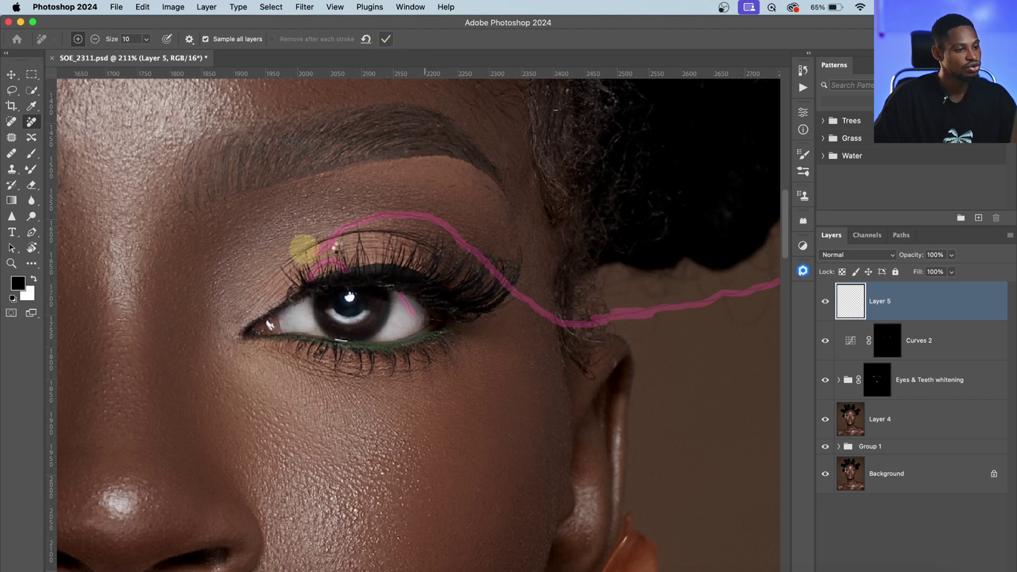
key(Return)
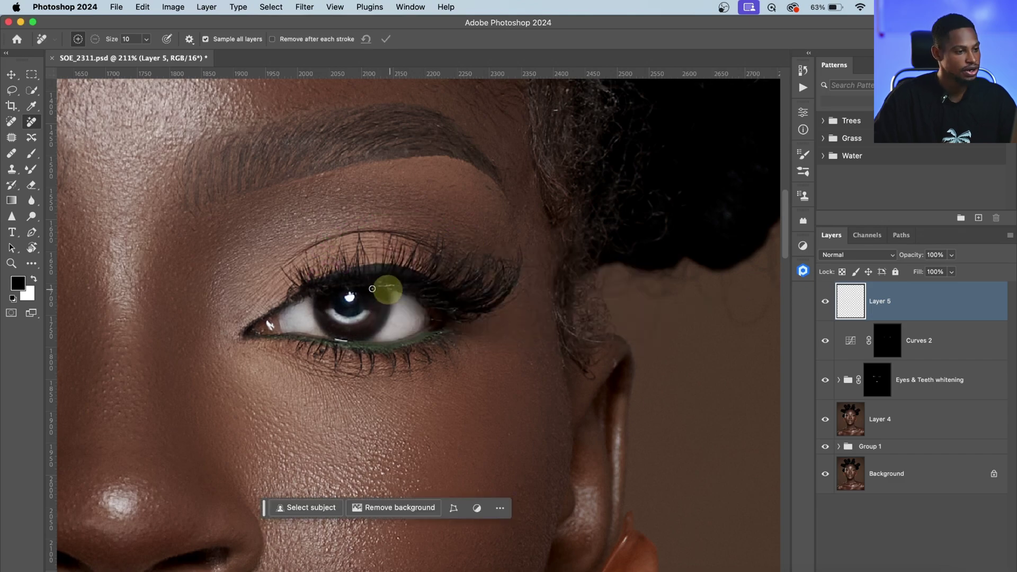
Step: Remove the loose hair strands on the backdrop around the lower hair bun and check the retouch across the whole portrait
key(z)
alt+click(316, 278)
key(j)
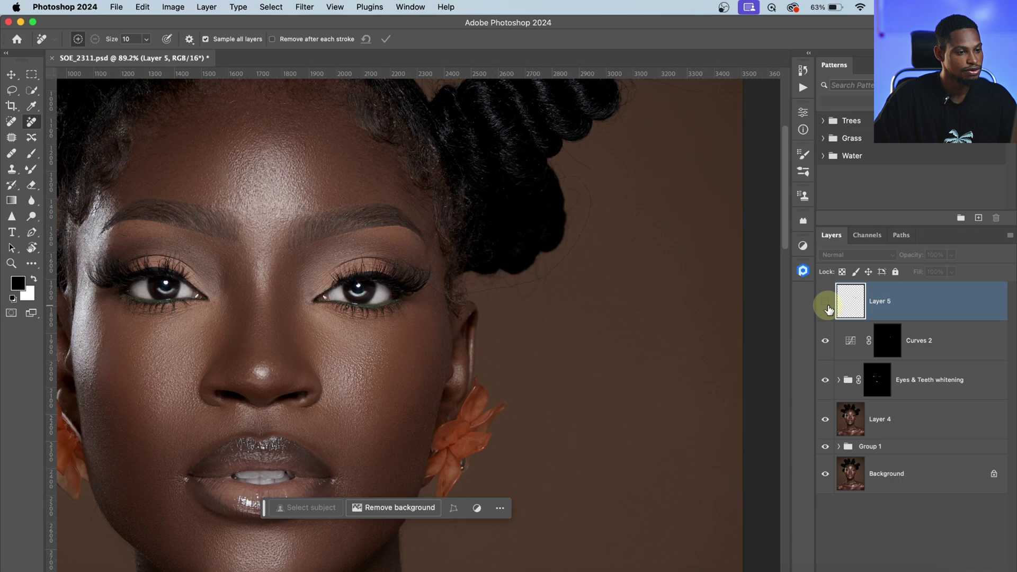
scroll(593, 190, up, 3)
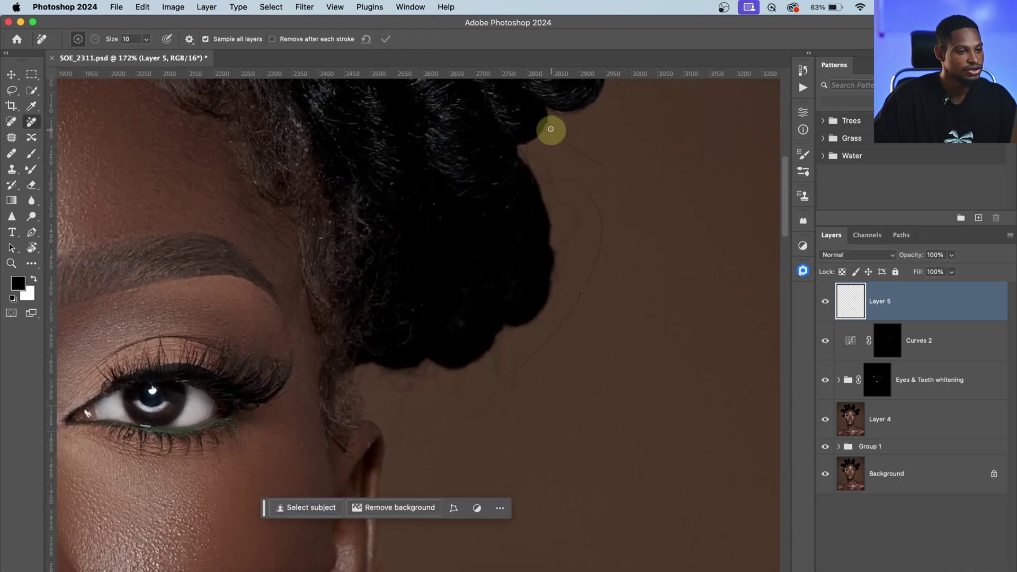
mouse_move(558, 133)
mouse_down()
mouse_move(604, 167)
mouse_move(564, 180)
mouse_move(593, 194)
mouse_move(586, 188)
mouse_move(602, 231)
mouse_move(576, 304)
mouse_move(581, 298)
mouse_move(549, 342)
mouse_up()
scroll(549, 342, down, 3)
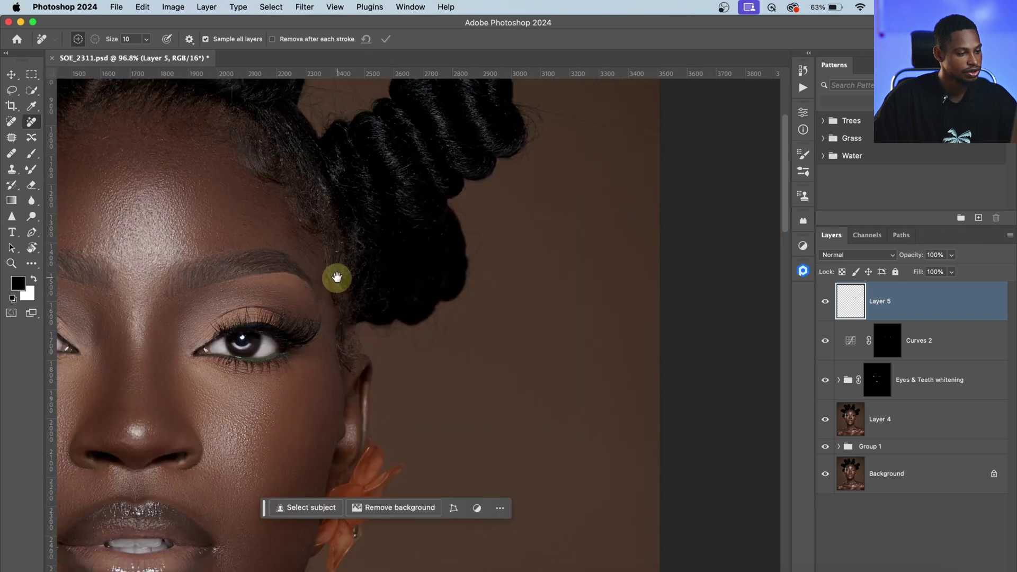
drag(335, 277, 513, 257)
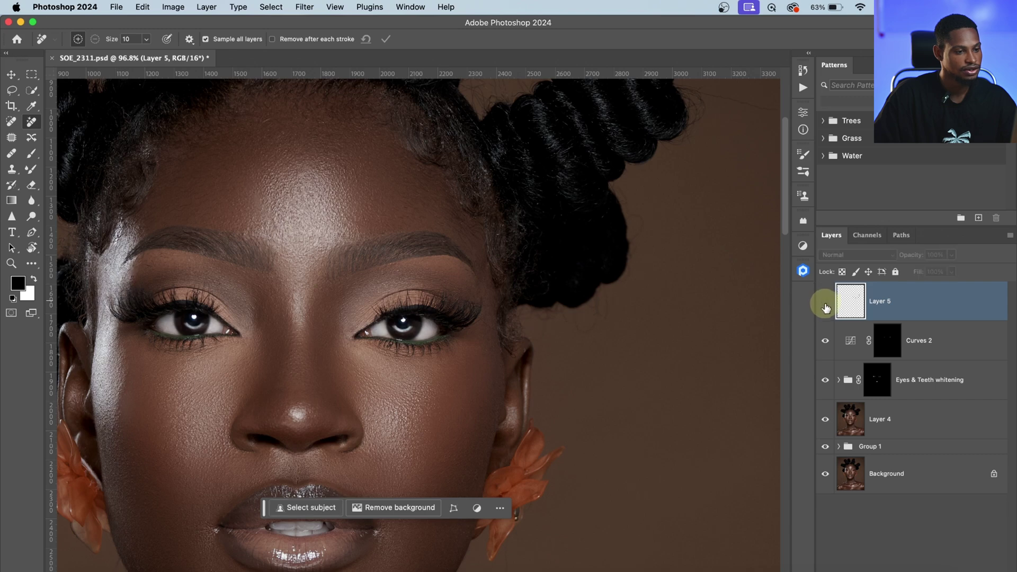
scroll(426, 298, down, 5)
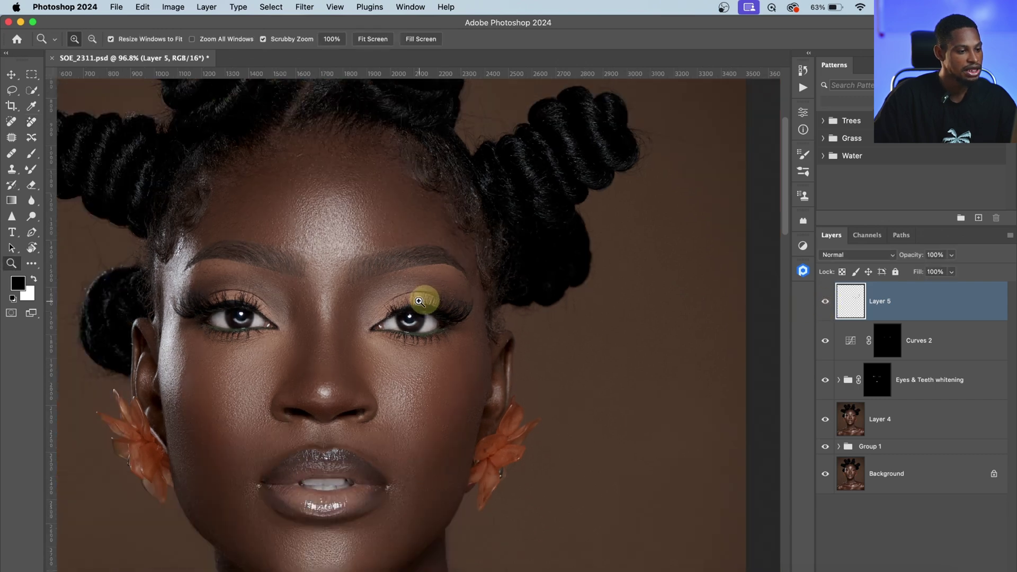
drag(411, 298, 482, 263)
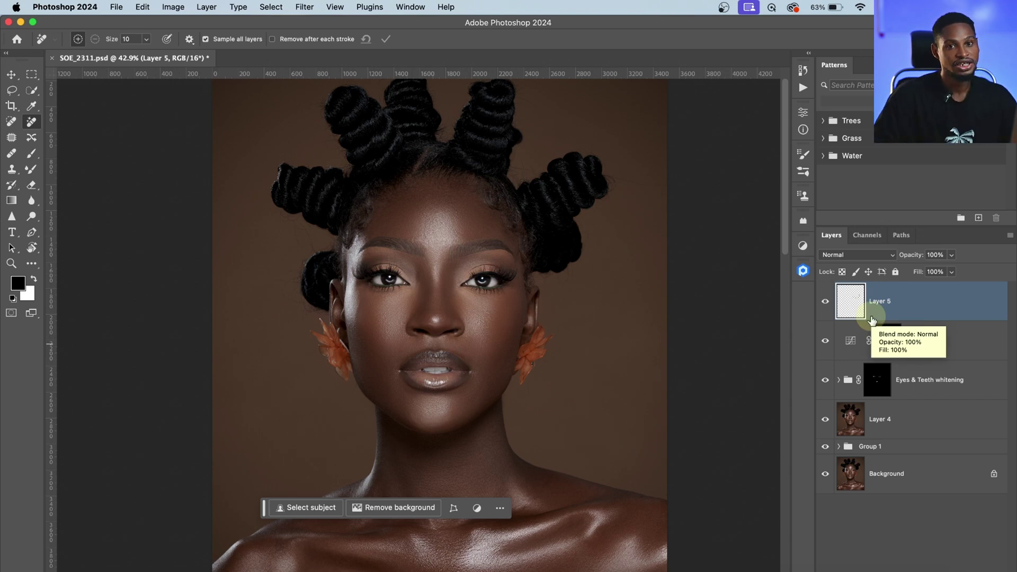
Step: Stamp all visible layers into a new top layer and run the "Unsharpen eyes and lips mask" action on it
key(super+alt+shift+e)
key(z)
drag(416, 325, 493, 283)
key(j)
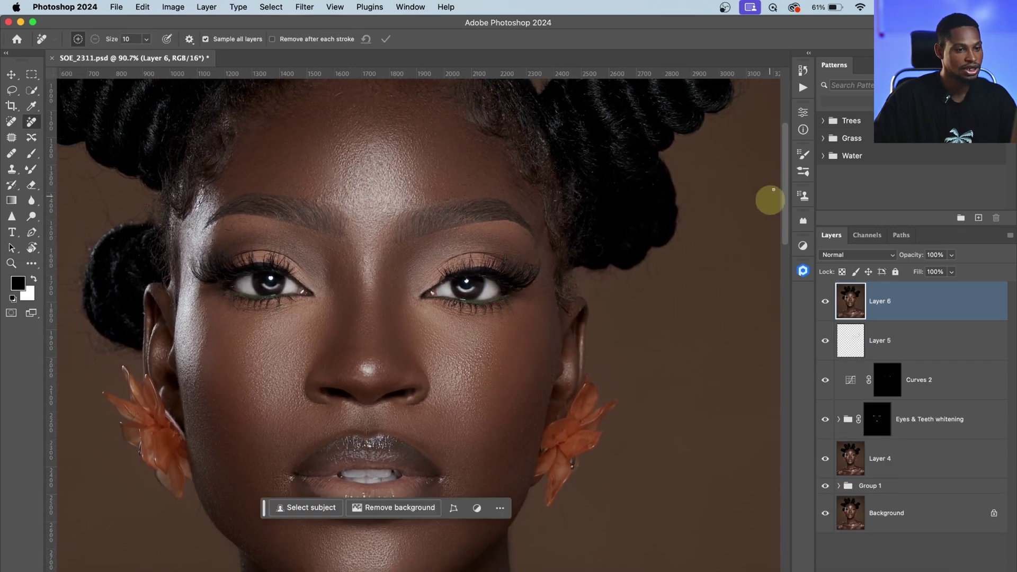
click(804, 89)
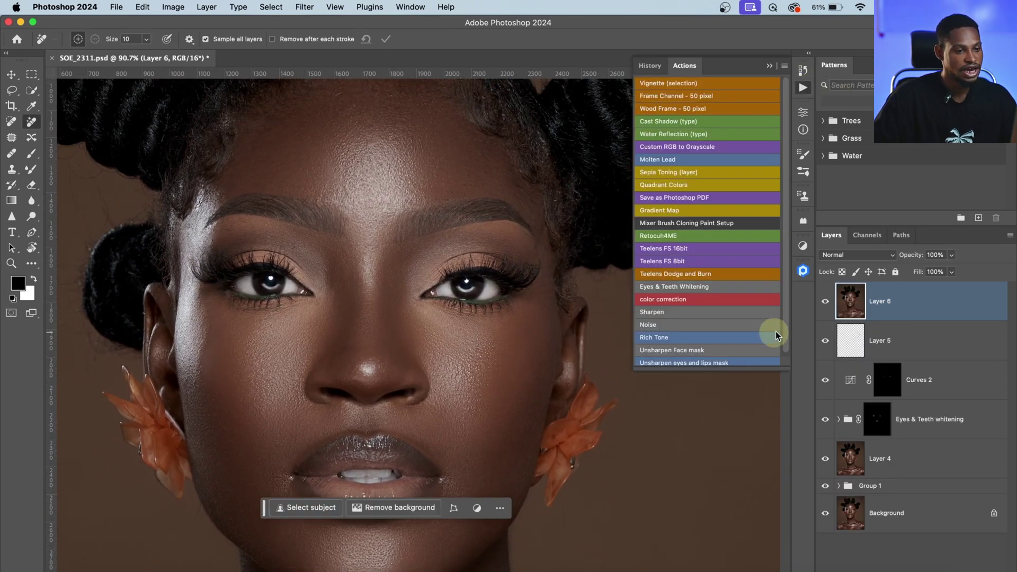
scroll(775, 332, down, 1)
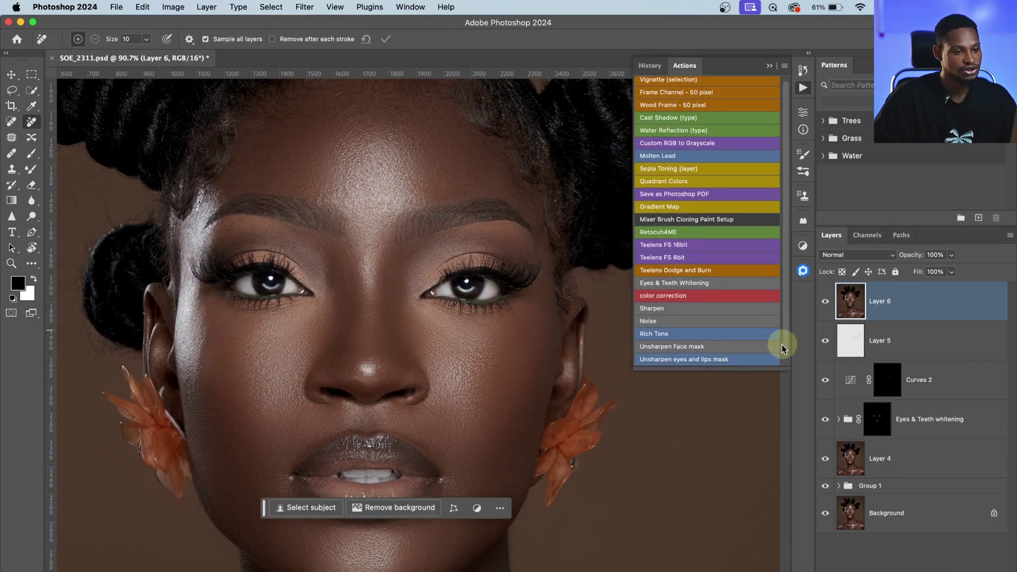
click(706, 359)
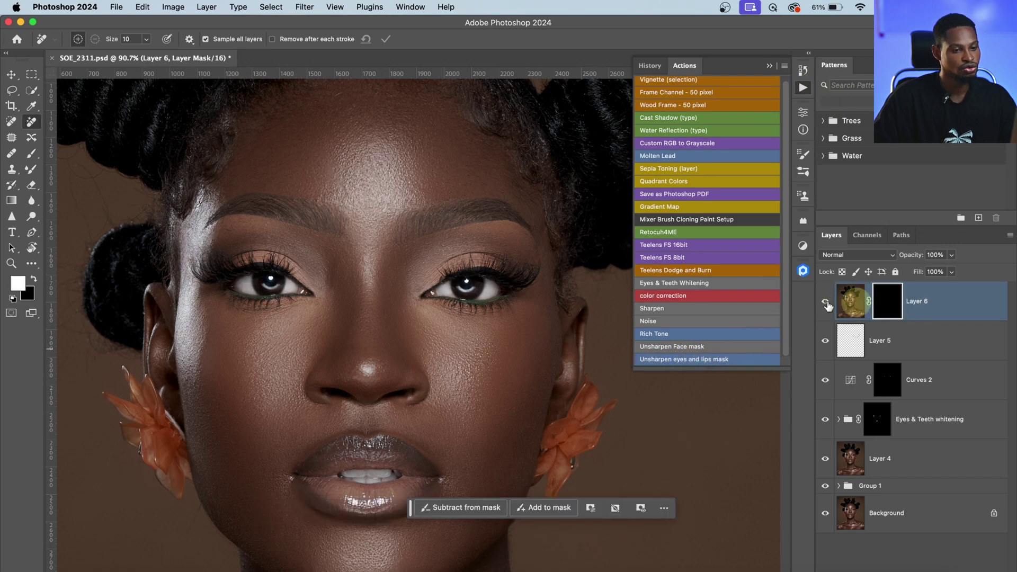
Step: Reveal the sharpening over both eyes by painting white on the stamped layer's black mask with a 175 px brush
click(31, 154)
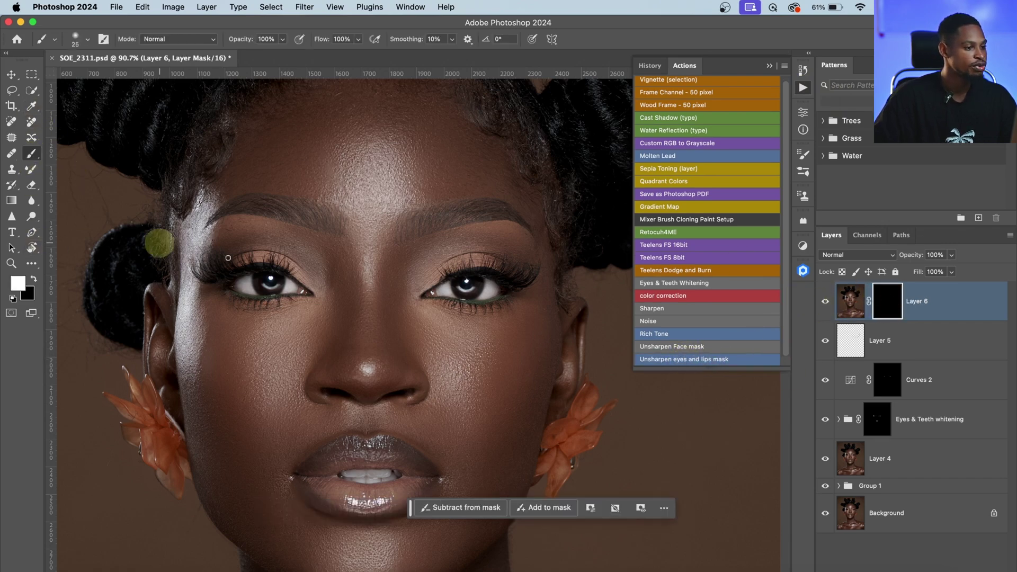
key(bracketright)
key(bracketright)
key(bracketright)
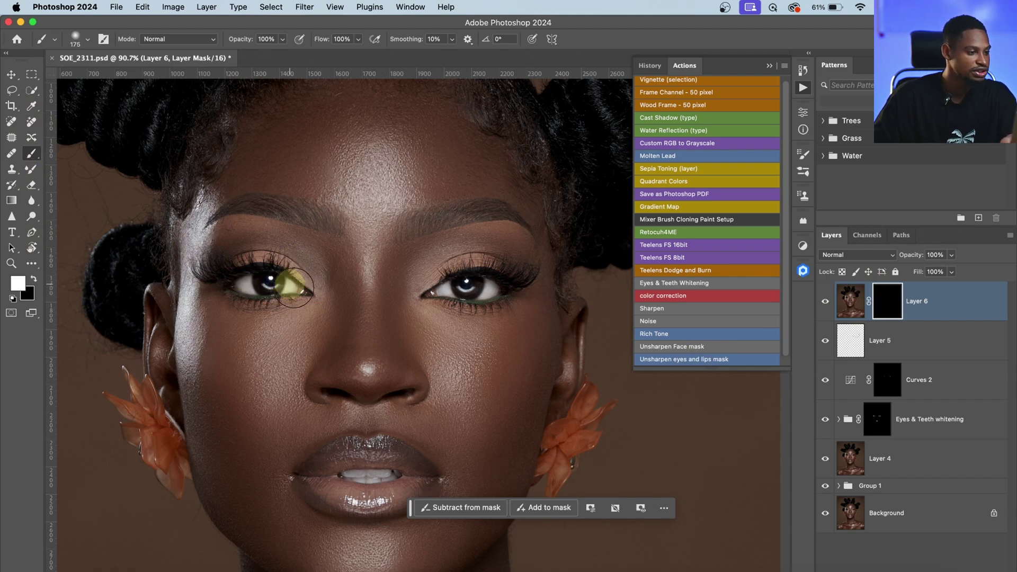
click(270, 279)
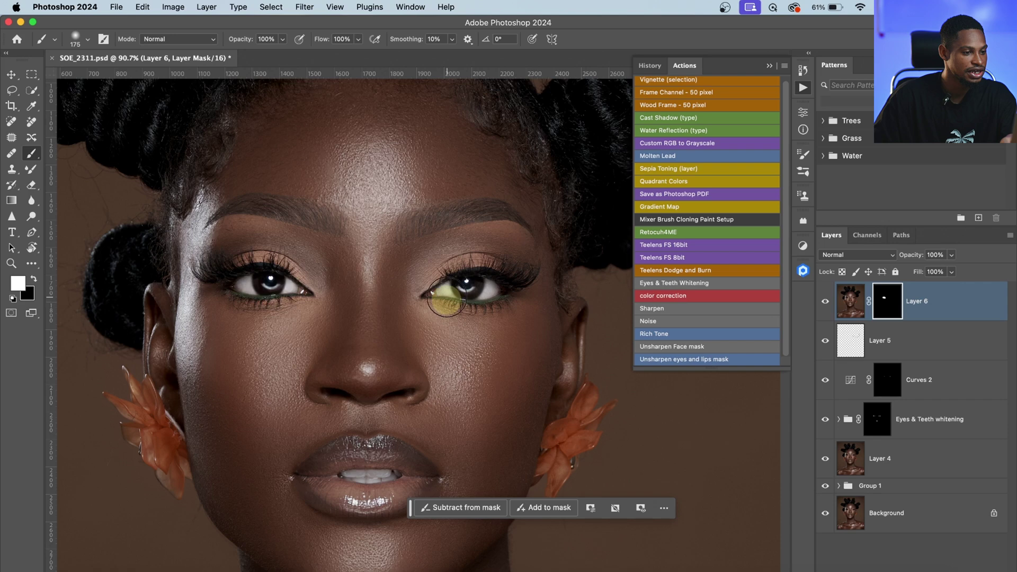
click(475, 289)
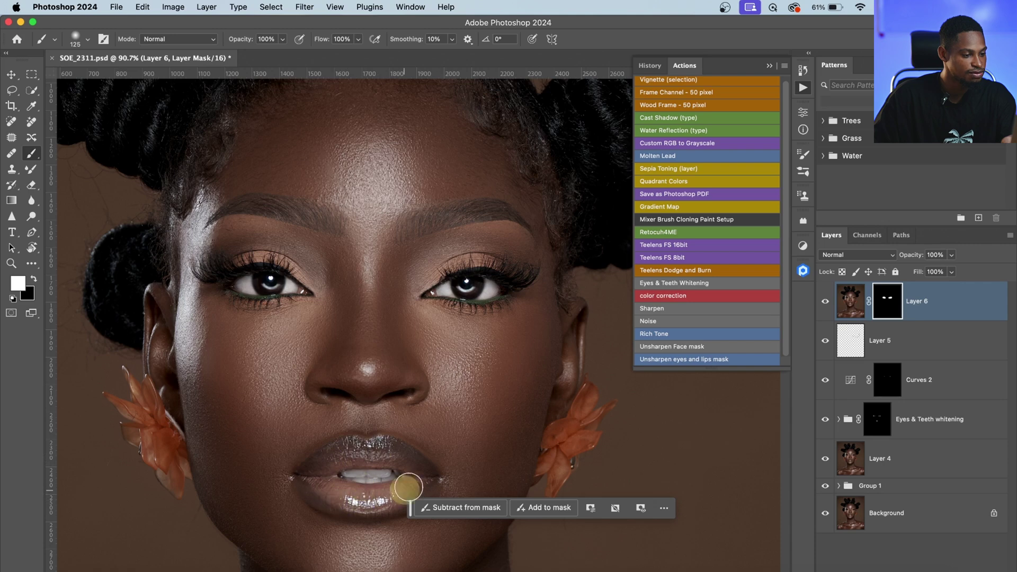
Step: Paint the lips white on the sharpening mask with a 125 px brush and compare the portrait with and without the layer
mouse_move(373, 456)
mouse_down()
mouse_move(352, 453)
mouse_move(409, 468)
mouse_move(367, 484)
mouse_move(311, 466)
mouse_move(366, 501)
mouse_move(417, 483)
mouse_move(407, 428)
mouse_up()
click(826, 302)
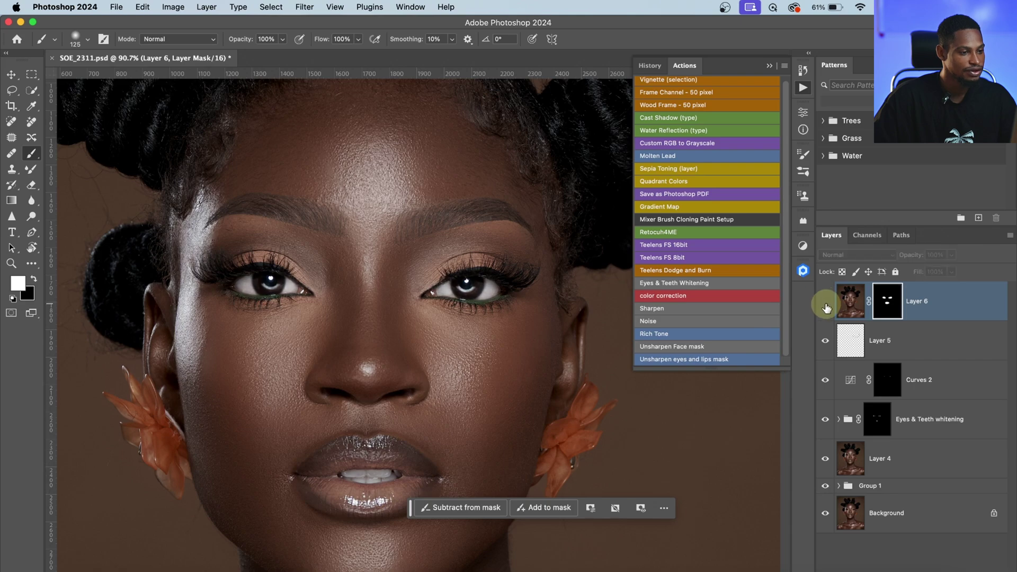
key(z)
mouse_move(380, 302)
mouse_down()
mouse_move(359, 298)
mouse_move(447, 303)
mouse_up()
key(b)
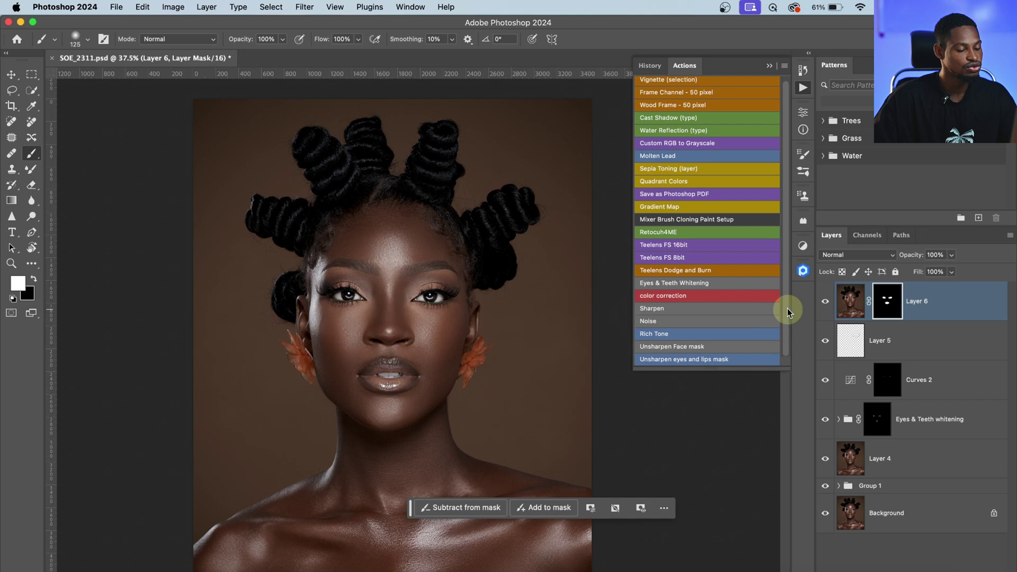
Step: Run the Rich Tone action and compare the portrait with its Gradient Map layer hidden and shown
click(664, 335)
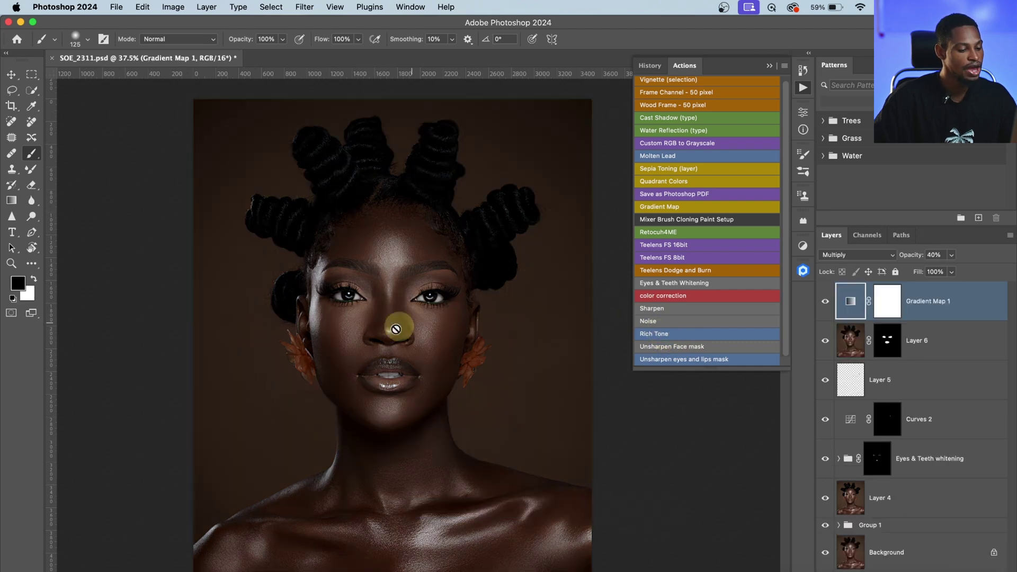
key(z)
mouse_move(432, 329)
mouse_down()
mouse_move(436, 273)
mouse_move(404, 275)
mouse_move(416, 277)
mouse_up()
key(b)
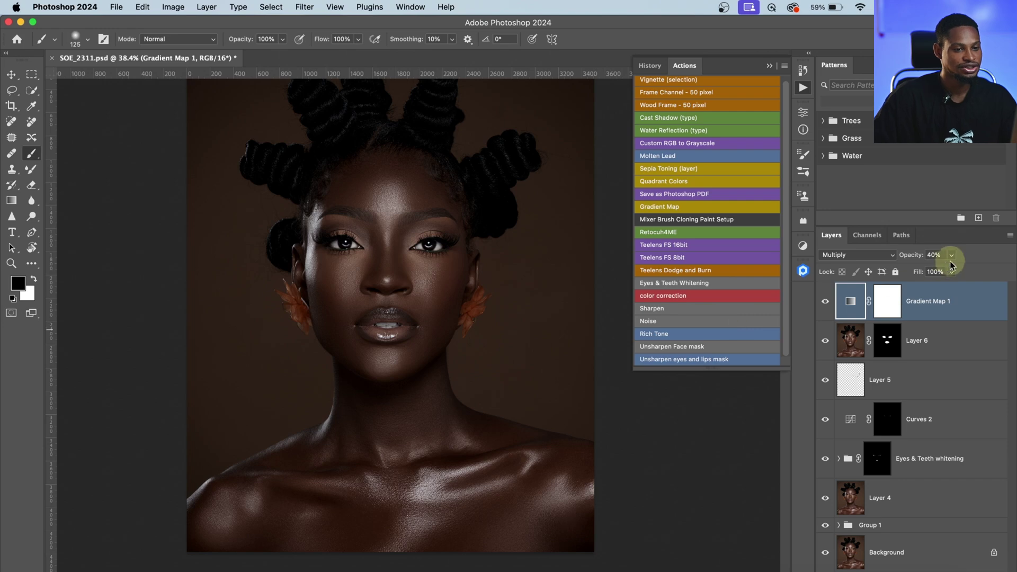
click(827, 303)
click(825, 302)
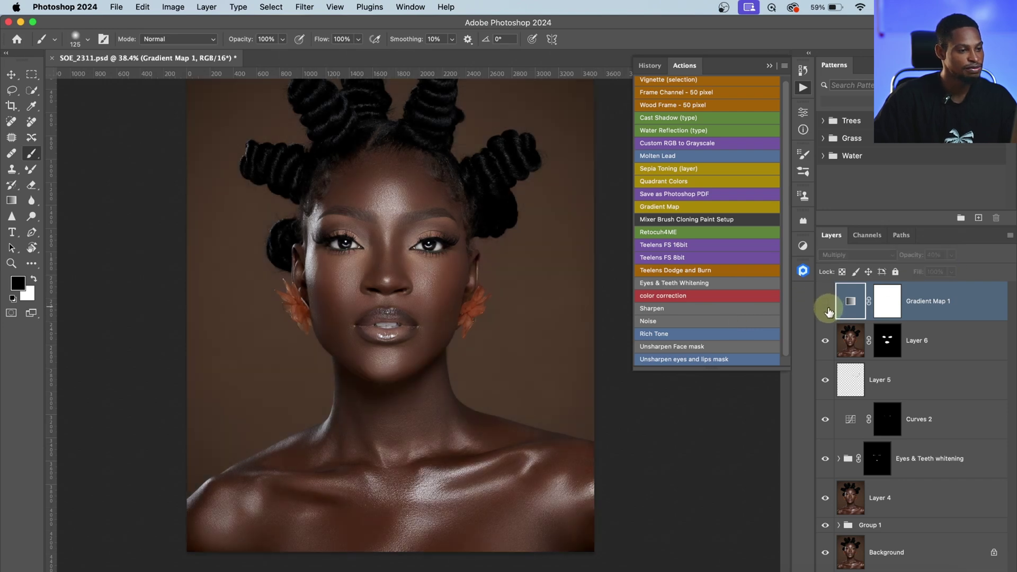
click(826, 302)
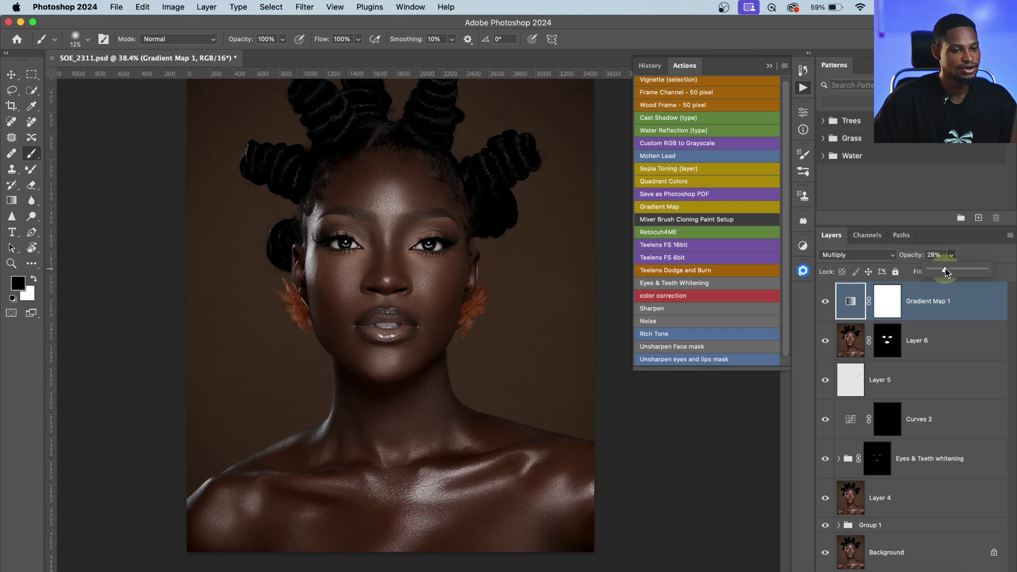
Step: Lower the Gradient Map layer's opacity to about 30% and compare the toning before and after
drag(945, 268, 947, 269)
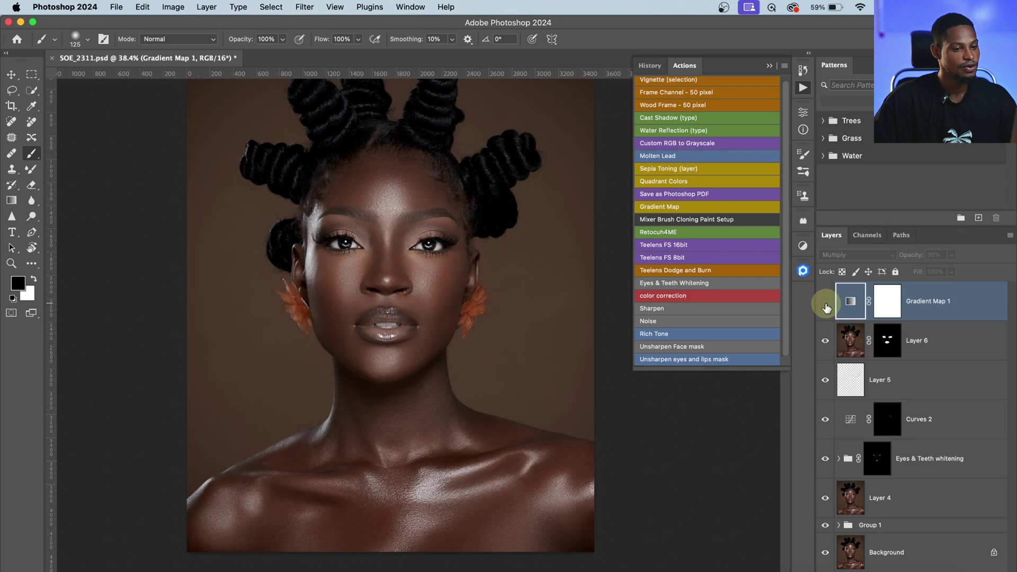
click(824, 301)
click(825, 303)
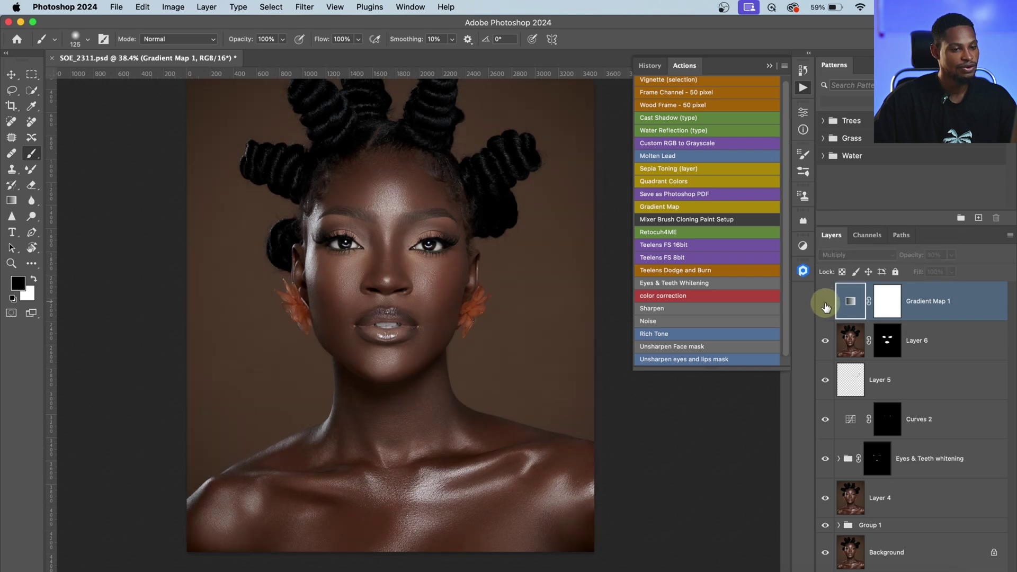
click(825, 303)
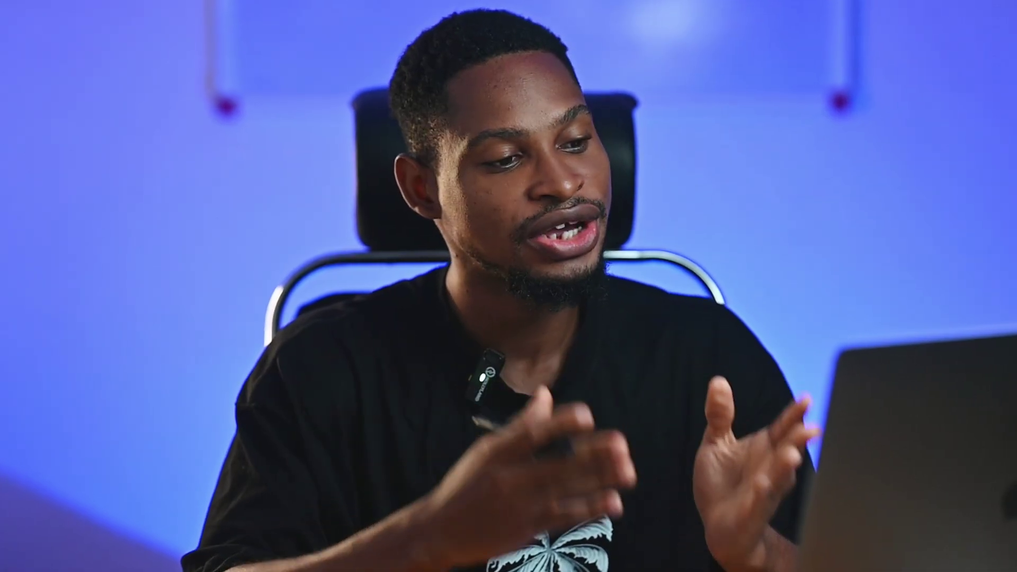